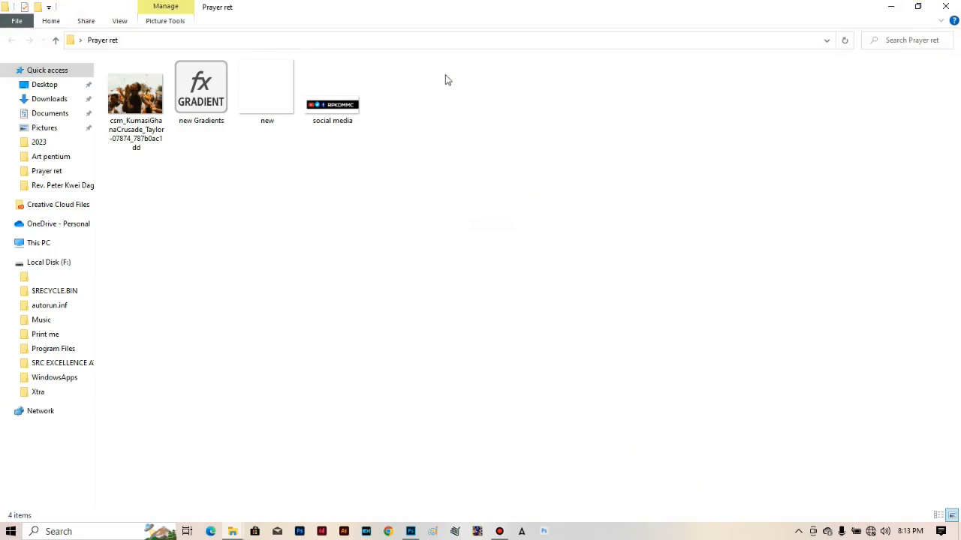
# Switch to Photoshop and add a Gradient fill layer above the background using the white-to-yellow preset
pyautogui.click(311, 69)
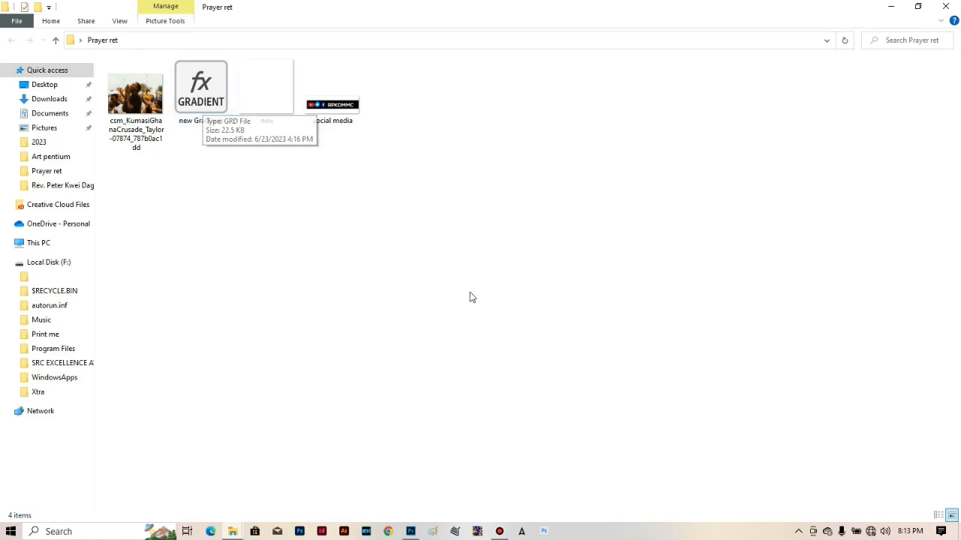
pyautogui.click(411, 532)
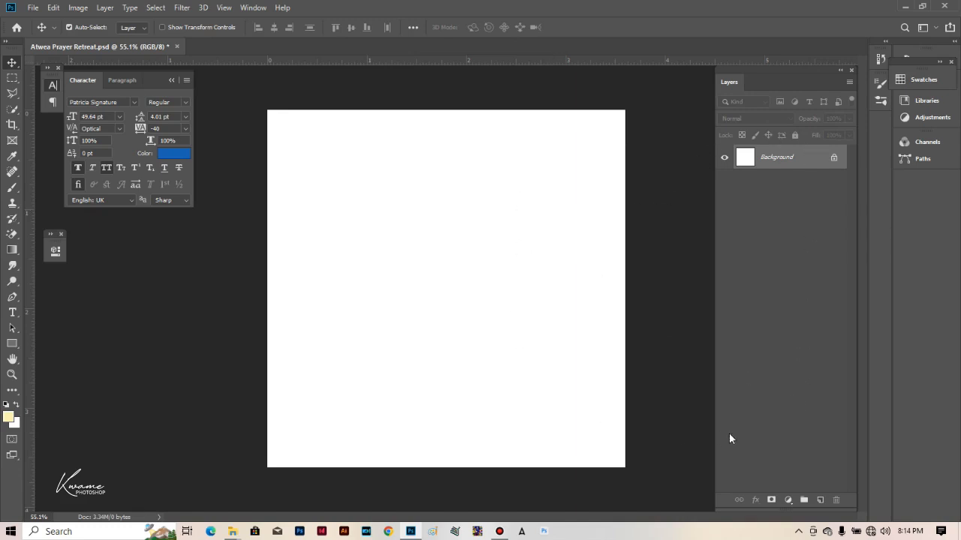
pyautogui.click(787, 500)
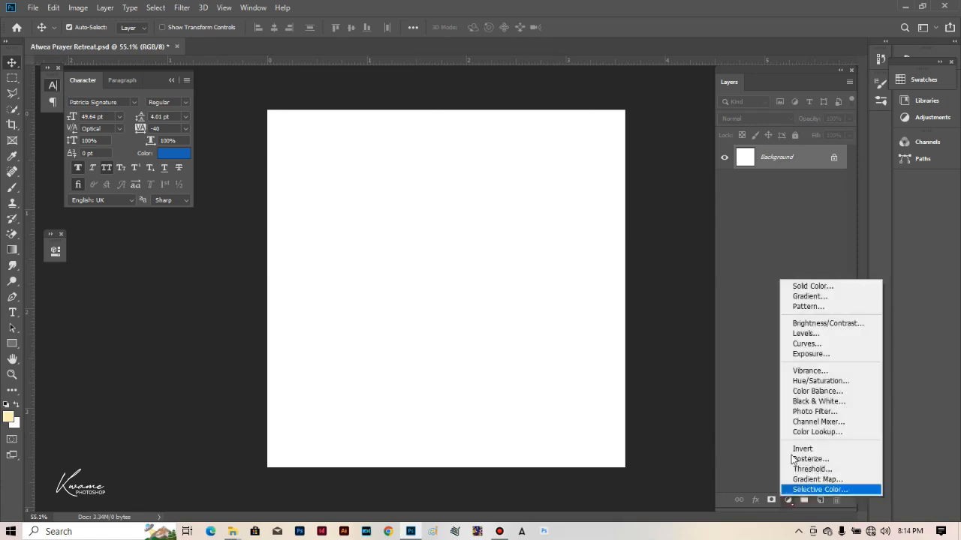
pyautogui.click(808, 297)
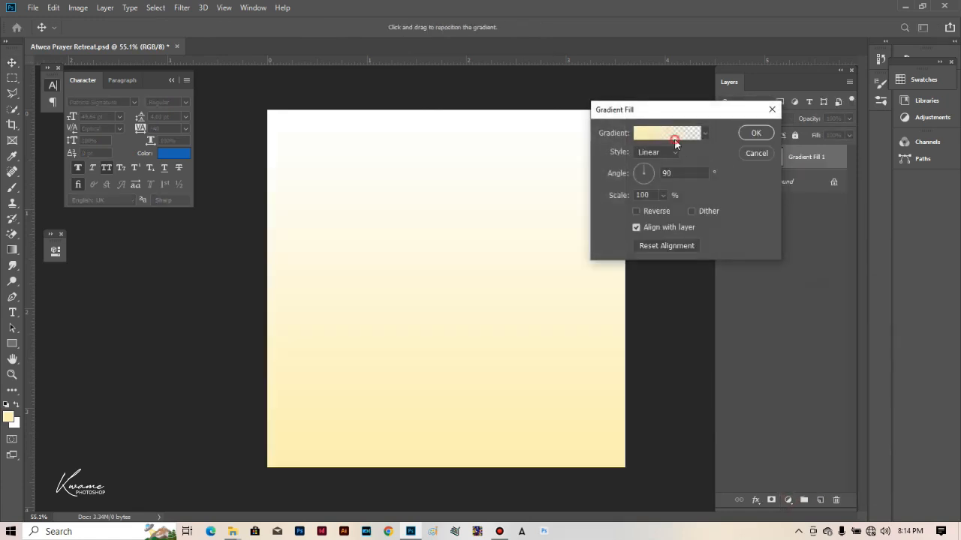
pyautogui.click(668, 134)
pyautogui.scroll(-3, 828, 153)
pyautogui.click(816, 151)
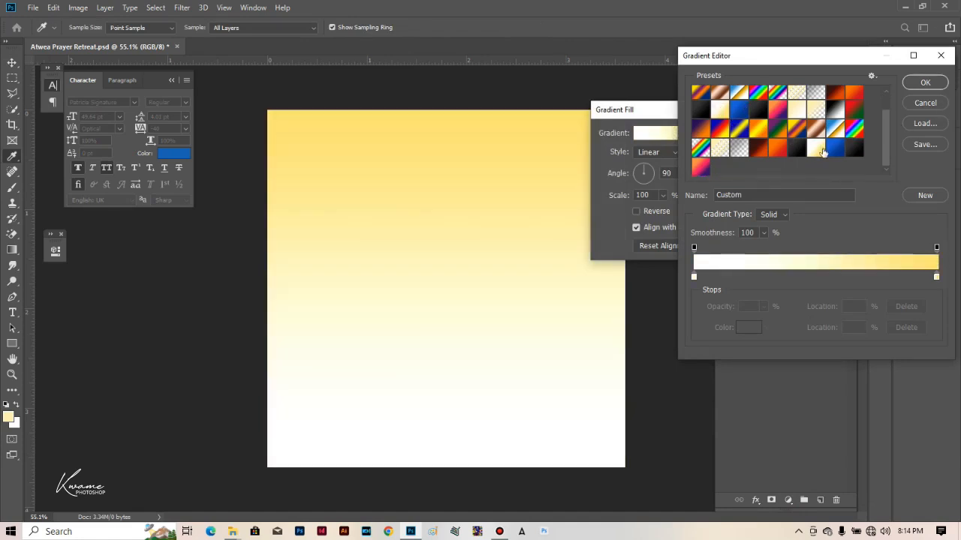
pyautogui.click(925, 84)
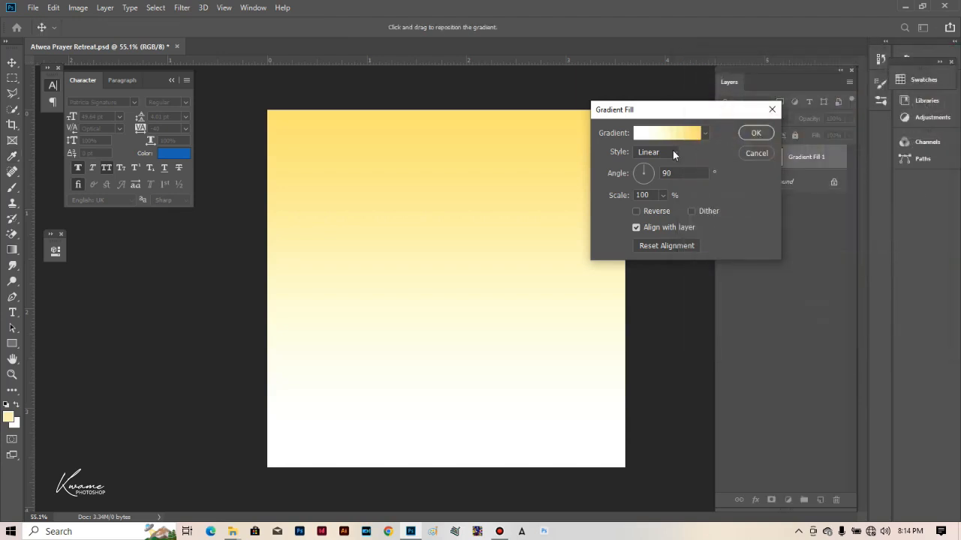
# Set the gradient fill's style to Radial and apply it
pyautogui.click(671, 153)
pyautogui.click(656, 174)
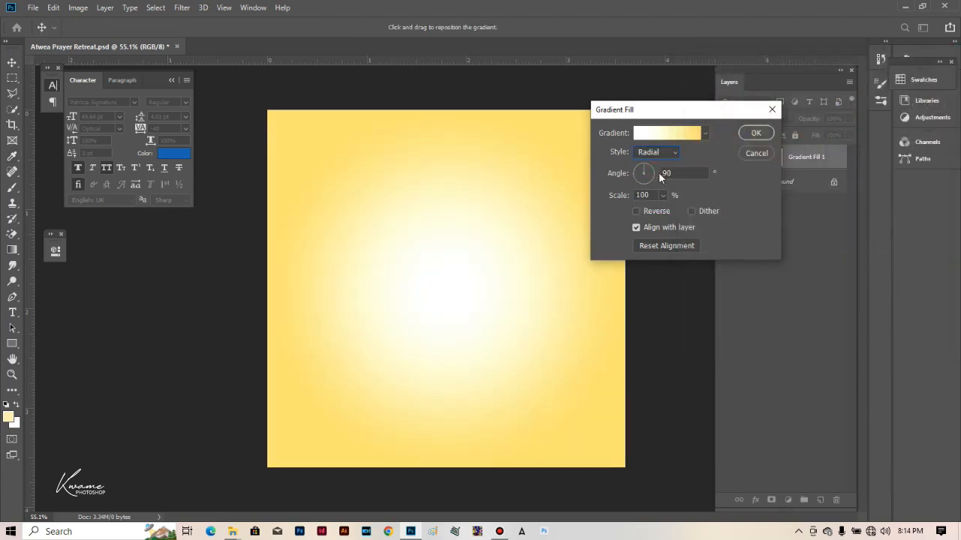
pyautogui.click(652, 155)
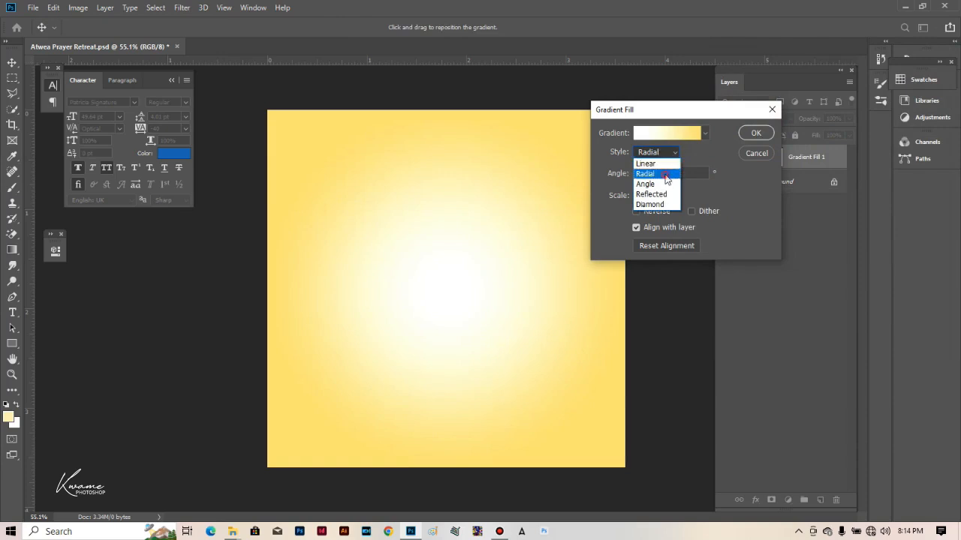
pyautogui.click(666, 174)
pyautogui.click(755, 134)
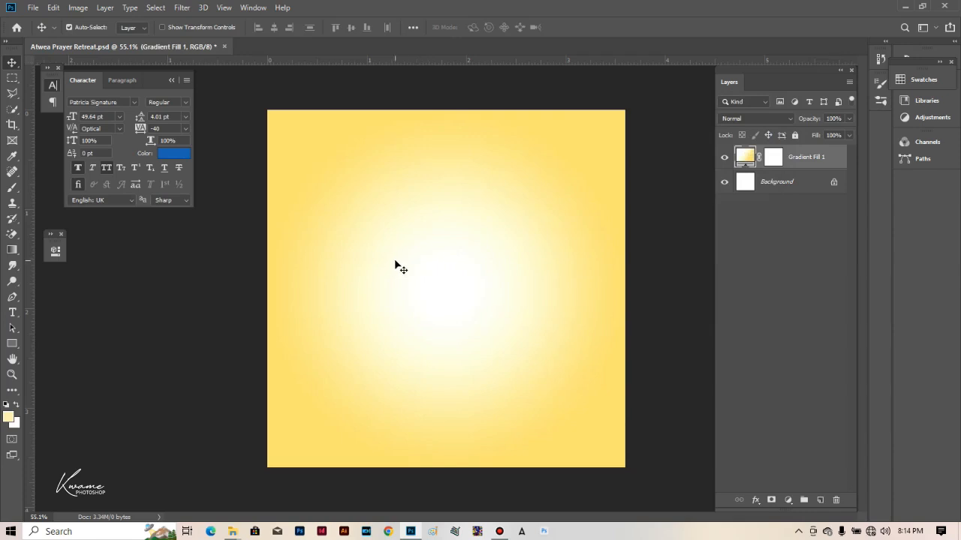
# Start a text layer in the upper part of the canvas with the Nexa-Bold font at 4.3 pt
pyautogui.hotkey('ctrl', '+')
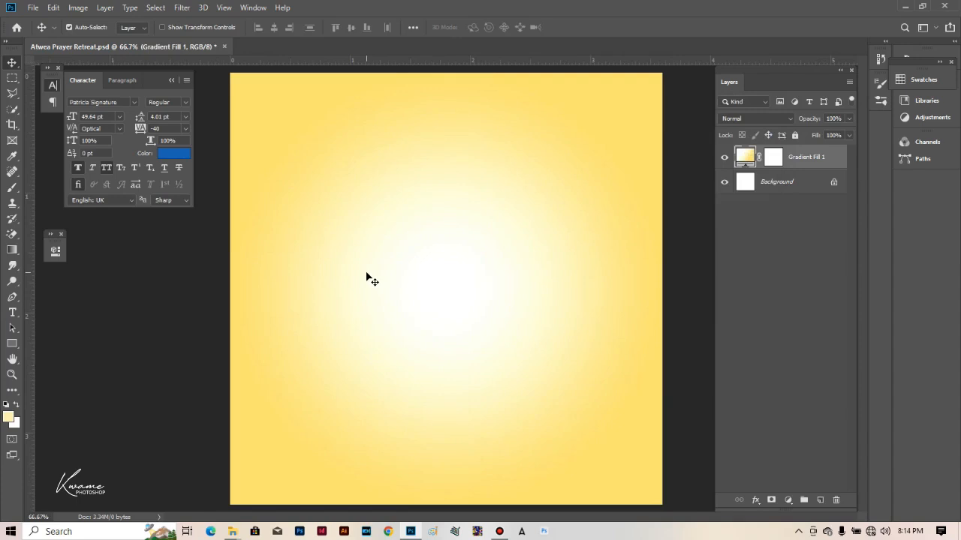
pyautogui.click(18, 313)
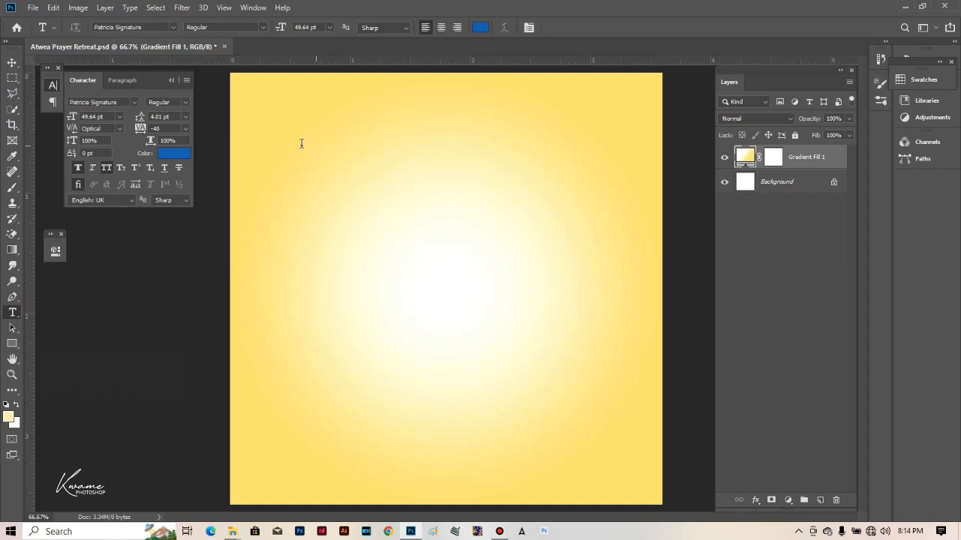
pyautogui.click(267, 152)
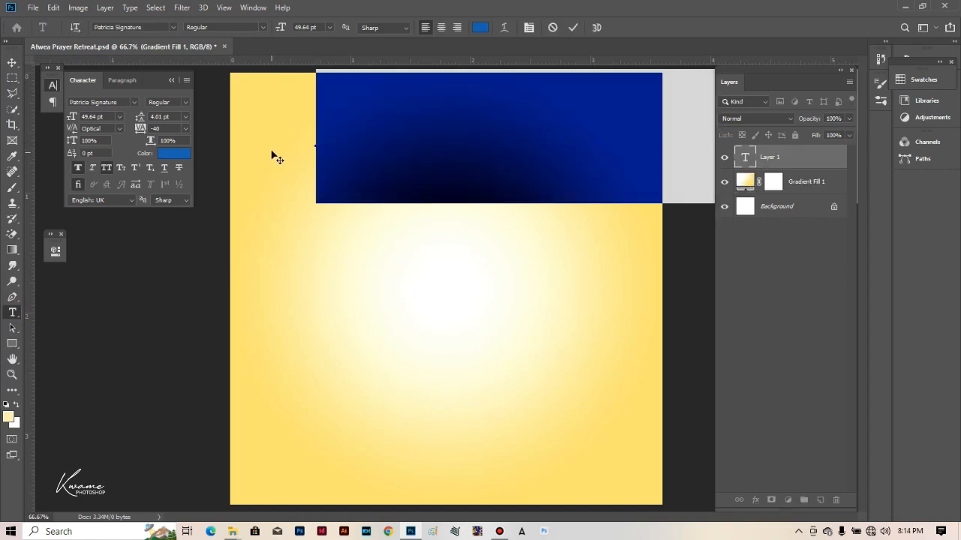
pyautogui.click(150, 27)
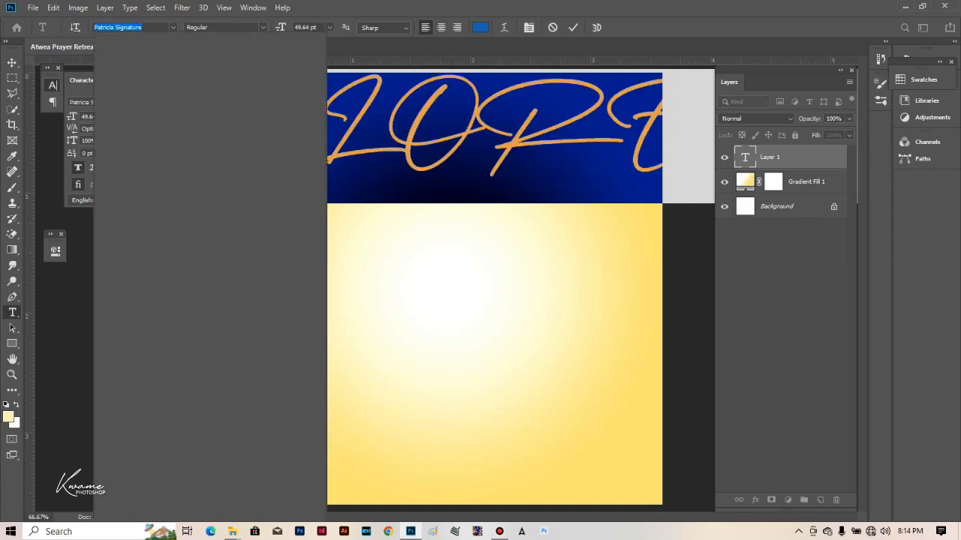
pyautogui.write('n')
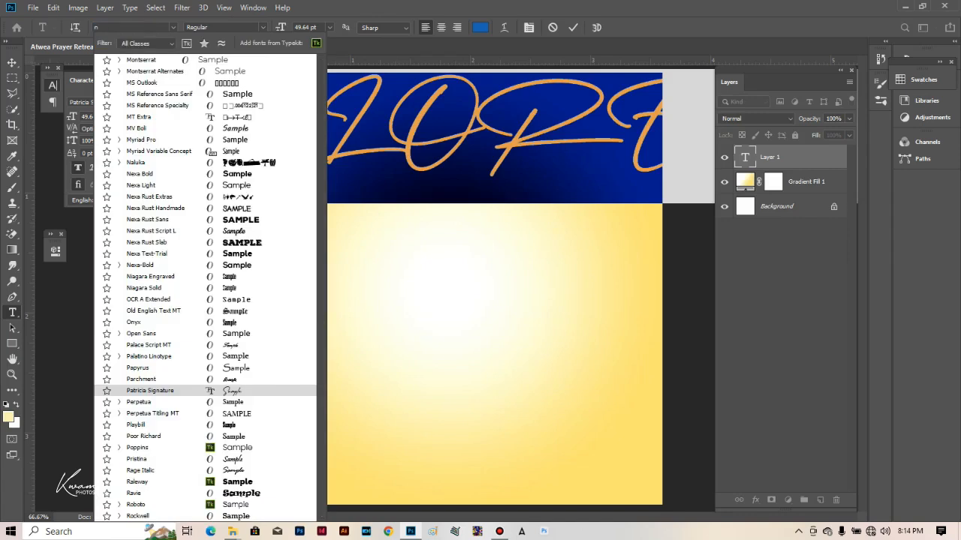
pyautogui.write('exa')
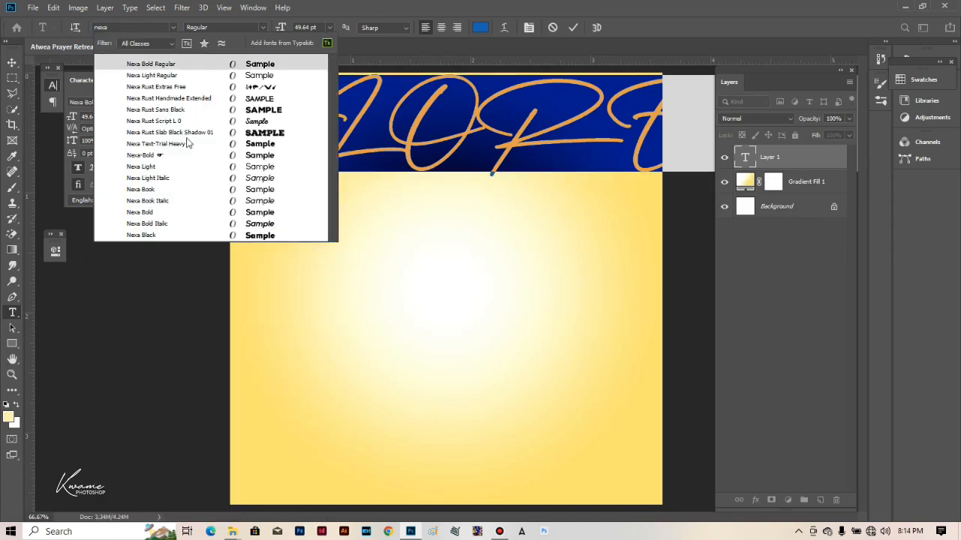
pyautogui.click(163, 155)
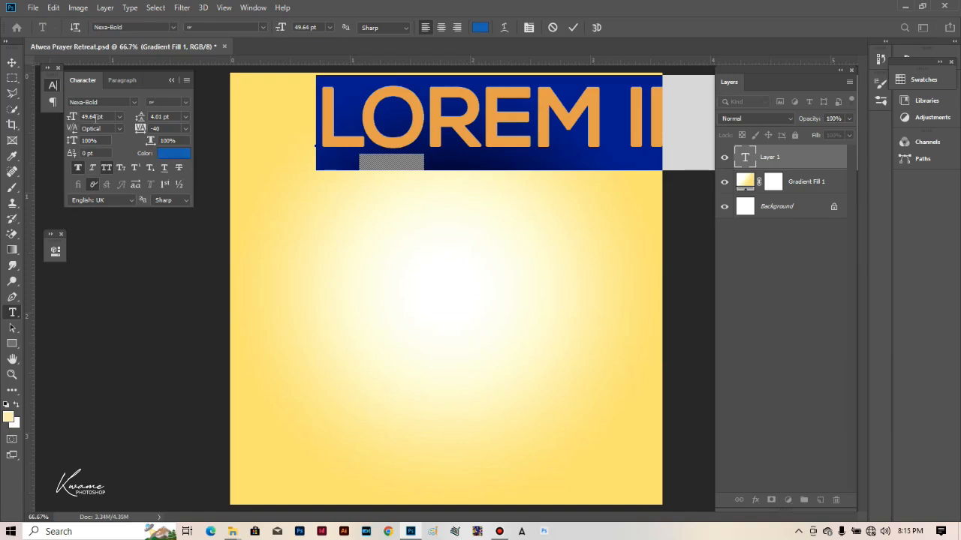
pyautogui.click(102, 117)
pyautogui.write('4.3')
pyautogui.press('Return')
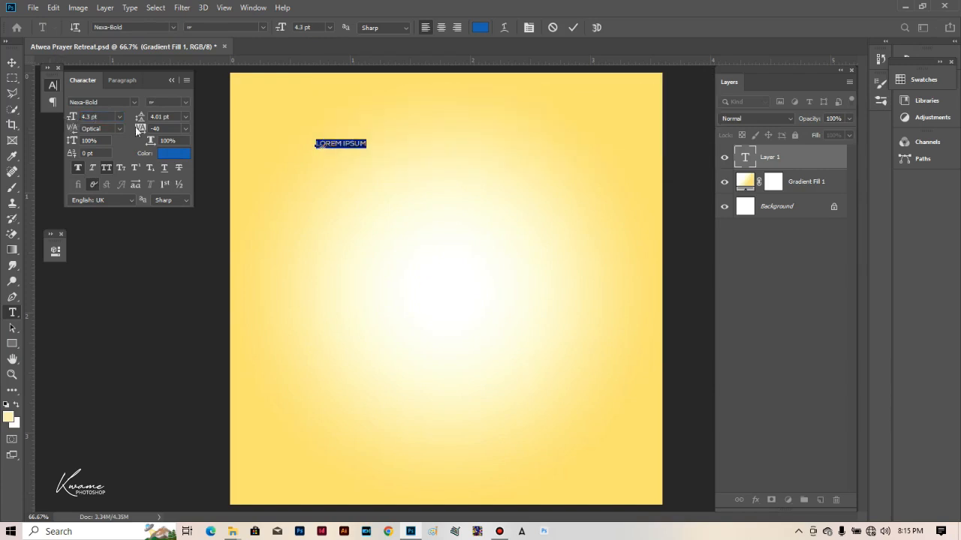
# Replace the placeholder text with "THE METHODIST CHURCH GHANA" and a second line "OSU CIRCUIT"
pyautogui.scroll(3, 277, 149)
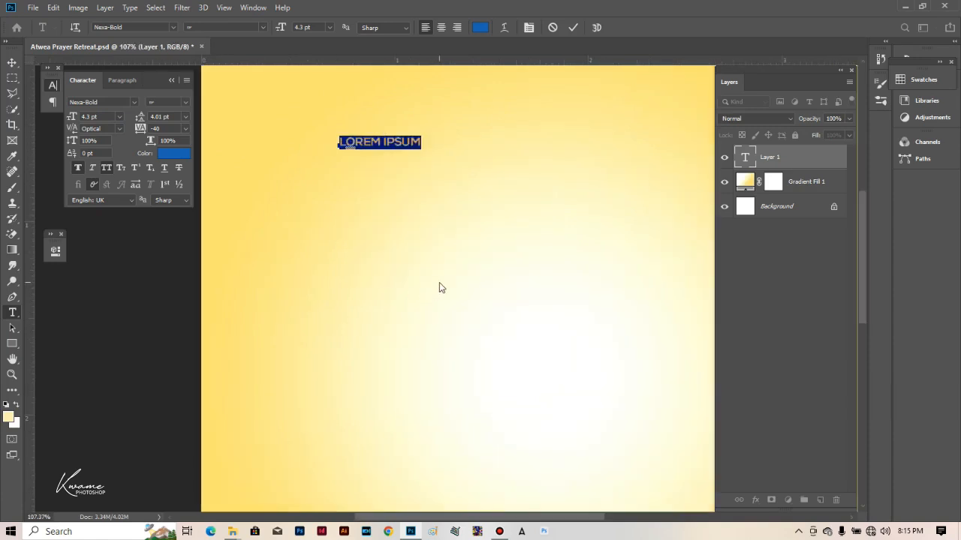
pyautogui.press('BackSpace')
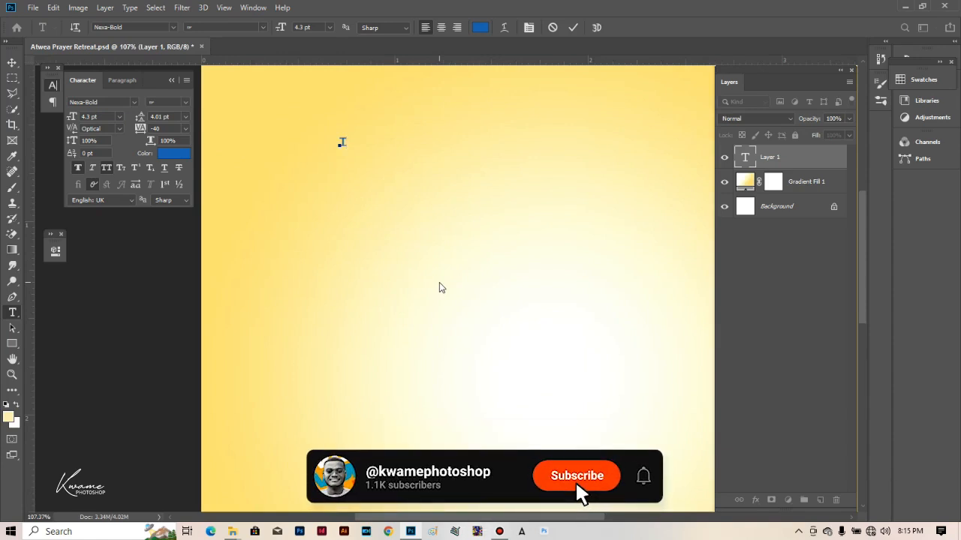
pyautogui.write('THE CHURCH O')
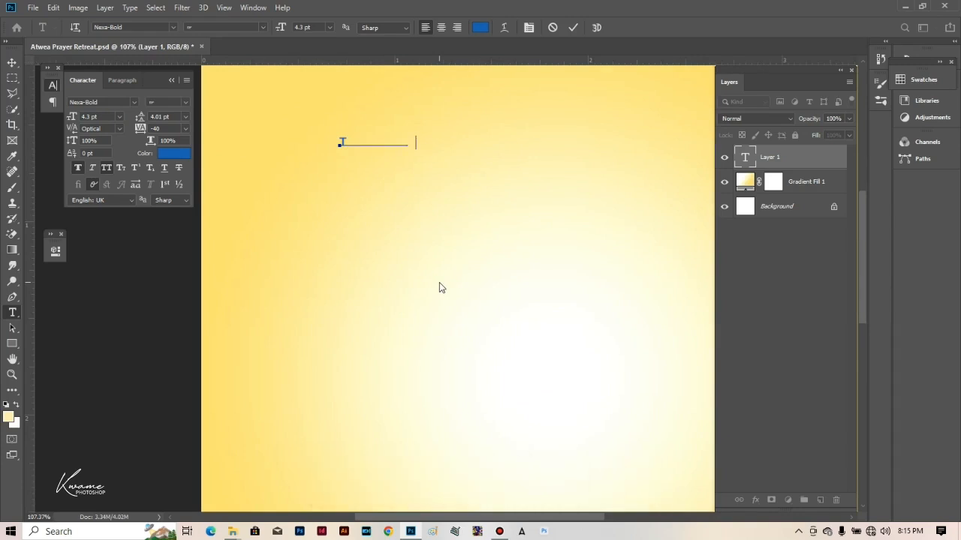
pyautogui.write('IST ')
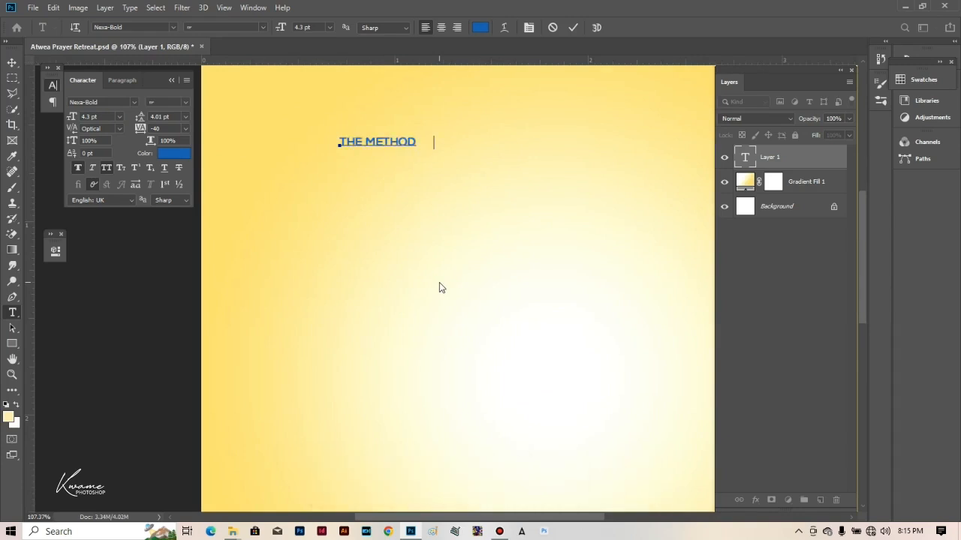
pyautogui.write(' CHUR')
pyautogui.write('H OF')
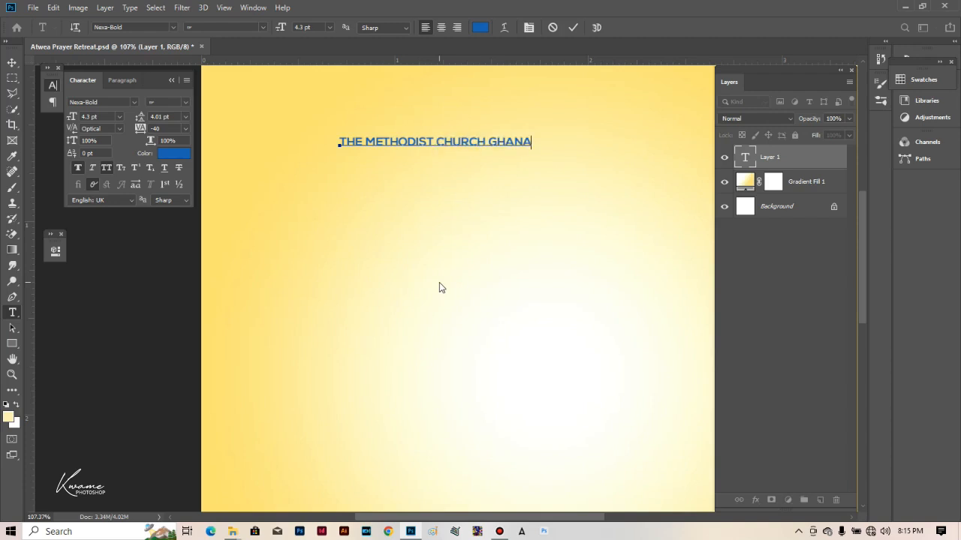
pyautogui.press('Return')
pyautogui.write('OSU CIRCUIT')
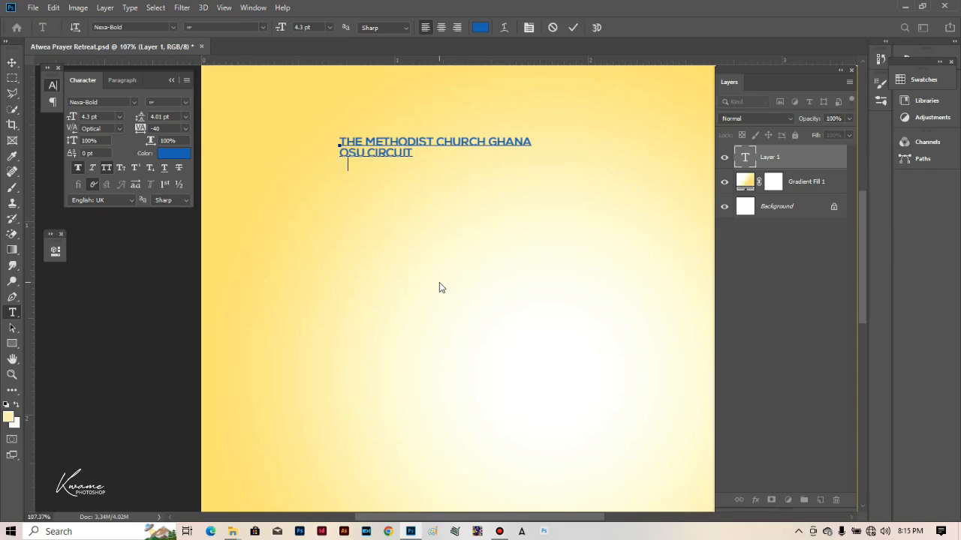
# Add two more lines to the text block: "REV. PETER KWEI DAGADU MEMORIAL" and "METHODIST CHURCH, OSU"
pyautogui.write('REV. P')
pyautogui.press('BackSpace')
pyautogui.write('ETER KE')
pyautogui.press('BackSpace')
pyautogui.write('WEI D')
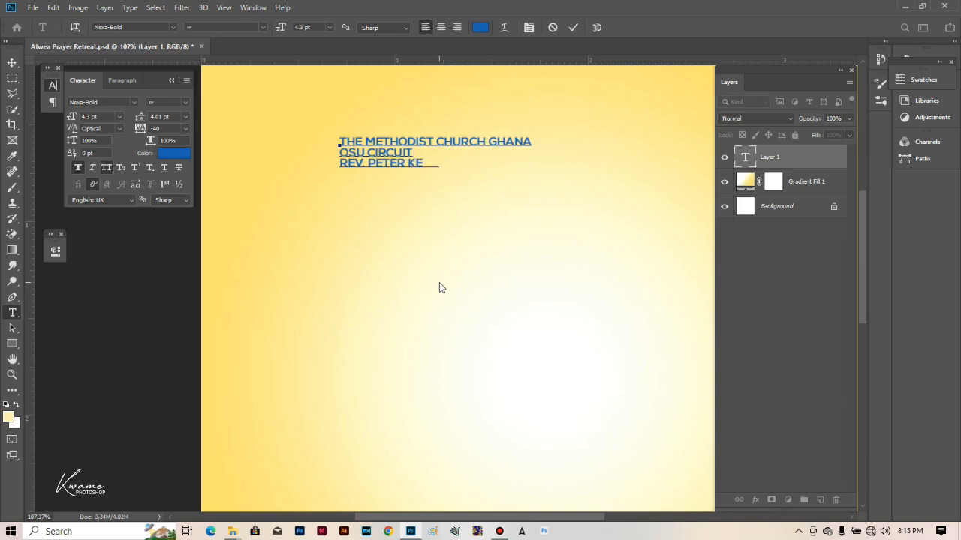
pyautogui.write('AGADU MEMORIAL')
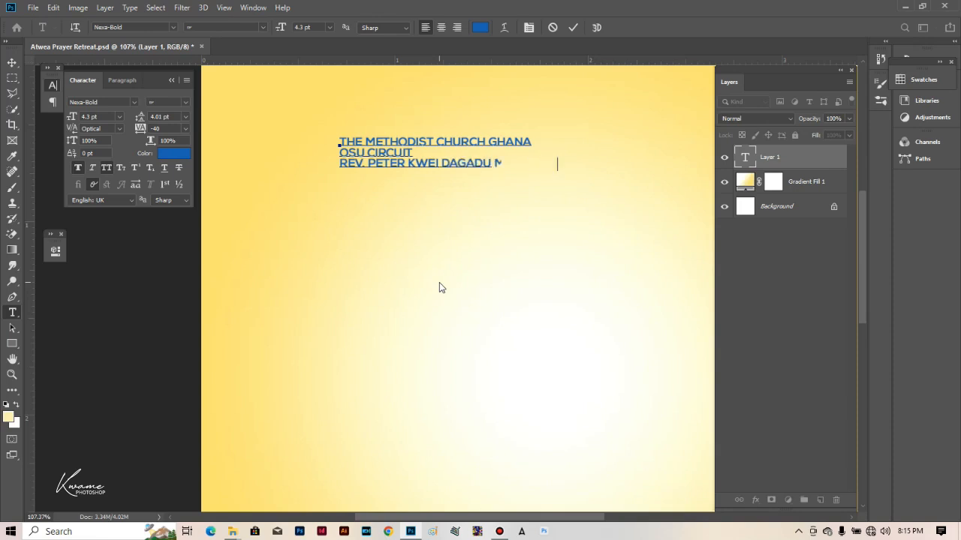
pyautogui.write(' METH')
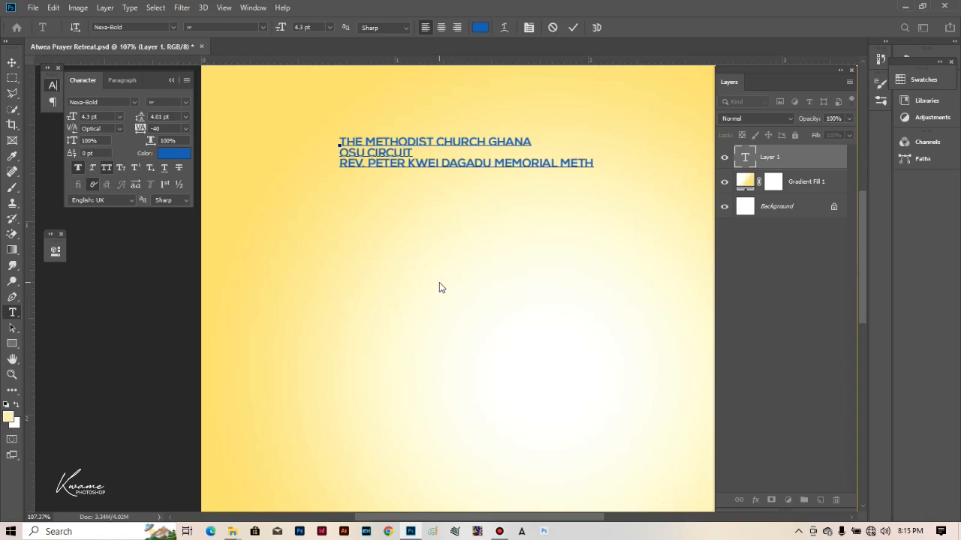
pyautogui.write('OS')
pyautogui.write('DI')
pyautogui.write('ST CHURC')
pyautogui.write('H')
pyautogui.write(' OS')
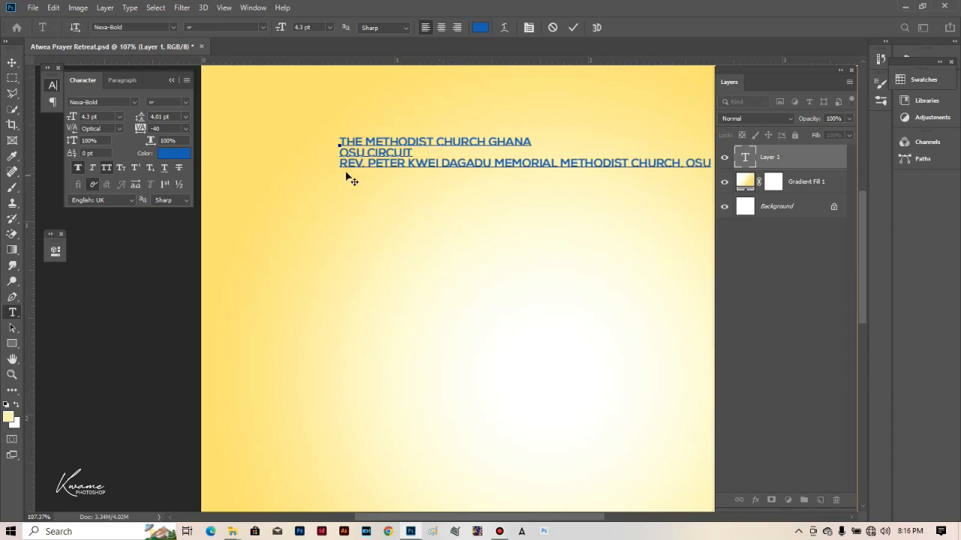
pyautogui.click(560, 166)
pyautogui.press('Return')
# Change the colour of the whole church name text block to black
pyautogui.hotkey('ctrl', 'a')
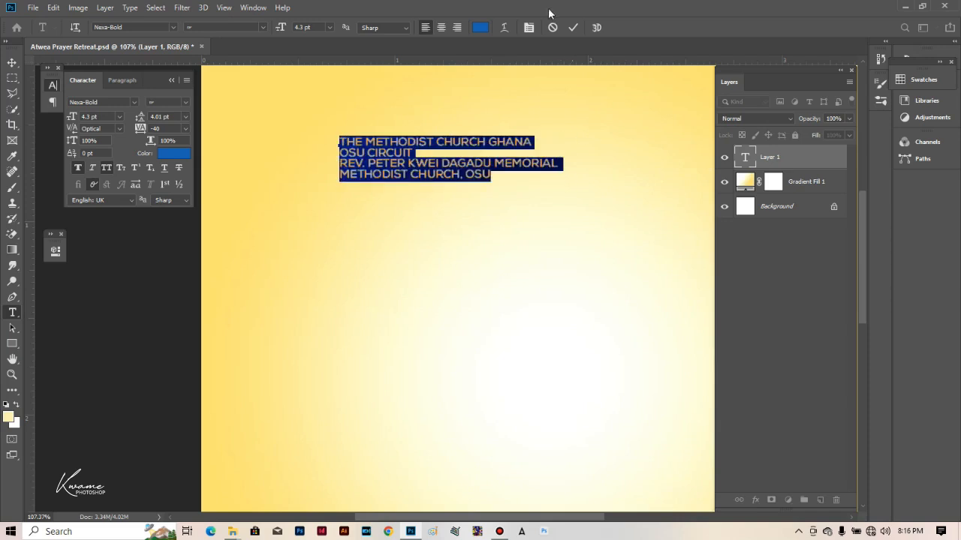
pyautogui.click(480, 27)
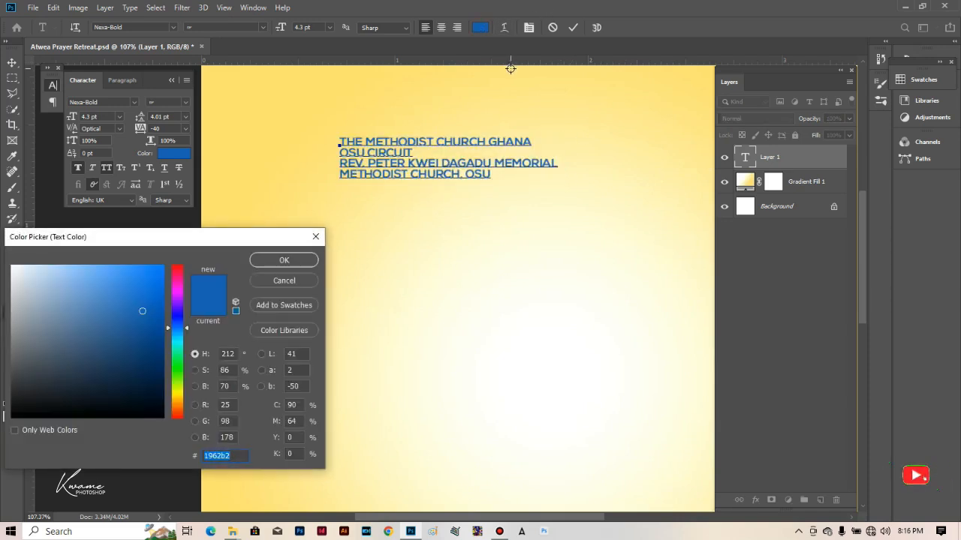
pyautogui.write('000000')
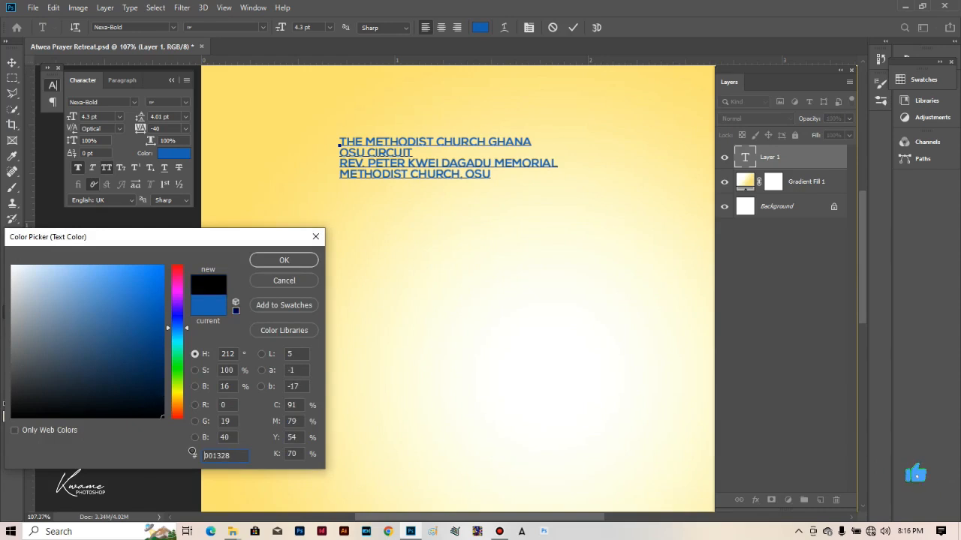
pyautogui.press('Return')
# Reposition the church name text block slightly in the upper part of the canvas
pyautogui.click(12, 62)
pyautogui.moveTo(379, 162); pyautogui.dragTo(395, 155)
pyautogui.scroll(-3, 373, 158)
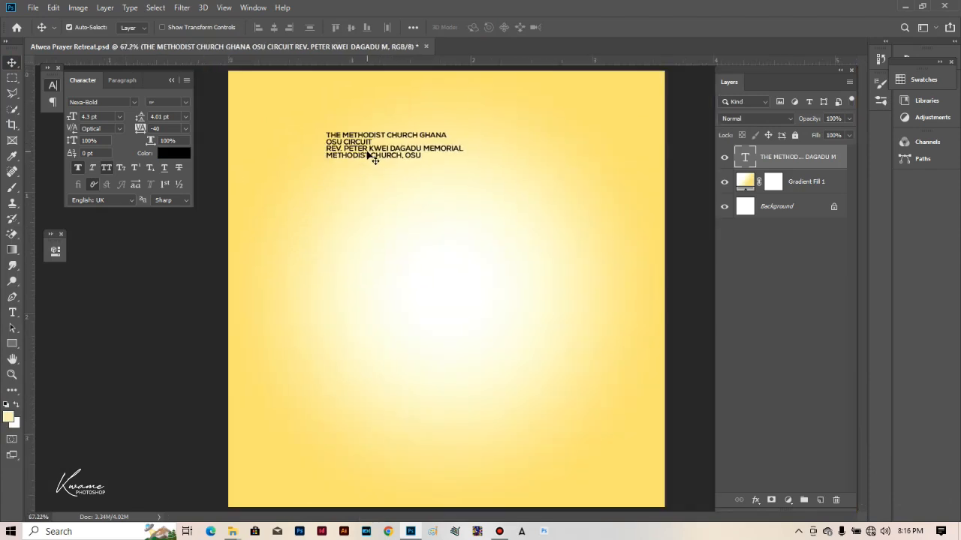
pyautogui.moveTo(354, 151); pyautogui.dragTo(353, 158)
# Draw a thin vertical rectangle about 2 px wide and 69 px high along the left edge of the church name block
pyautogui.click(11, 345)
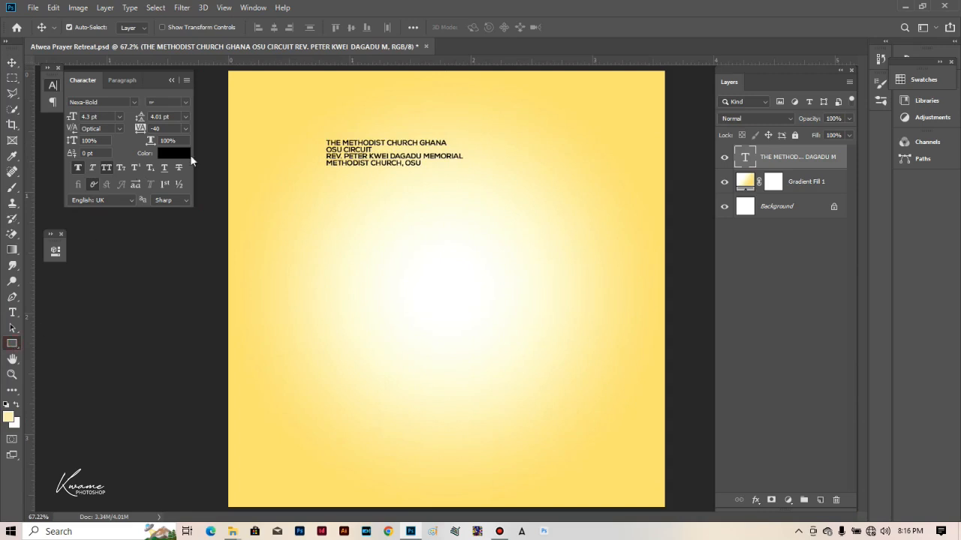
pyautogui.scroll(5, 288, 143)
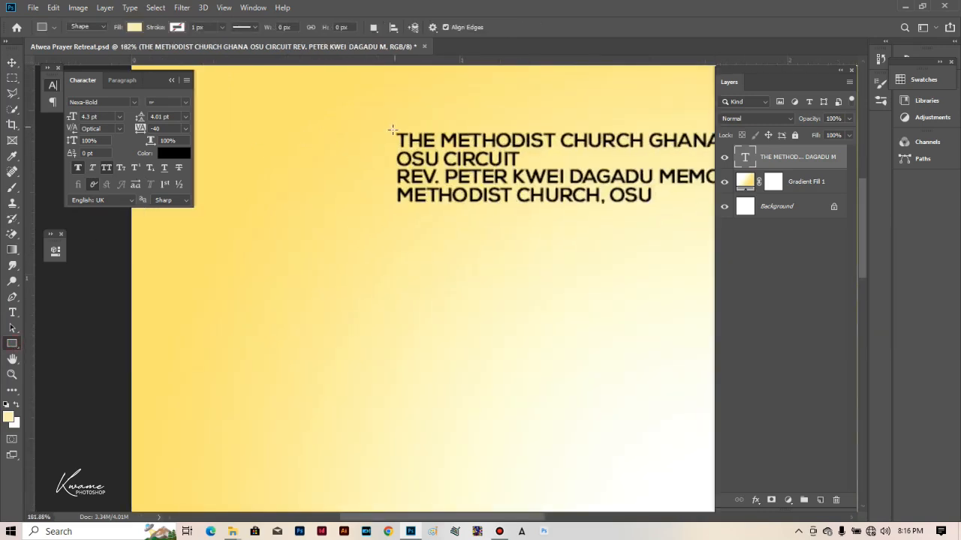
pyautogui.moveTo(386, 132); pyautogui.dragTo(386, 205)
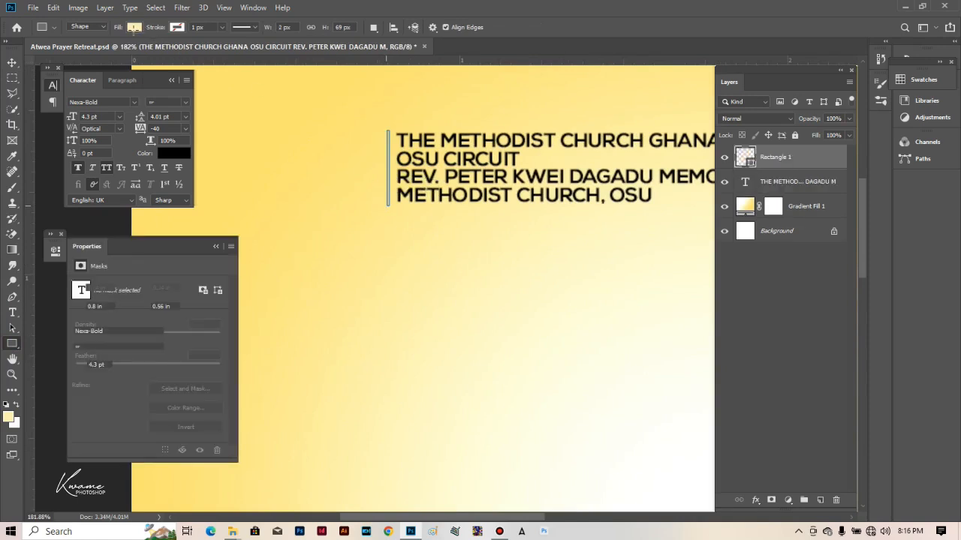
# Fill the thin vertical rectangle with black
pyautogui.click(133, 28)
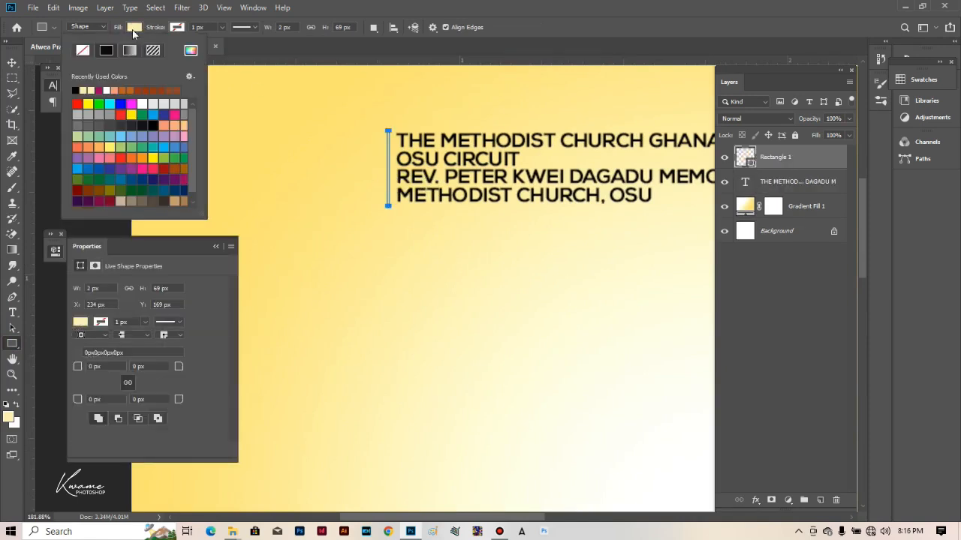
pyautogui.click(152, 125)
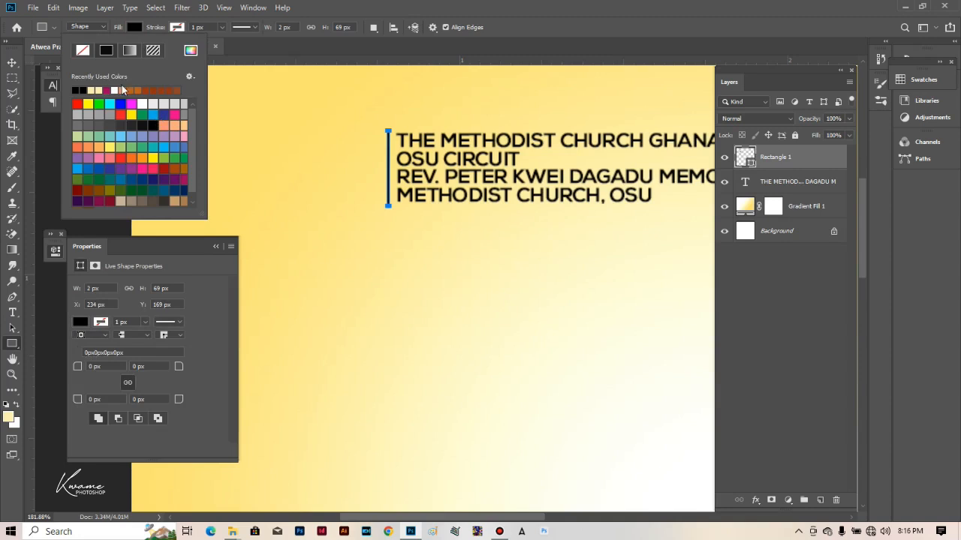
pyautogui.click(12, 62)
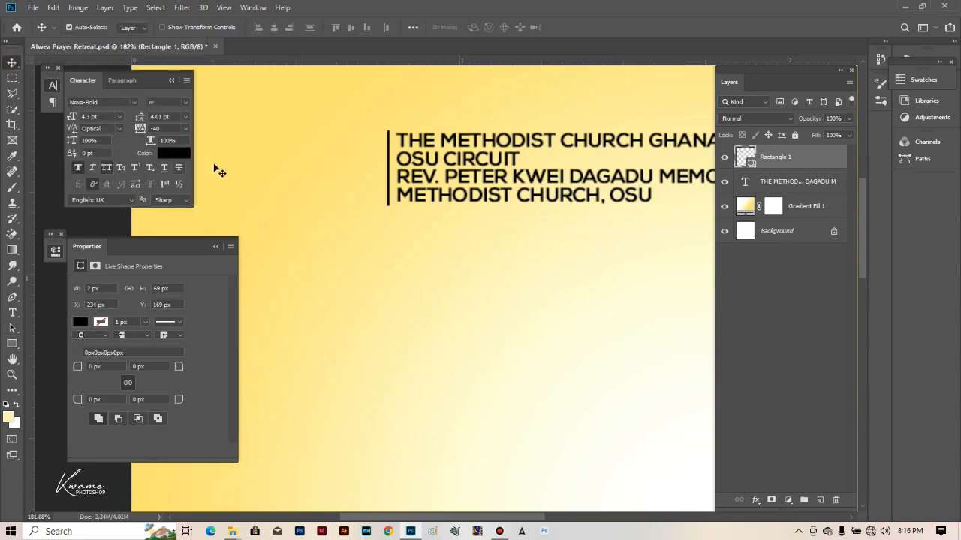
pyautogui.scroll(-3, 218, 168)
pyautogui.scroll(-1, 325, 194)
pyautogui.click(216, 246)
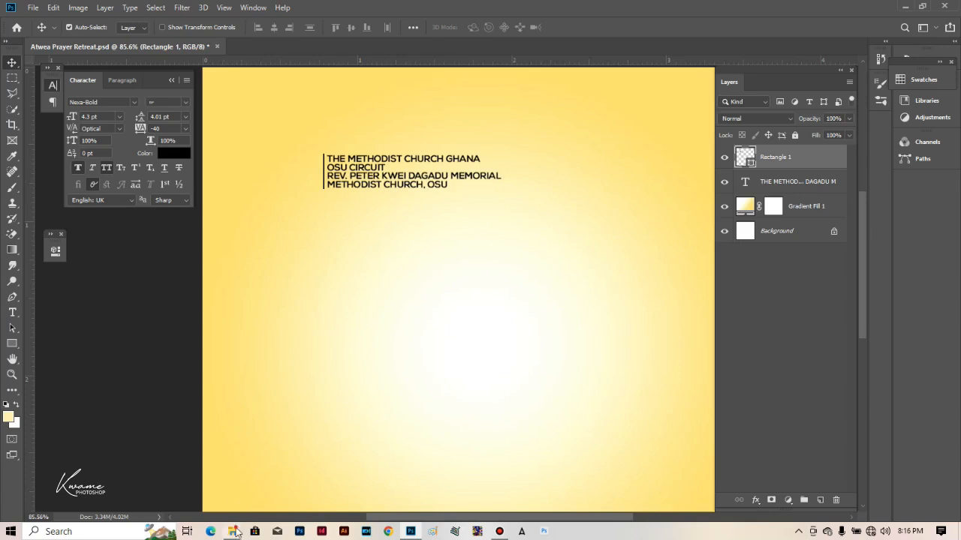
# Switch to File Explorer and open the logos folder inside Works, Meethodist Church on Local Disk (F:)
pyautogui.moveTo(237, 530)
pyautogui.click(259, 478)
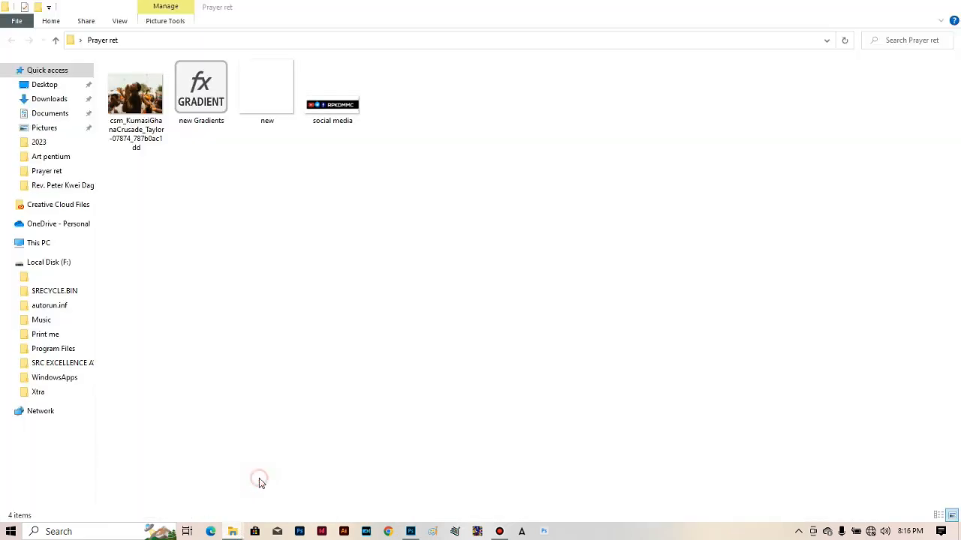
pyautogui.click(73, 264)
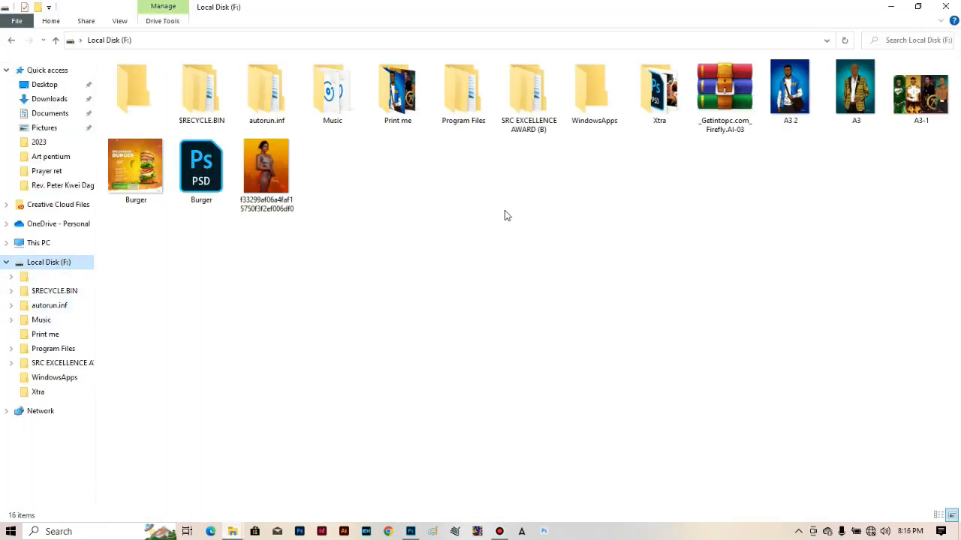
pyautogui.click(135, 101)
pyautogui.press('Return')
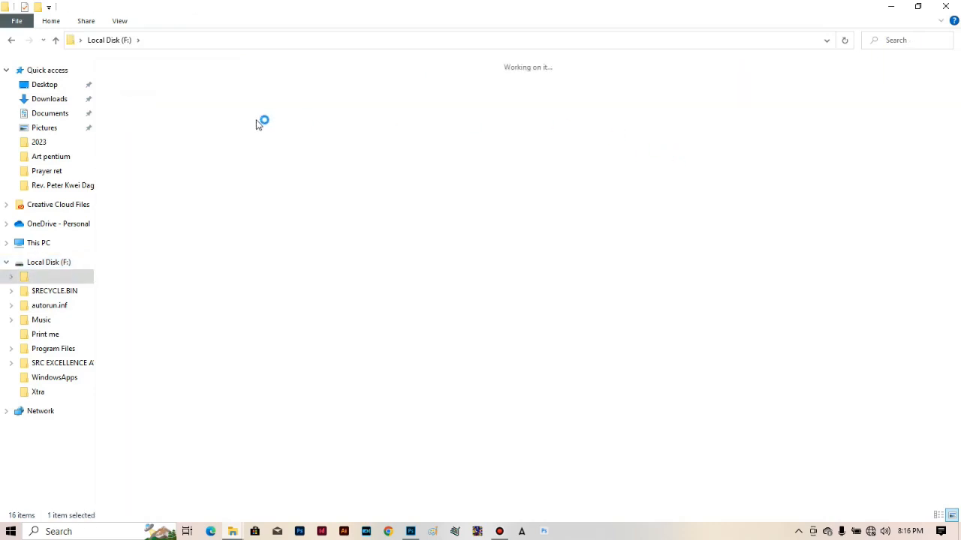
pyautogui.scroll(-3, 380, 283)
pyautogui.doubleClick(392, 147)
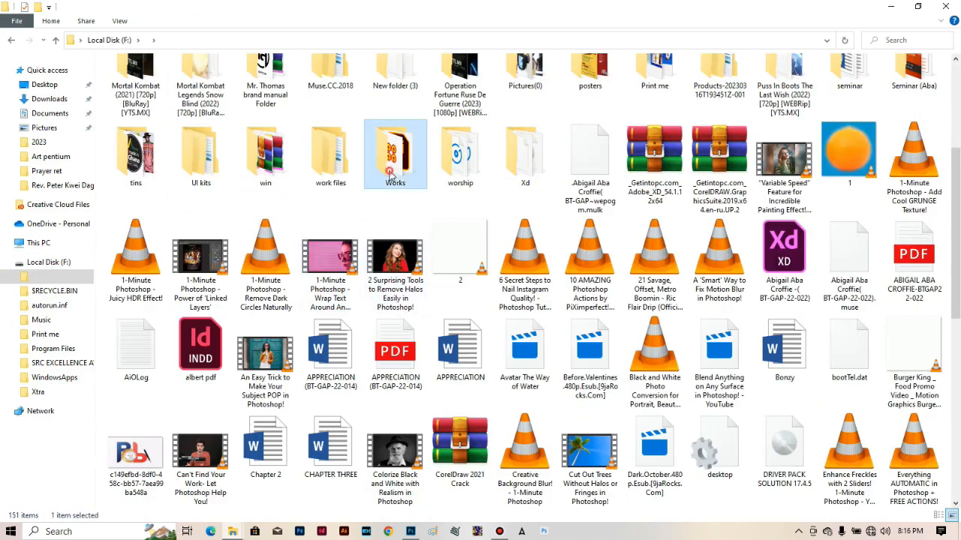
pyautogui.scroll(-3, 159, 340)
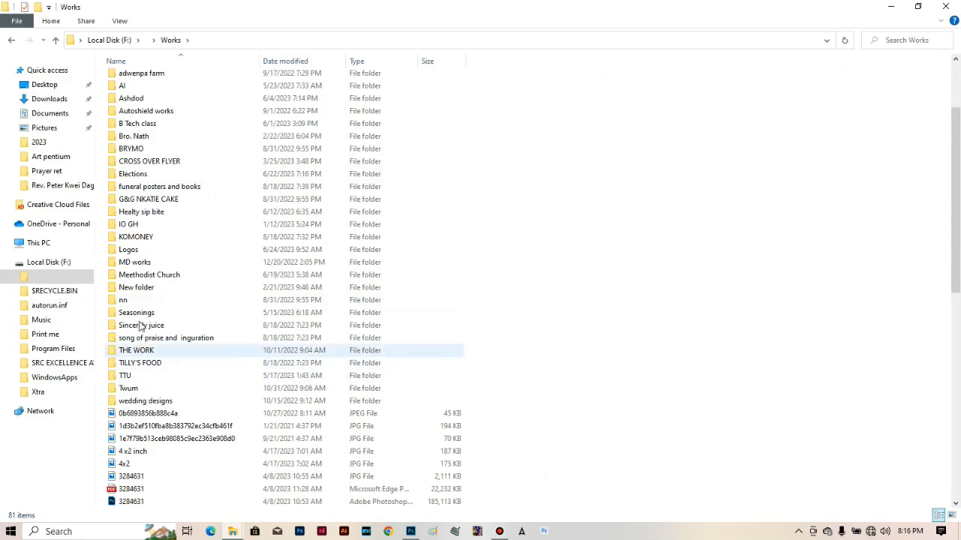
pyautogui.doubleClick(144, 275)
pyautogui.doubleClick(142, 119)
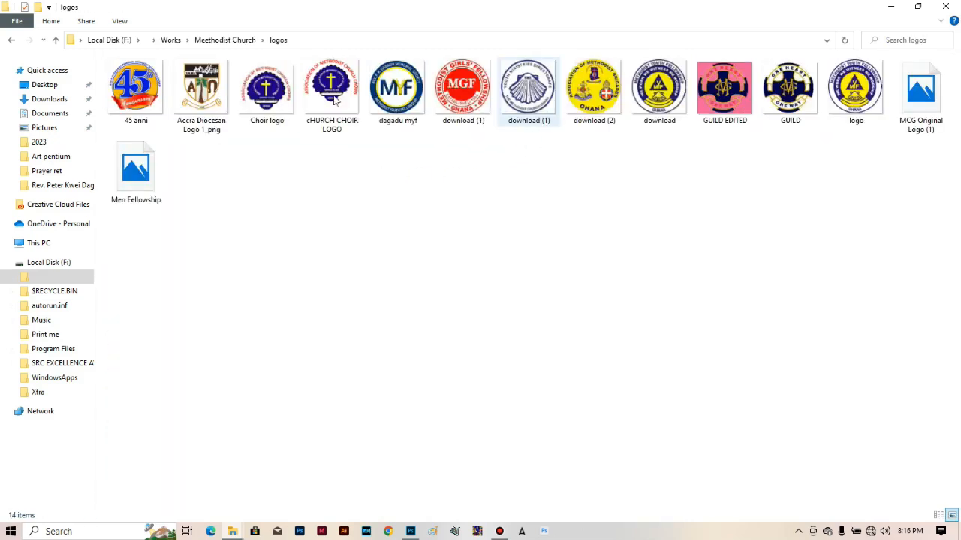
# Place "MCG Original Logo (1)" in the flyer and scale it down to sit just left of the vertical line
pyautogui.moveTo(923, 94); pyautogui.dragTo(337, 257)
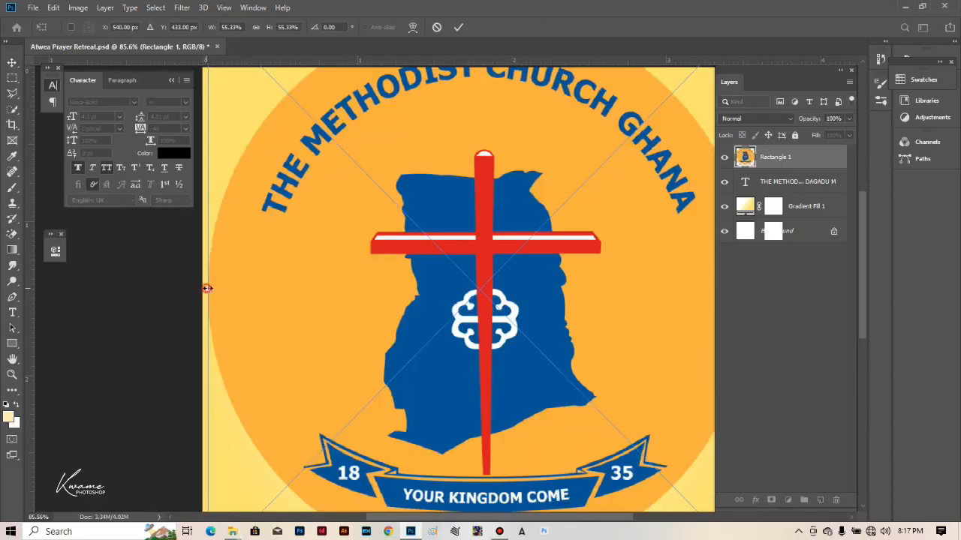
pyautogui.moveTo(204, 288); pyautogui.dragTo(644, 295)
pyautogui.hotkey('ctrl', 'z')
pyautogui.moveTo(207, 290); pyautogui.dragTo(459, 284)
pyautogui.moveTo(575, 303); pyautogui.dragTo(417, 295)
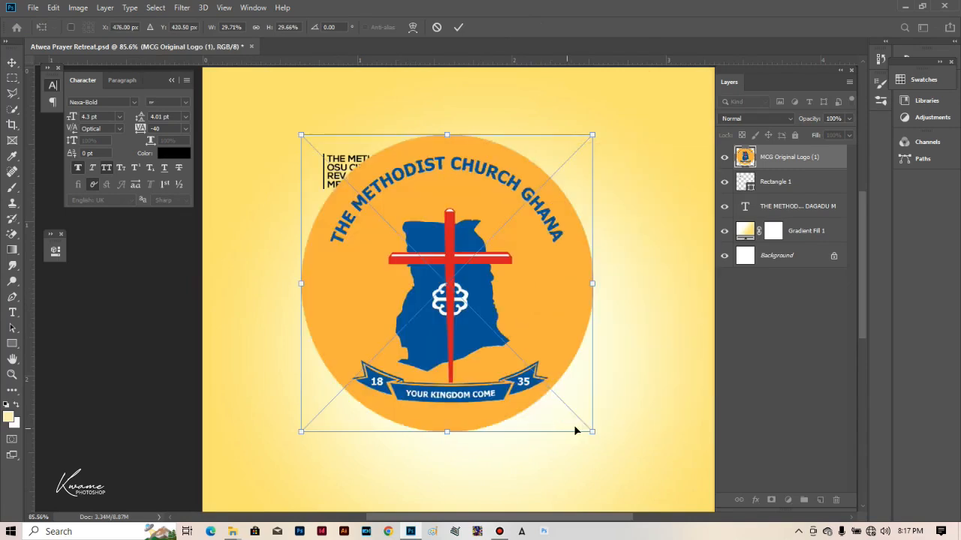
pyautogui.moveTo(591, 432); pyautogui.dragTo(310, 178)
pyautogui.press('Return')
# Duplicate the four-line church name block and place the copy directly below the original
pyautogui.scroll(-2, 321, 180)
pyautogui.scroll(2, 322, 180)
pyautogui.scroll(1, 321, 180)
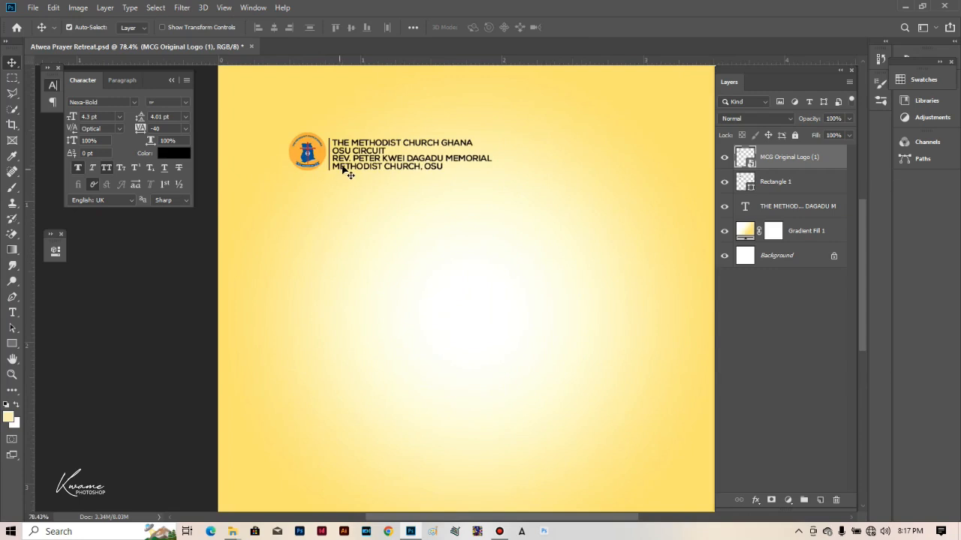
pyautogui.scroll(5, 343, 174)
pyautogui.scroll(1, 348, 178)
pyautogui.moveTo(346, 167); pyautogui.dragTo(360, 248)
# Replace all the text of the duplicated block with "PRESENTS"
pyautogui.doubleClick(359, 242)
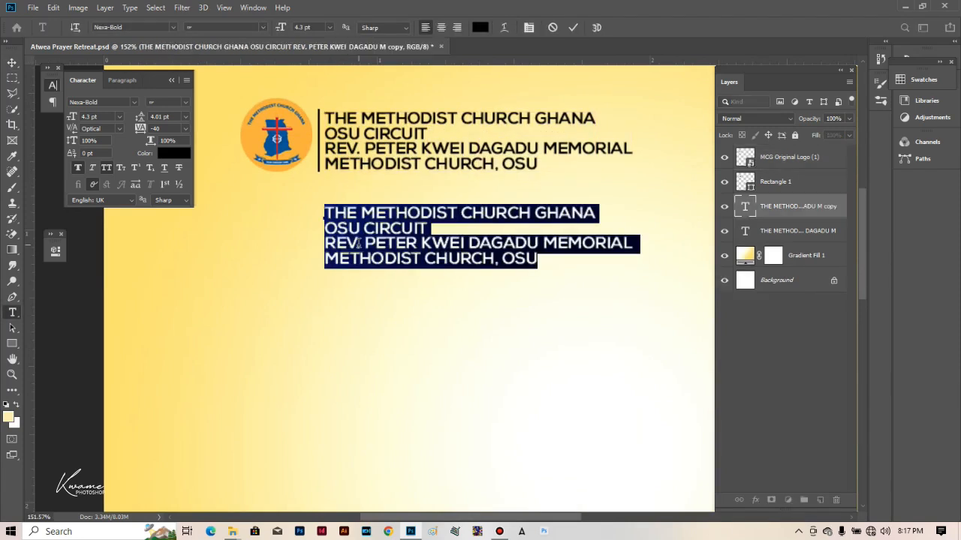
pyautogui.press('Left')
pyautogui.press('Right')
pyautogui.press('Right')
pyautogui.press('Right')
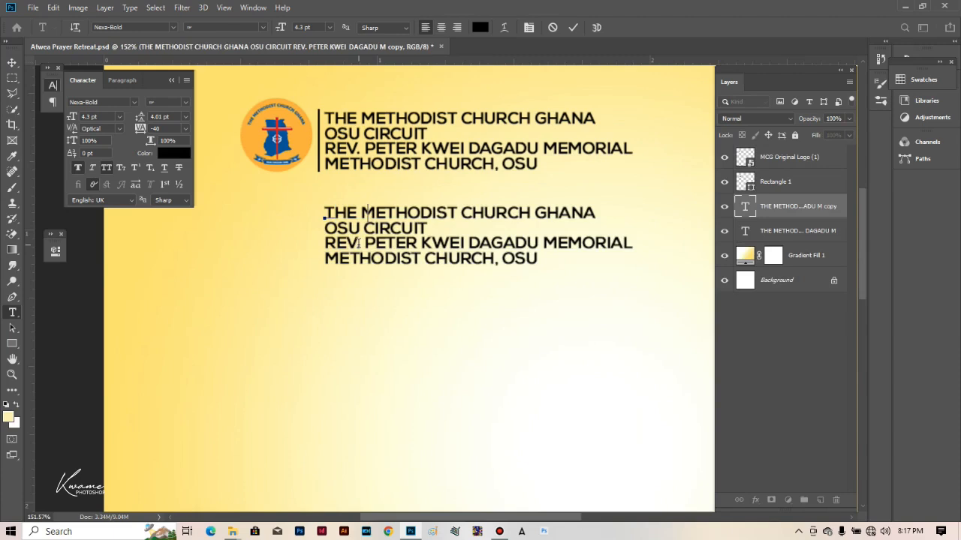
pyautogui.hotkey('ctrl', 'a')
pyautogui.write('PRESENTS')
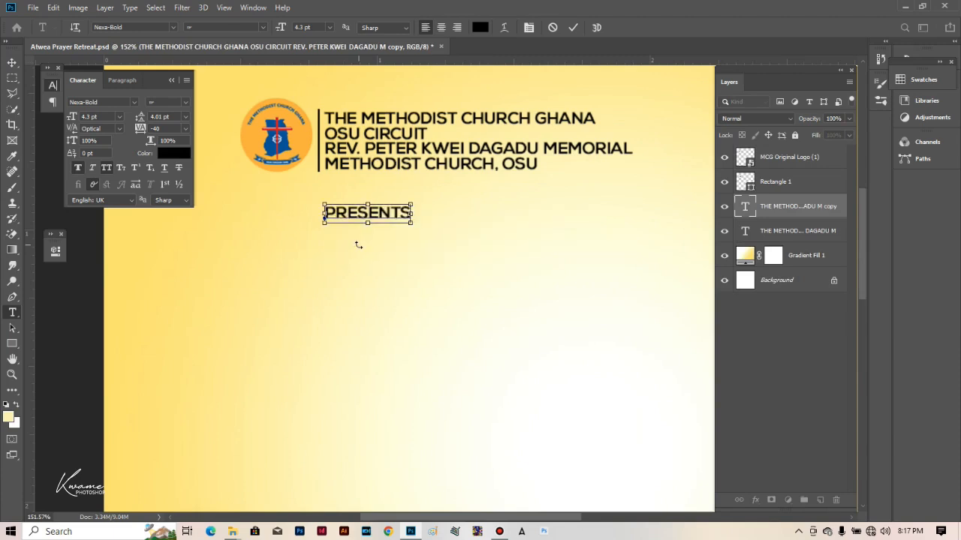
# Set the font size of the "PRESENTS" text to 4.48 pt
pyautogui.hotkey('ctrl', 'a')
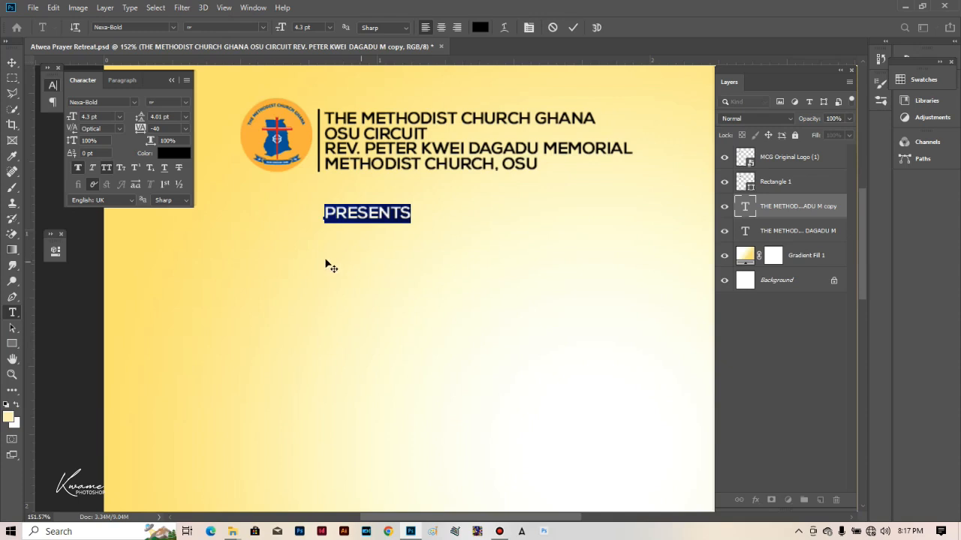
pyautogui.moveTo(91, 117); pyautogui.dragTo(77, 126)
pyautogui.write('4.48')
pyautogui.press('Return')
# Turn off all caps for the letters after the P so the line reads "Presents", and remove its faux bold
pyautogui.moveTo(336, 213); pyautogui.dragTo(414, 213)
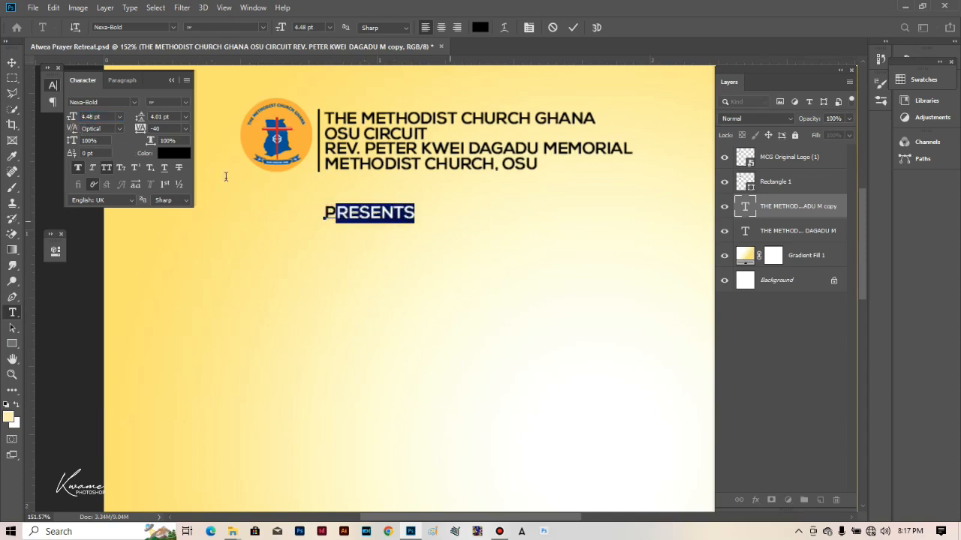
pyautogui.click(106, 167)
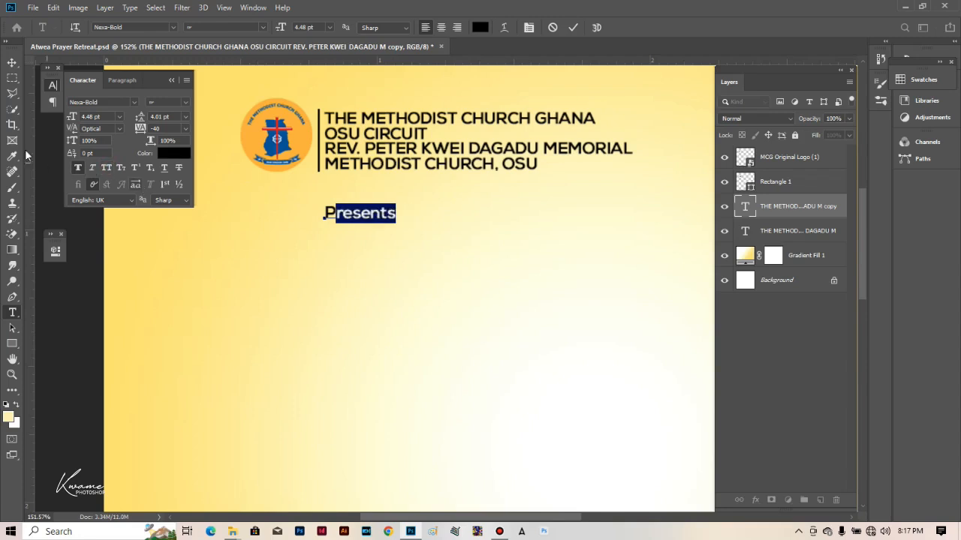
pyautogui.click(12, 62)
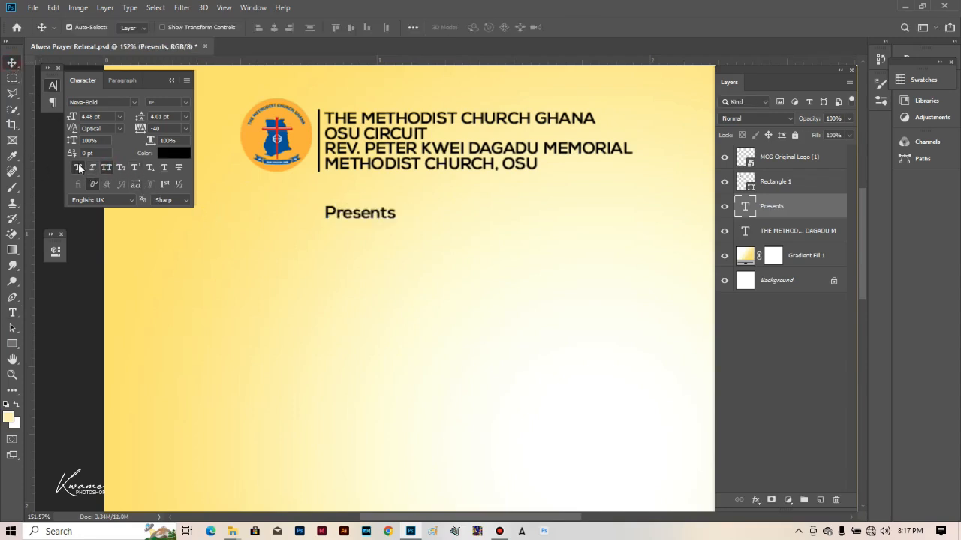
# Move "Presents" up to sit just beneath the last line of the church name, leaving a small gap
pyautogui.moveTo(353, 216); pyautogui.dragTo(347, 189)
pyautogui.press('Down')
pyautogui.press('Down')
pyautogui.press('Down')
pyautogui.press('Down')
pyautogui.press('Down')
pyautogui.press('Down')
# Add a new text layer reading "Atwea" below the church header
pyautogui.scroll(-2, 347, 188)
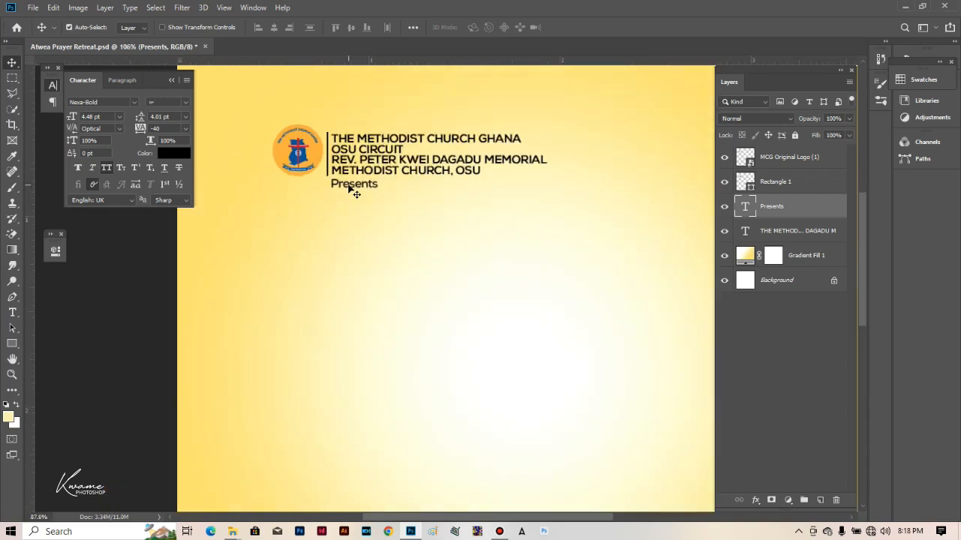
pyautogui.scroll(-1, 349, 189)
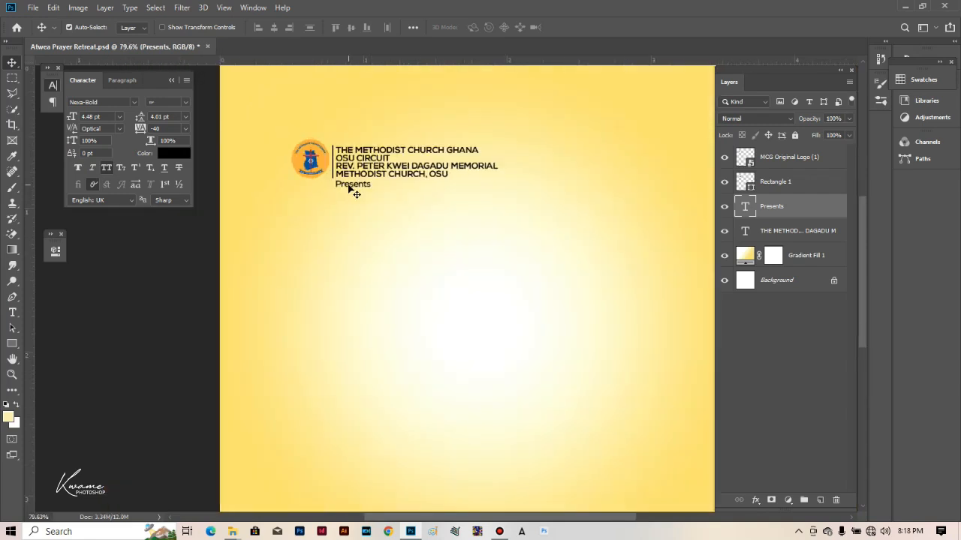
pyautogui.scroll(-1, 349, 191)
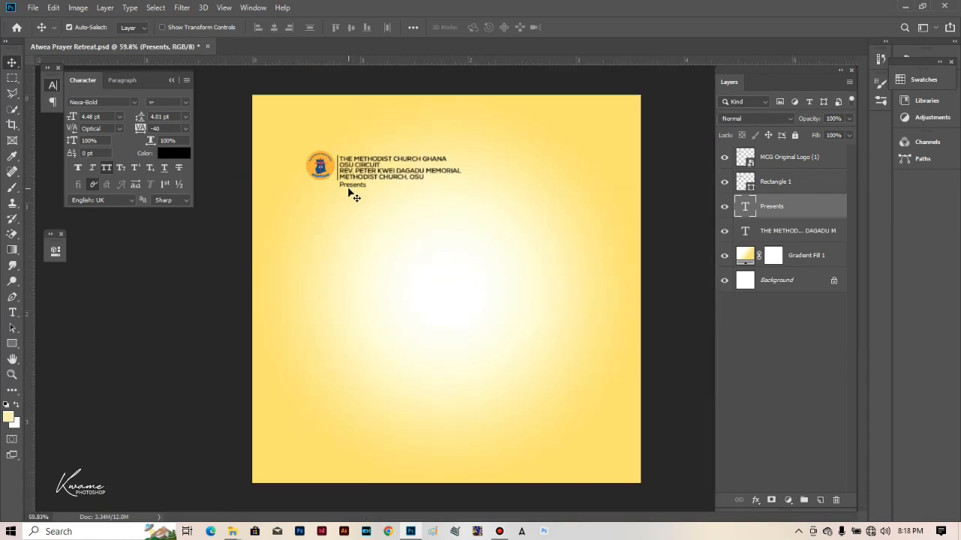
pyautogui.scroll(1, 338, 234)
pyautogui.click(12, 312)
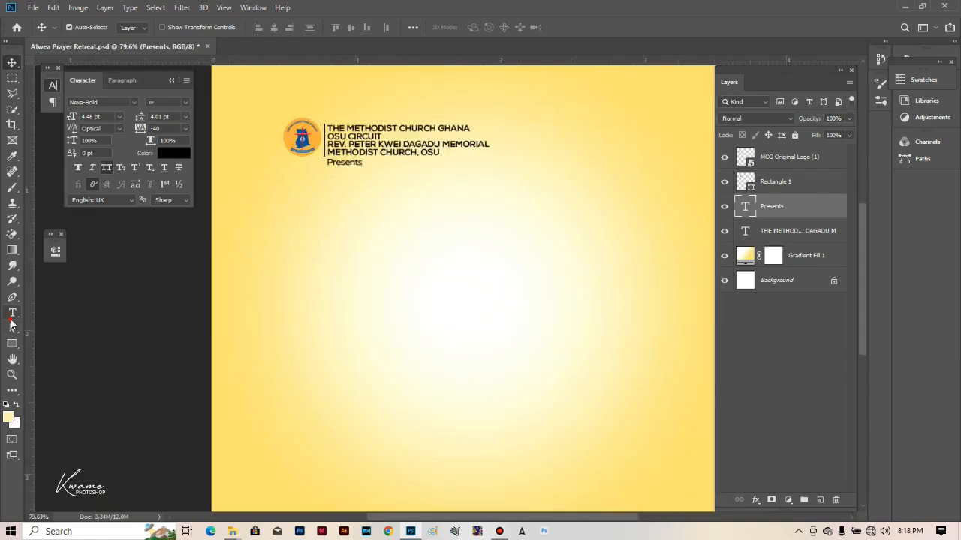
pyautogui.click(309, 275)
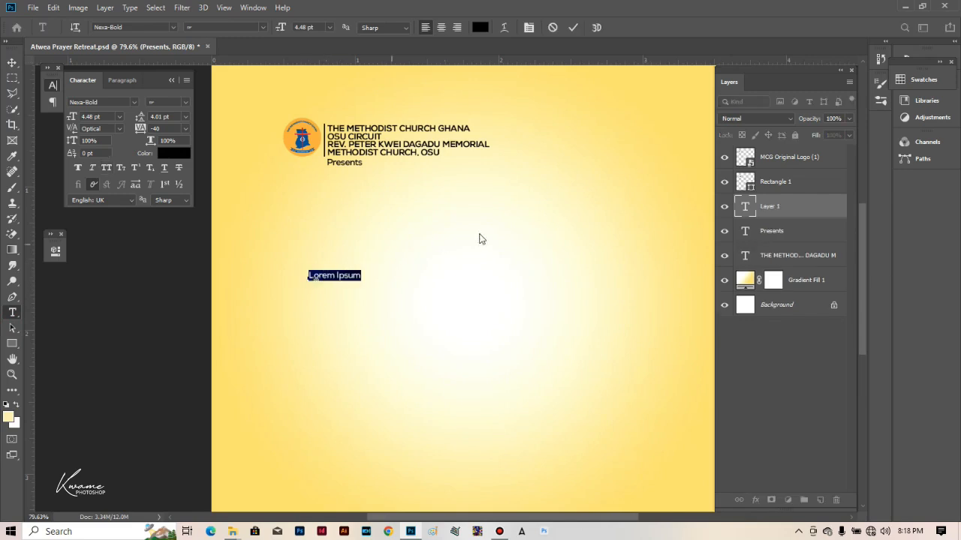
pyautogui.write('At')
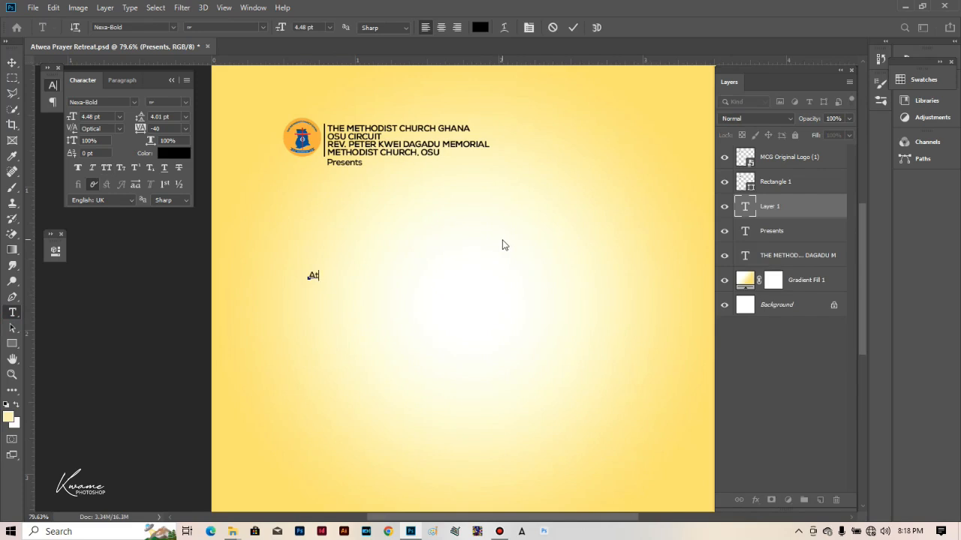
pyautogui.write('wea')
# Change the font of the whole "Atwea" text to DELIRIUM NCV Regular
pyautogui.hotkey('ctrl', 'a')
pyautogui.click(128, 27)
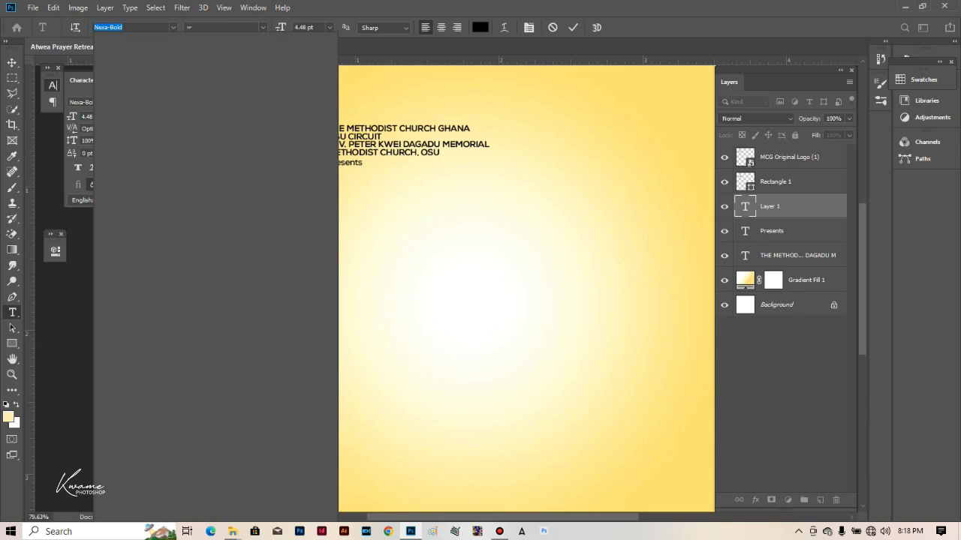
pyautogui.write('deli')
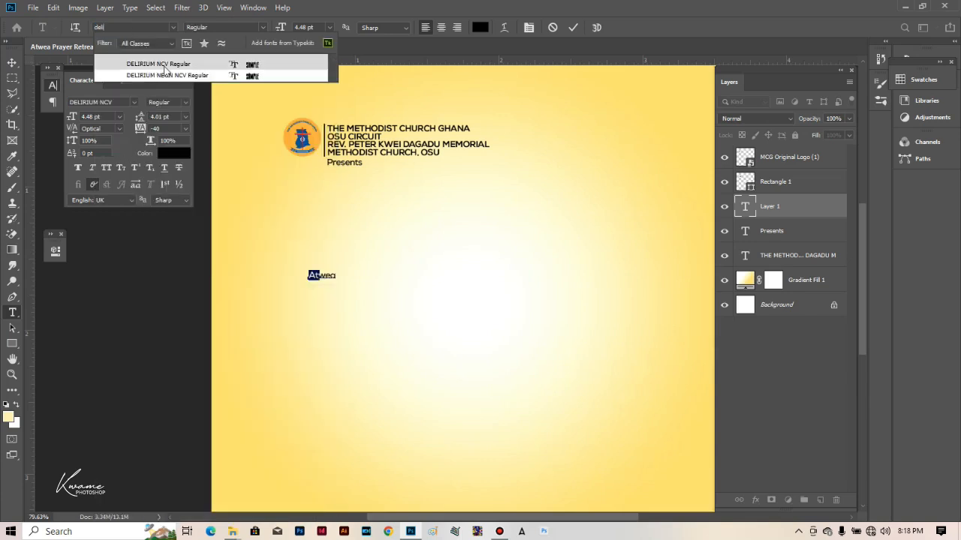
pyautogui.click(164, 67)
# Enlarge the "Atwea" text to 84.73 pt and set its tracking to -20
pyautogui.moveTo(282, 28); pyautogui.dragTo(312, 39)
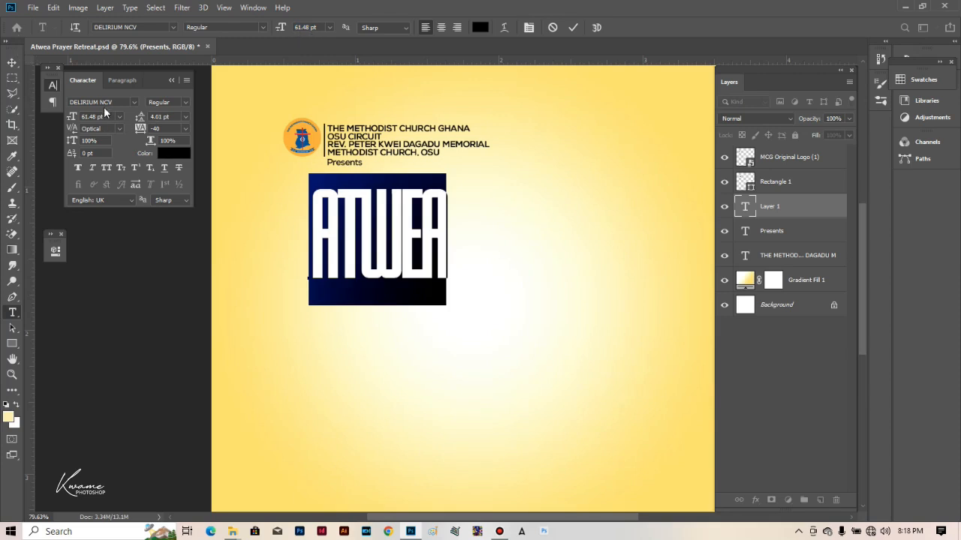
pyautogui.click(70, 117)
pyautogui.write('84.73')
pyautogui.press('Return')
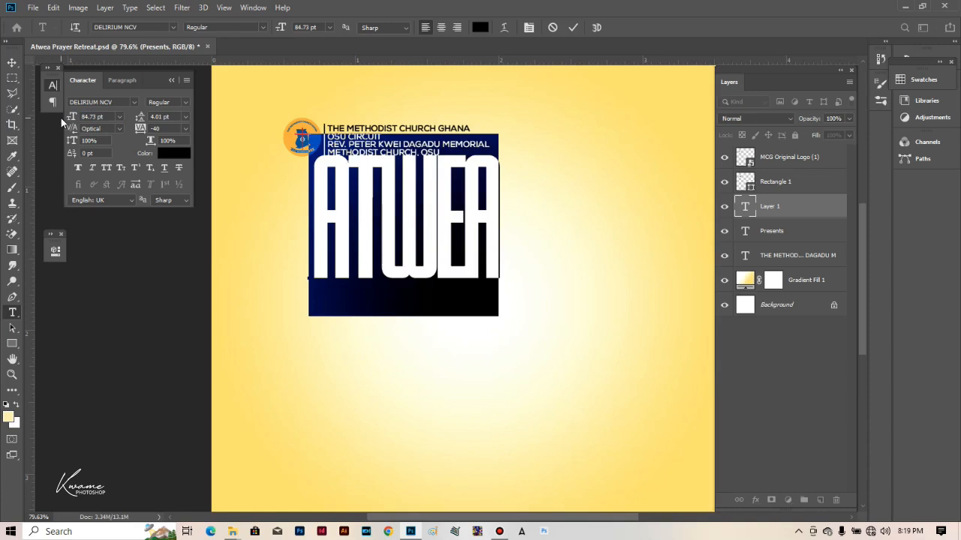
pyautogui.click(165, 129)
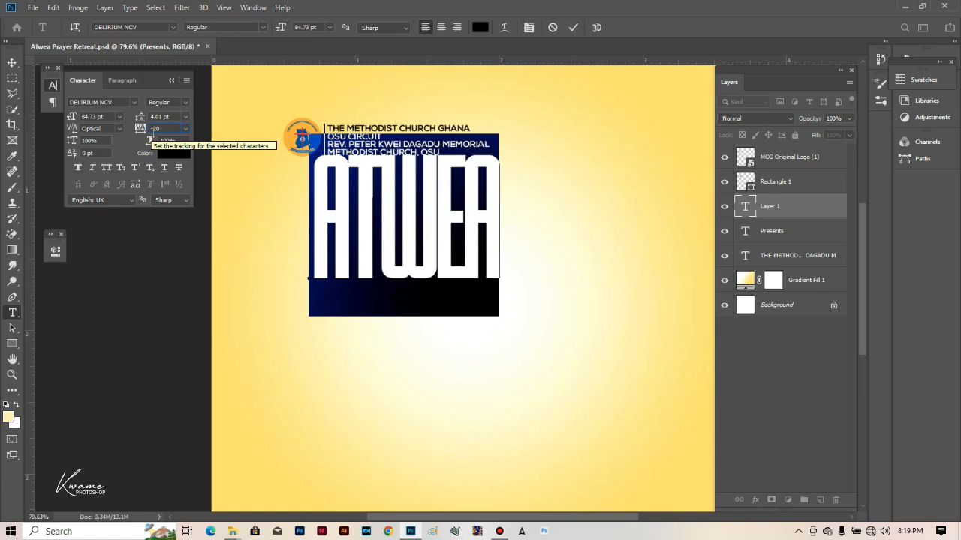
pyautogui.click(12, 62)
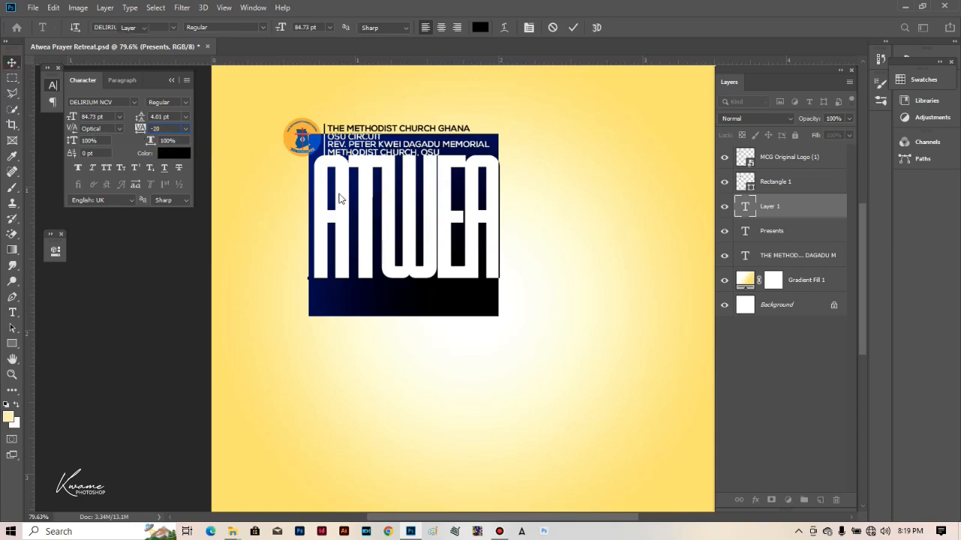
# Move the "Atwea" title down below "Presents", aligning its left edge with the logo's left edge
pyautogui.moveTo(397, 215); pyautogui.dragTo(363, 252)
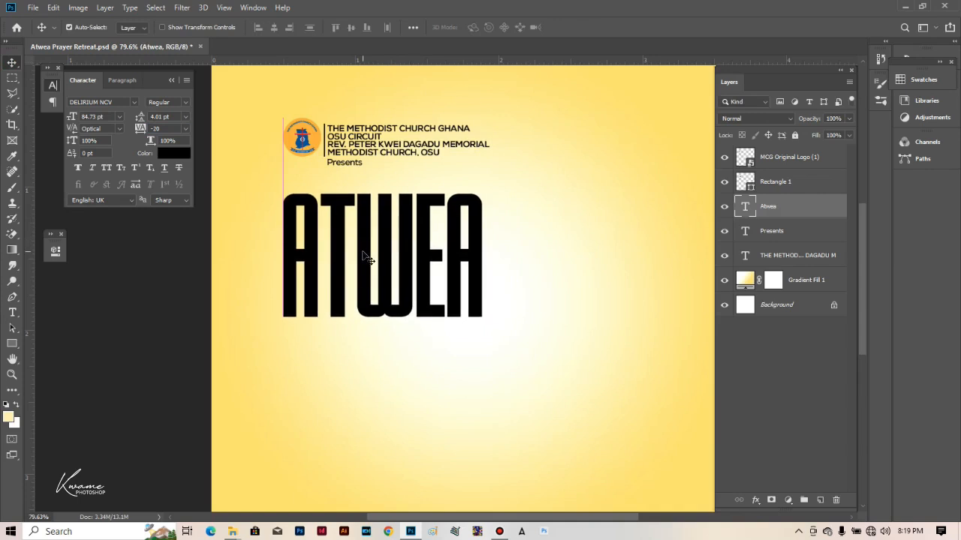
pyautogui.scroll(-4, 363, 255)
pyautogui.scroll(2, 373, 326)
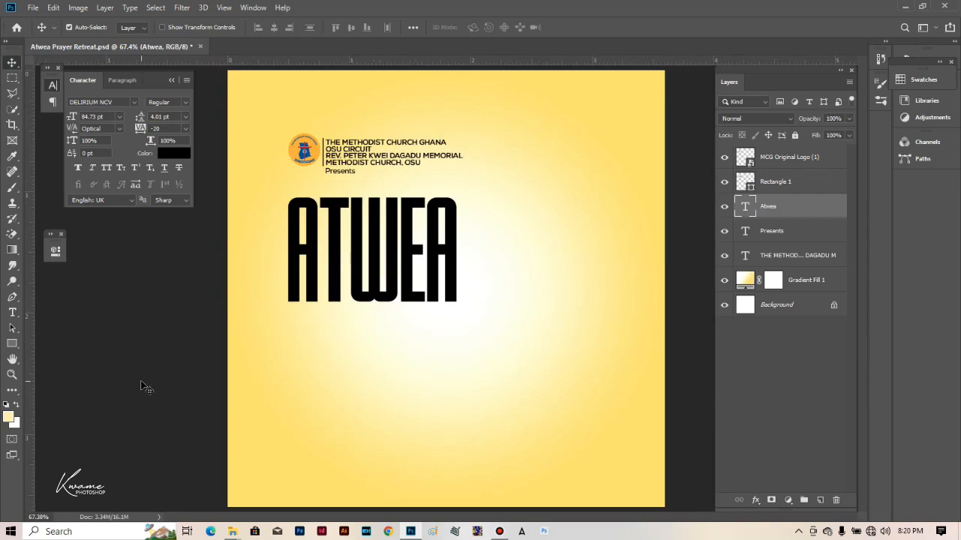
# Add a new text layer reading "prayer retreat" on two lines over the lower part of the Atwea title
pyautogui.click(12, 312)
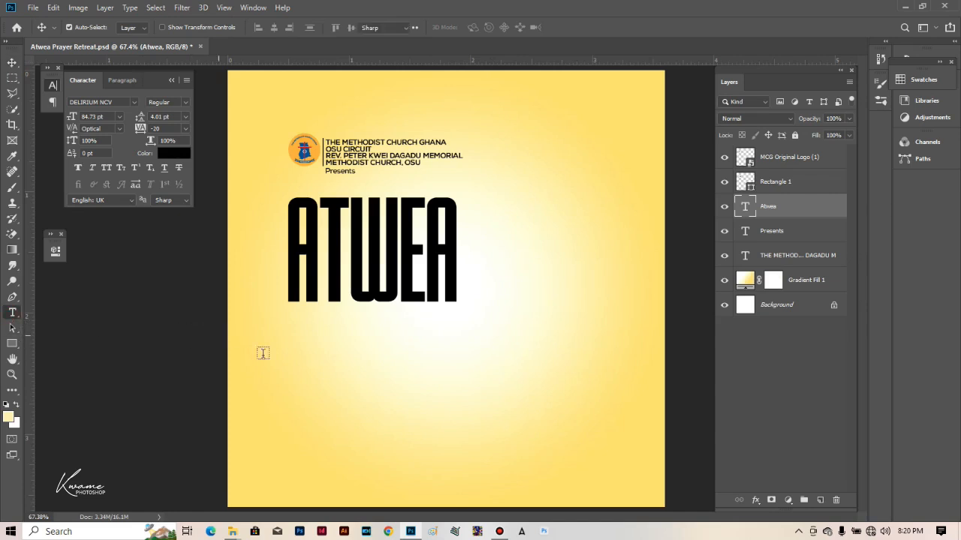
pyautogui.click(287, 352)
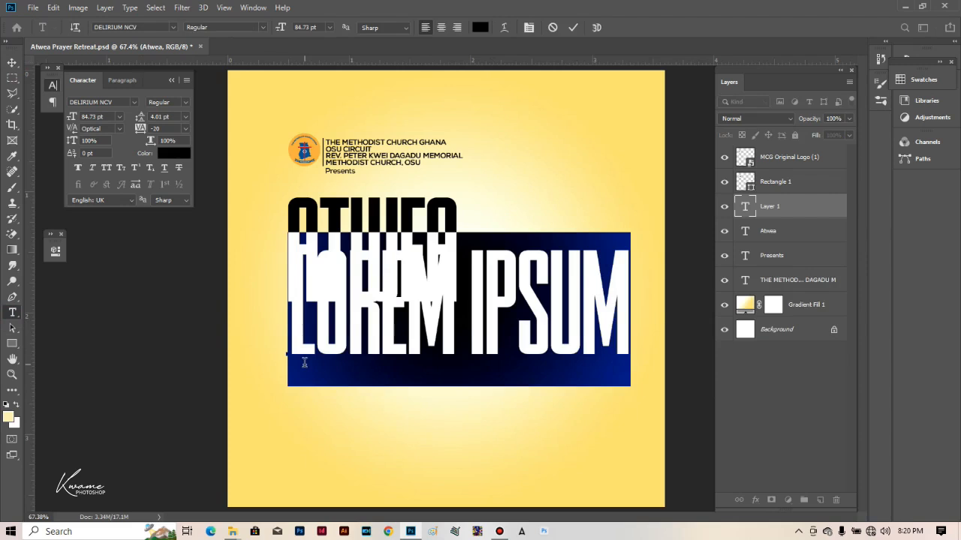
pyautogui.write('PRAYER')
pyautogui.press('Return')
pyautogui.write('R')
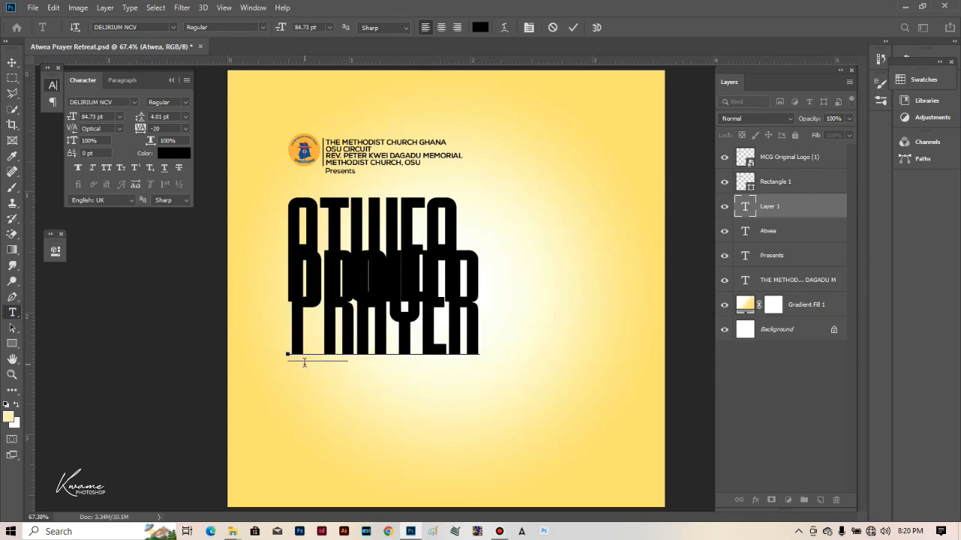
pyautogui.write('ETREA')
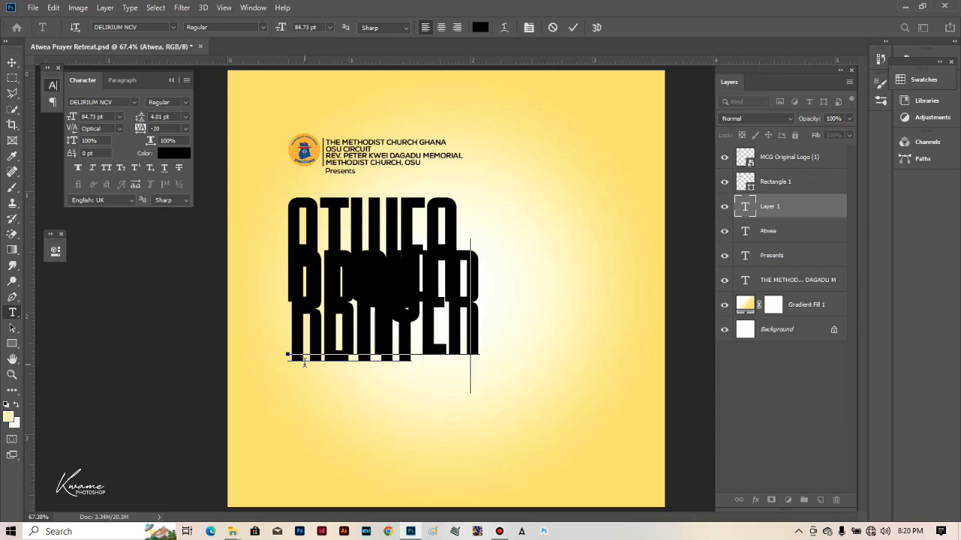
pyautogui.write('T')
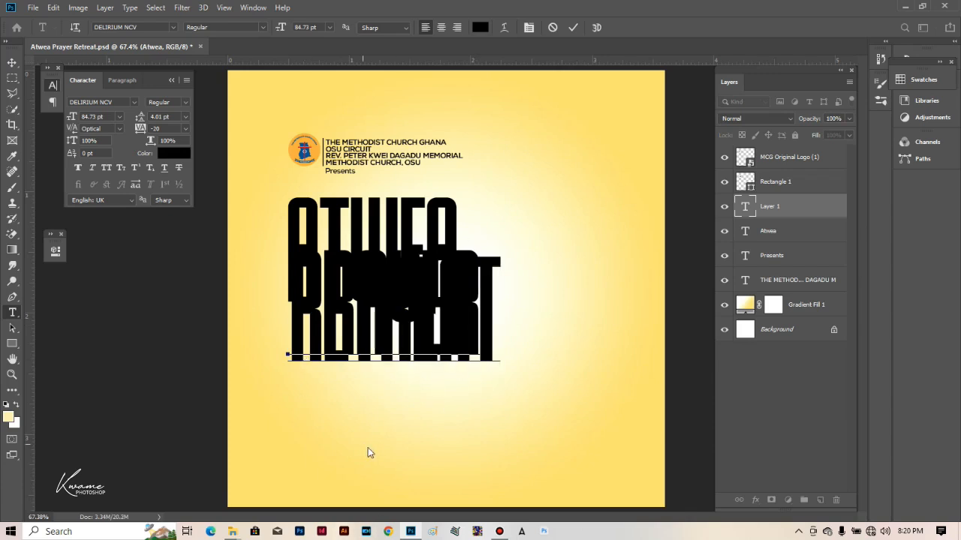
pyautogui.hotkey('ctrl', 'Return')
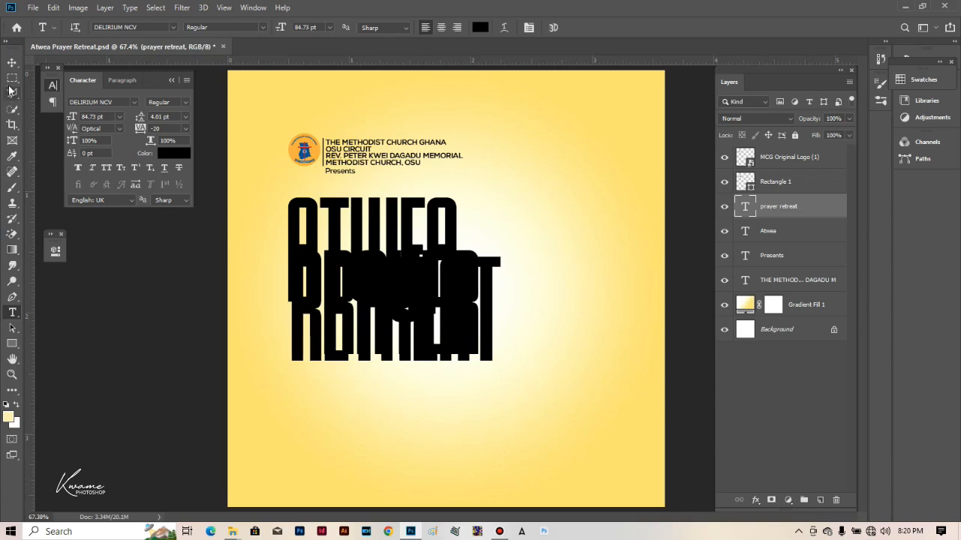
# Move the "prayer retreat" text clear below the Atwea title and change its font to Montserrat Black
pyautogui.click(12, 62)
pyautogui.moveTo(359, 293); pyautogui.dragTo(420, 391)
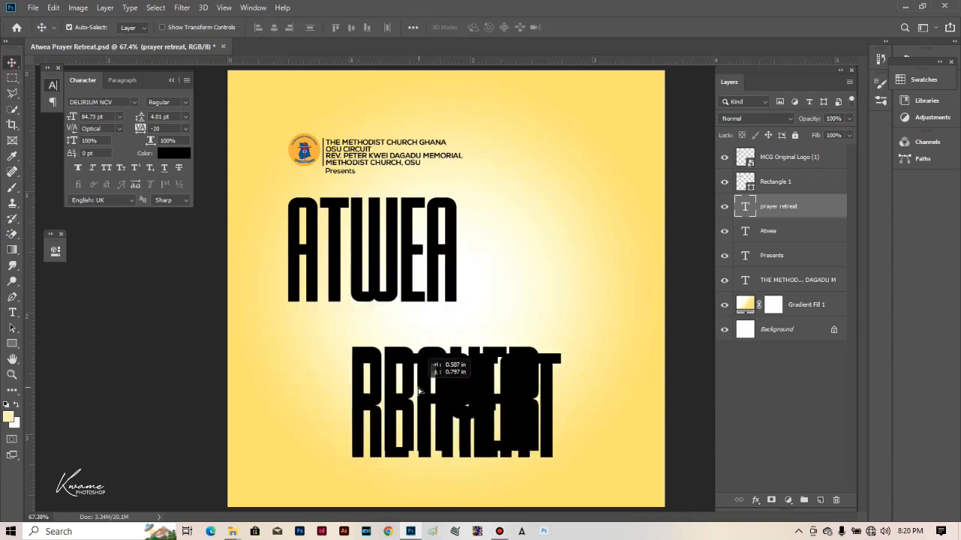
pyautogui.doubleClick(421, 391)
pyautogui.hotkey('ctrl', 'a')
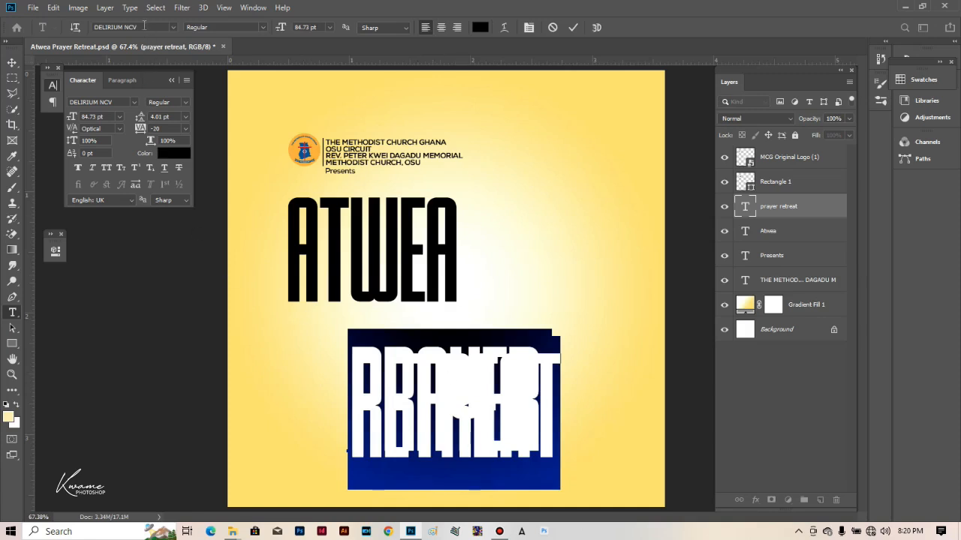
pyautogui.click(114, 104)
pyautogui.write('mon')
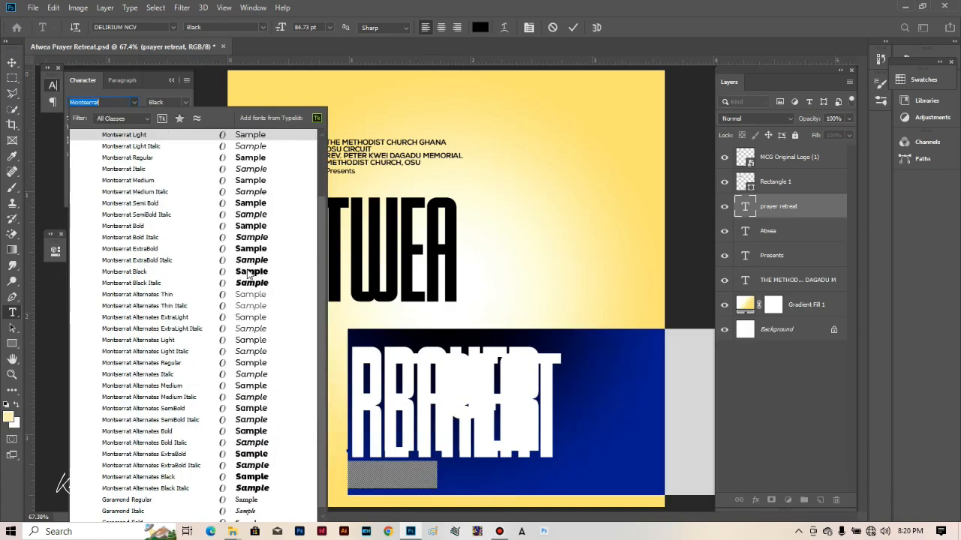
pyautogui.click(247, 269)
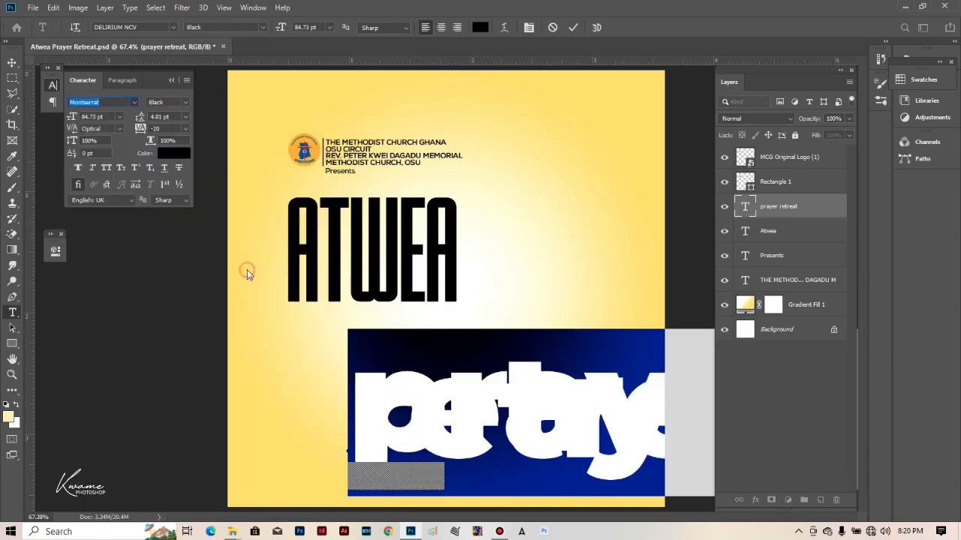
# Set the "prayer retreat" text's leading to Auto and its size to 22.48 pt
pyautogui.click(184, 117)
pyautogui.click(169, 128)
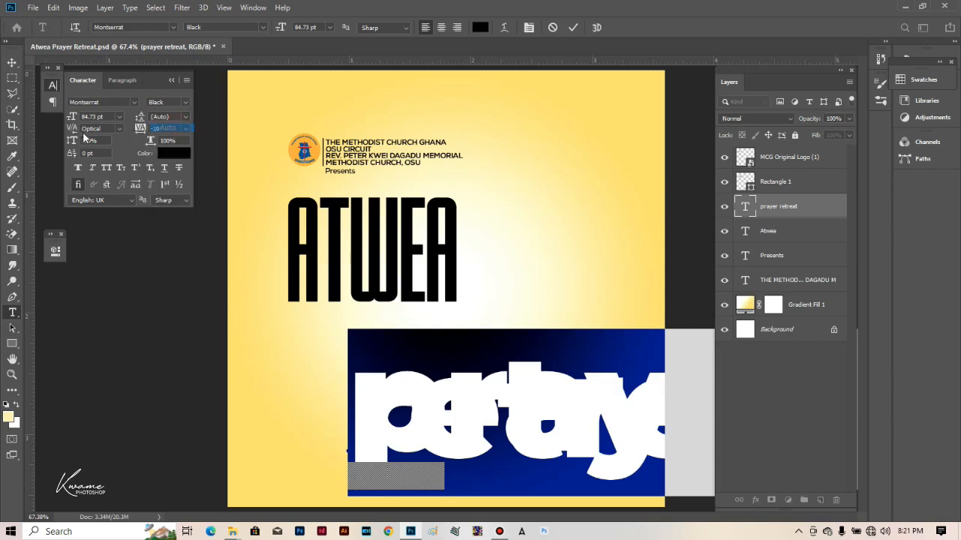
pyautogui.click(72, 117)
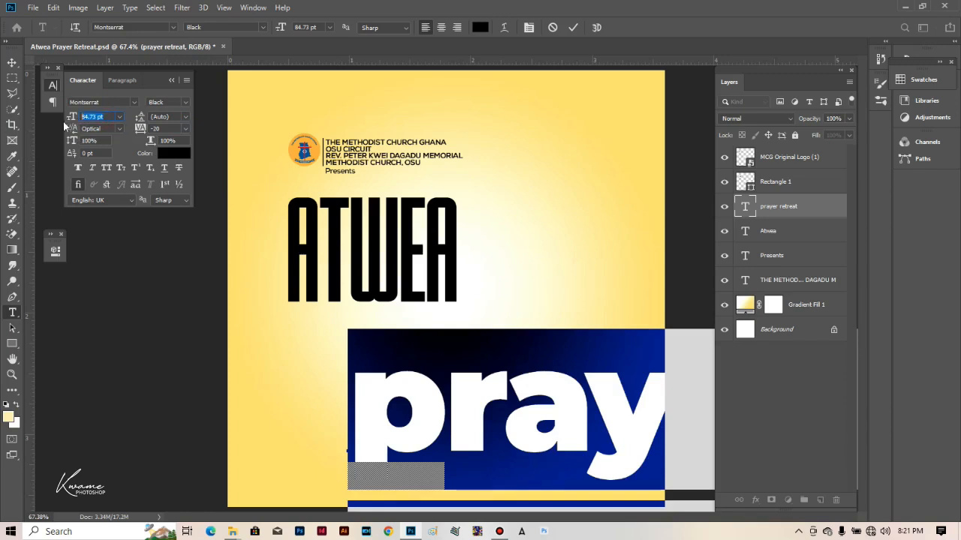
pyautogui.write('22.48')
pyautogui.press('Return')
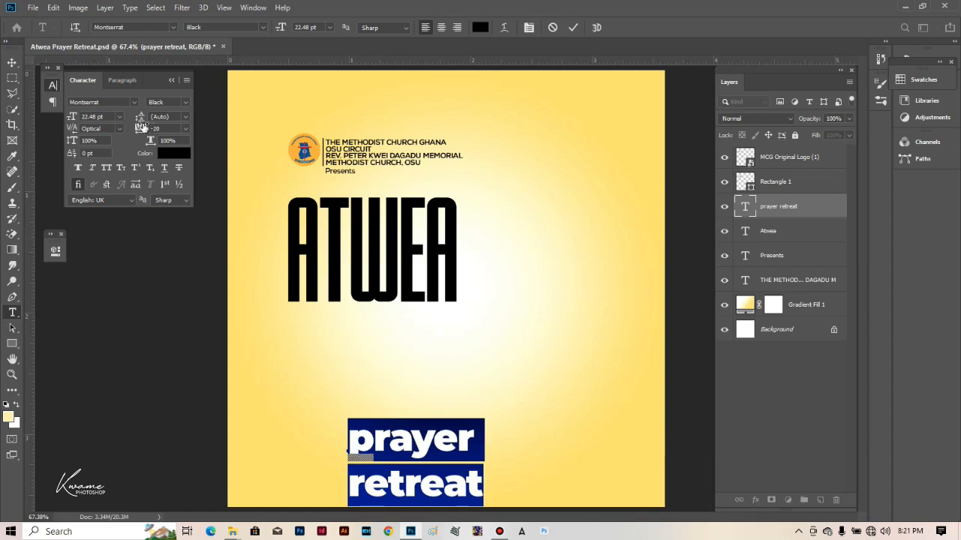
# Apply All Caps to the "prayer retreat" text and tighten its leading to 18.12 pt
pyautogui.click(106, 168)
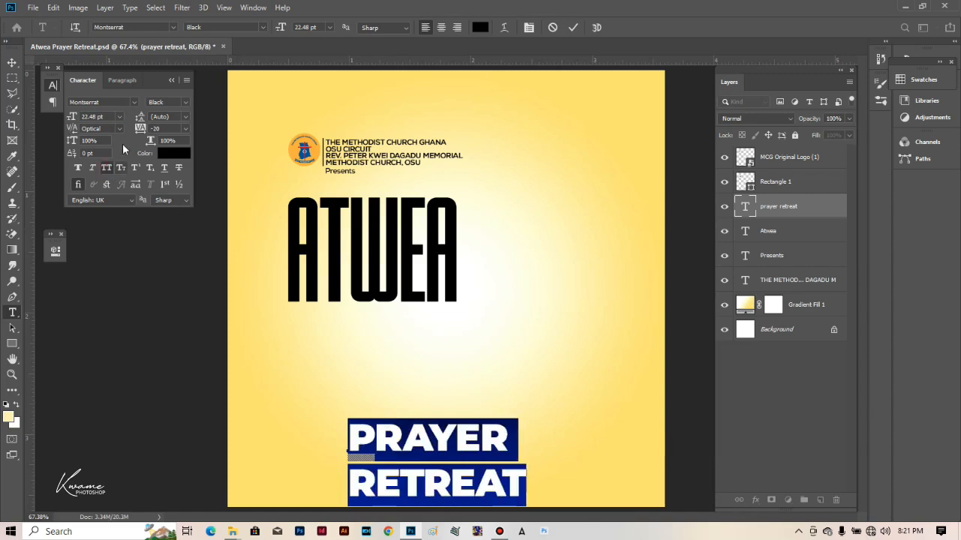
pyautogui.click(138, 123)
pyautogui.moveTo(129, 123); pyautogui.dragTo(126, 122)
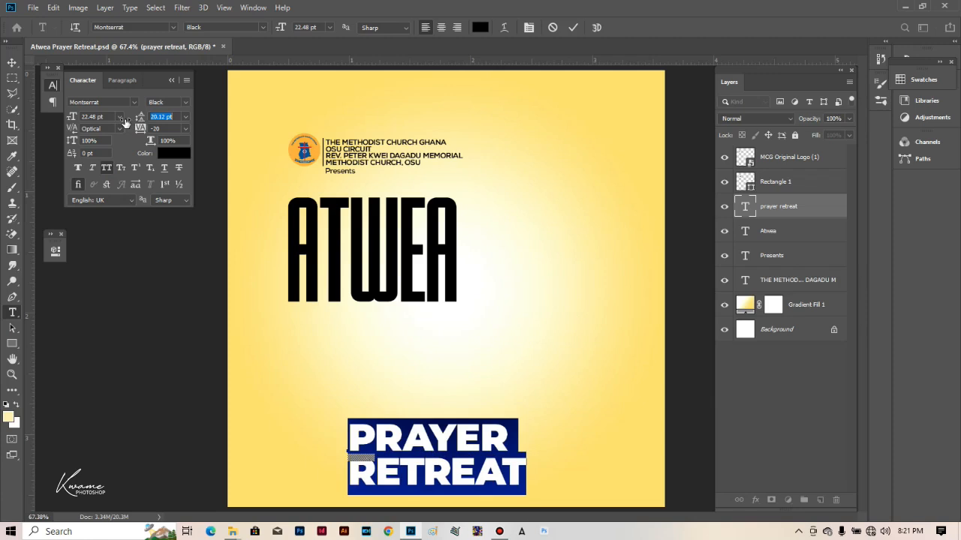
pyautogui.moveTo(125, 122); pyautogui.dragTo(125, 122)
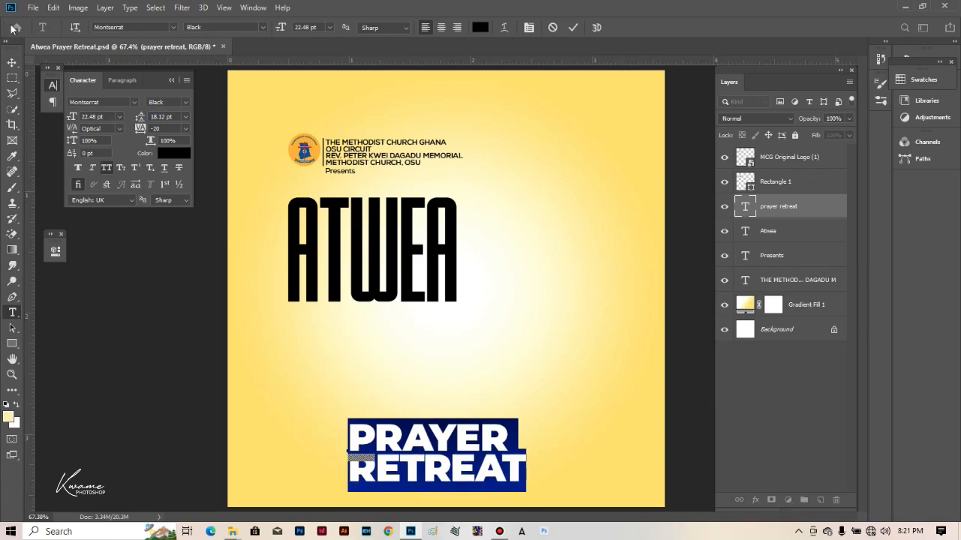
# Move the "PRAYER RETREAT" text directly beneath the Atwea title, aligned to the title's left edge
pyautogui.click(12, 61)
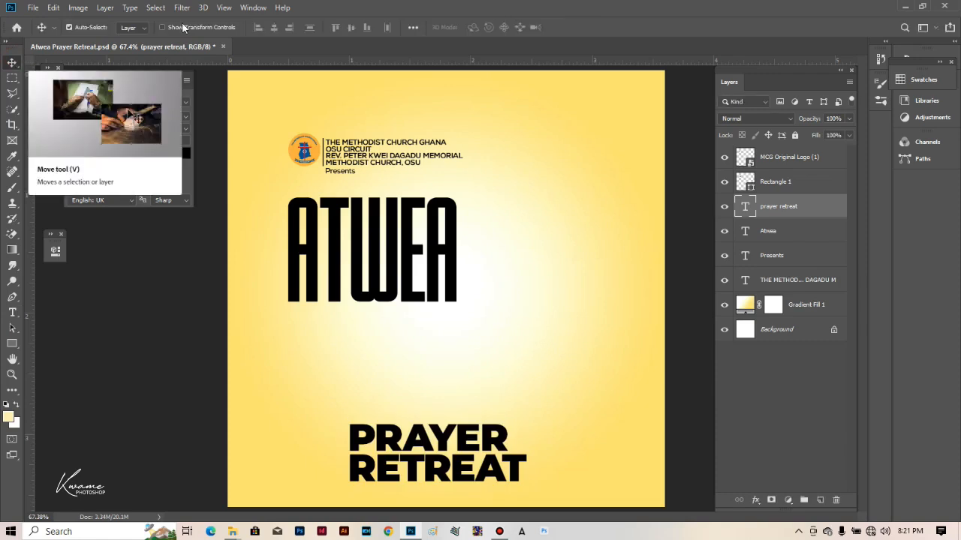
pyautogui.moveTo(354, 435); pyautogui.dragTo(293, 319)
pyautogui.scroll(-2, 321, 381)
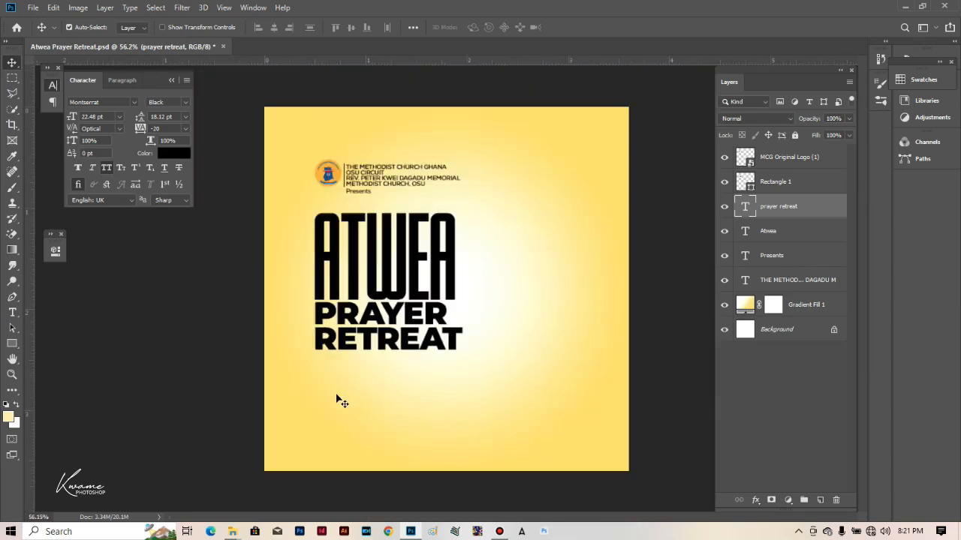
# Draw a rectangle about 390 px wide and 85 px high just below "RETREAT", starting at the text's left edge
pyautogui.click(12, 343)
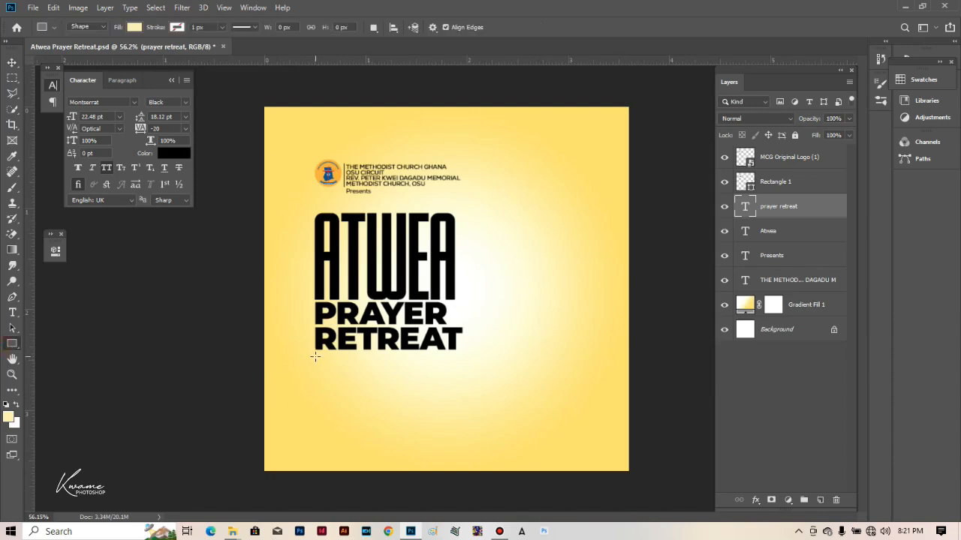
pyautogui.moveTo(315, 357); pyautogui.dragTo(437, 382)
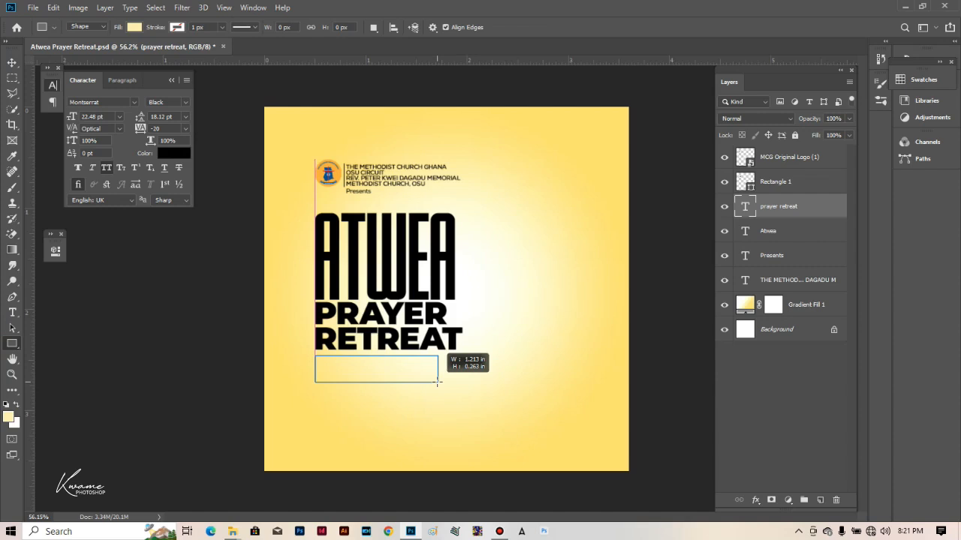
pyautogui.moveTo(438, 382); pyautogui.dragTo(447, 384)
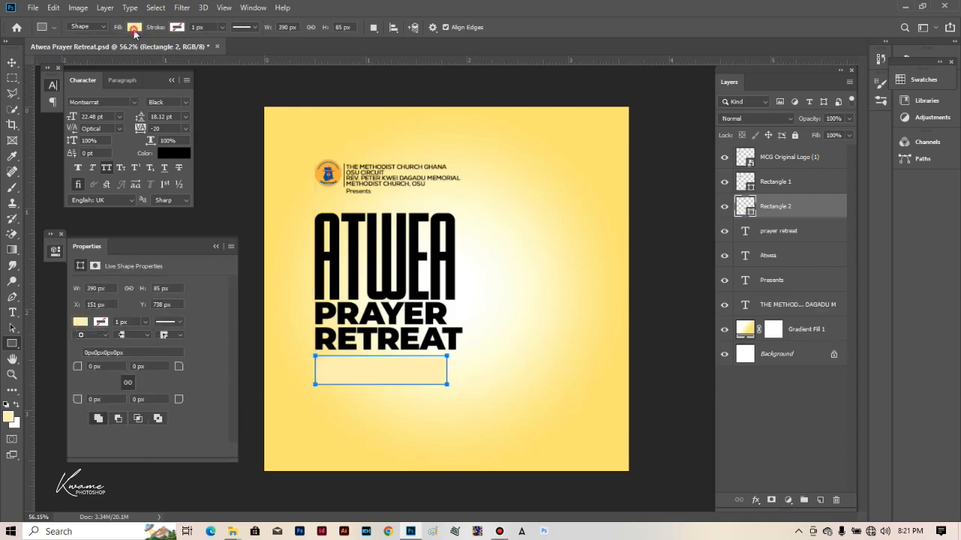
# Fill the rectangle below "RETREAT" with dark blue and collapse its shape properties
pyautogui.click(135, 28)
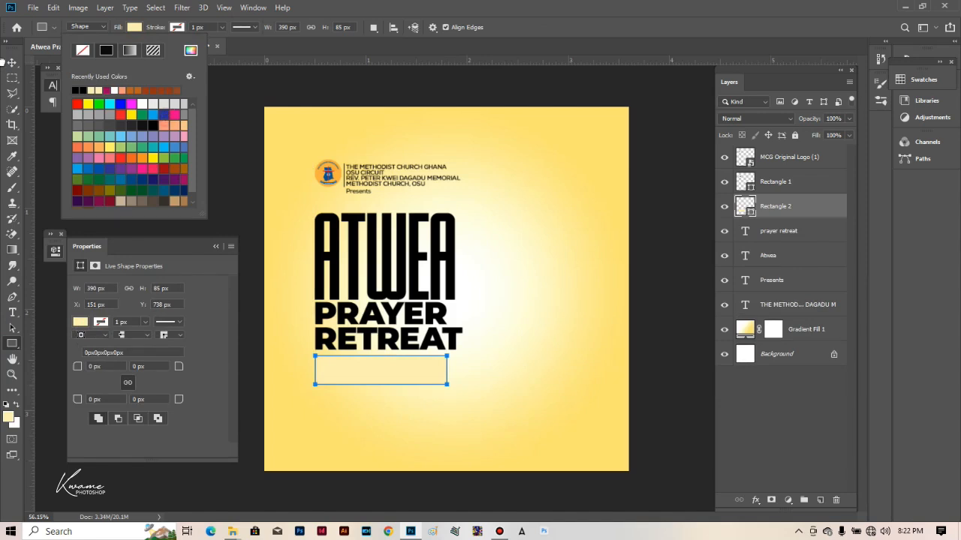
pyautogui.click(164, 114)
pyautogui.press('v')
pyautogui.click(216, 246)
pyautogui.scroll(5, 328, 387)
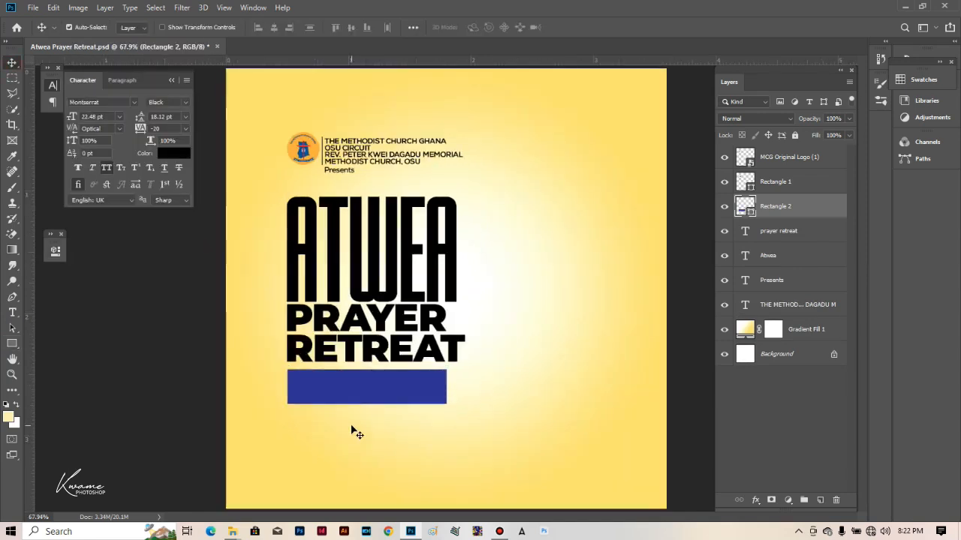
# Nudge the blue rectangle slightly up and left to line up with the "RETREAT" text's left edge
pyautogui.moveTo(326, 381); pyautogui.dragTo(328, 379)
pyautogui.press('Up')
pyautogui.press('Up')
pyautogui.press('Left')
pyautogui.press('Left')
# Start a new text layer below the blue rectangle and set its font to Nexa-Bold
pyautogui.click(17, 313)
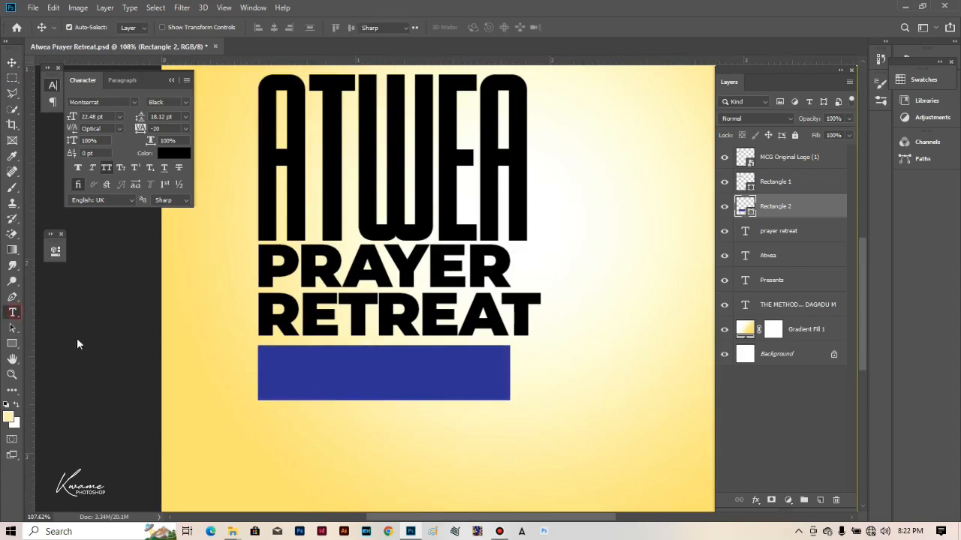
pyautogui.click(281, 439)
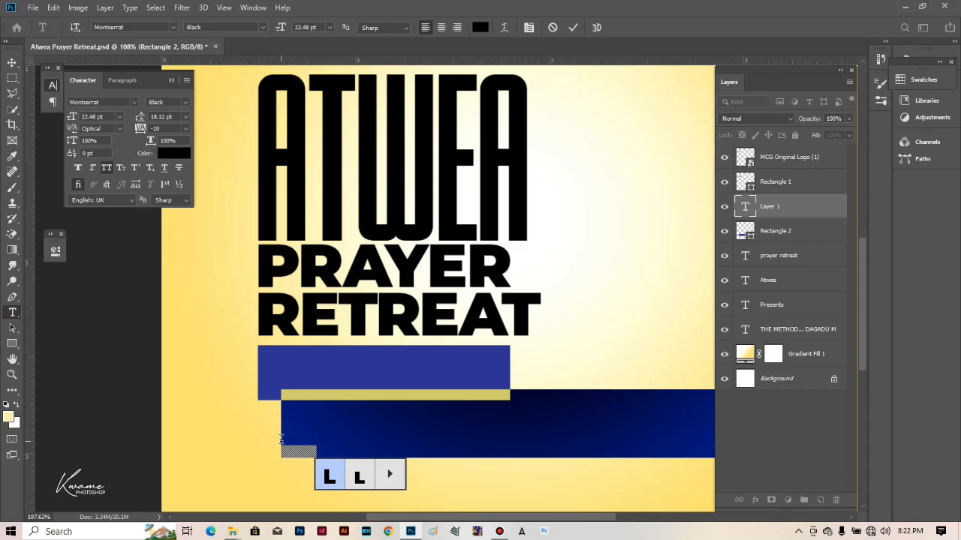
pyautogui.click(174, 28)
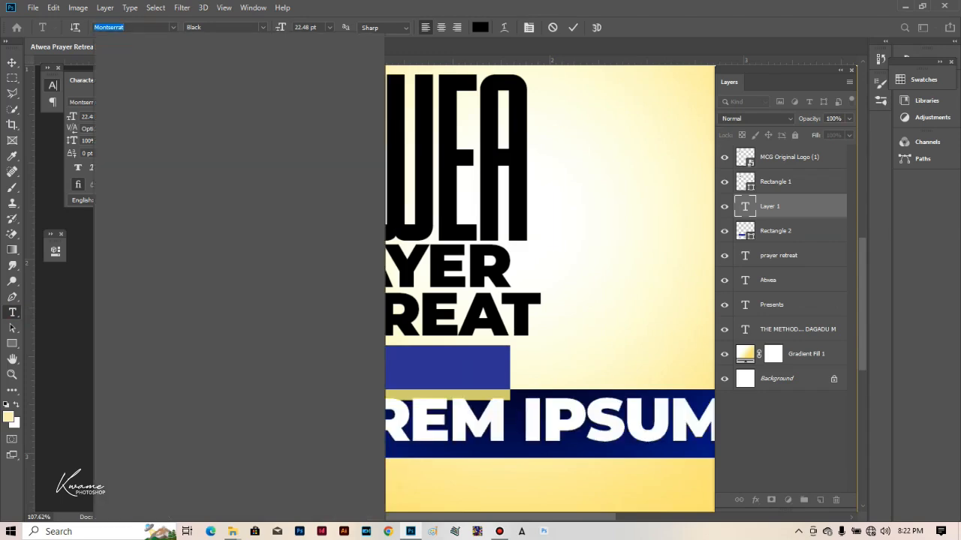
pyautogui.write('nexa')
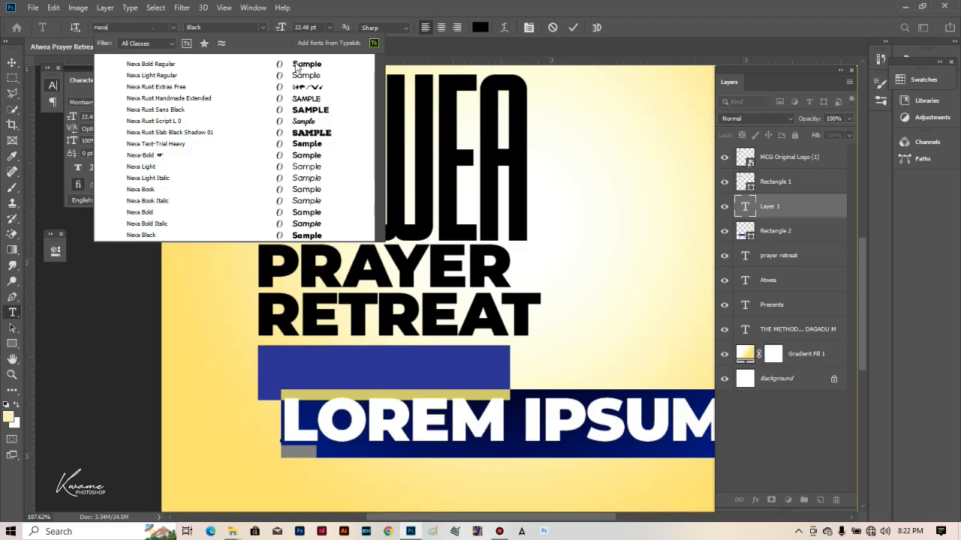
pyautogui.click(310, 155)
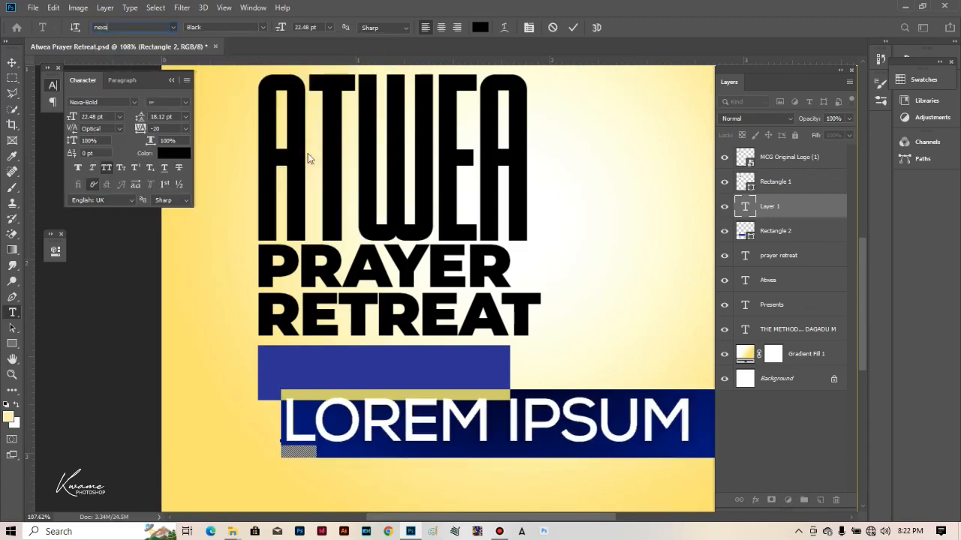
# Set the new placeholder text's size to 7.39 pt, leading to 7.26 pt and tracking to -40
pyautogui.click(83, 118)
pyautogui.write('7.39')
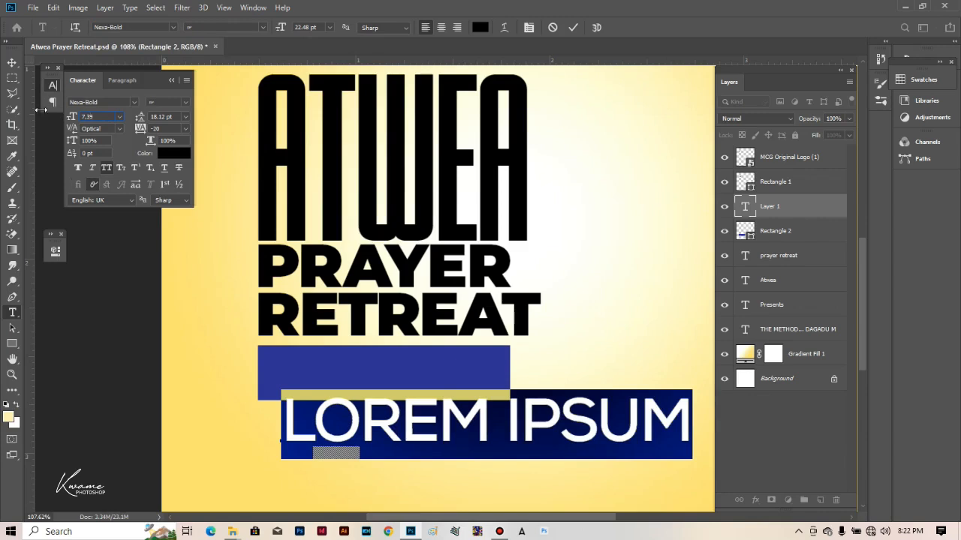
pyautogui.press('Return')
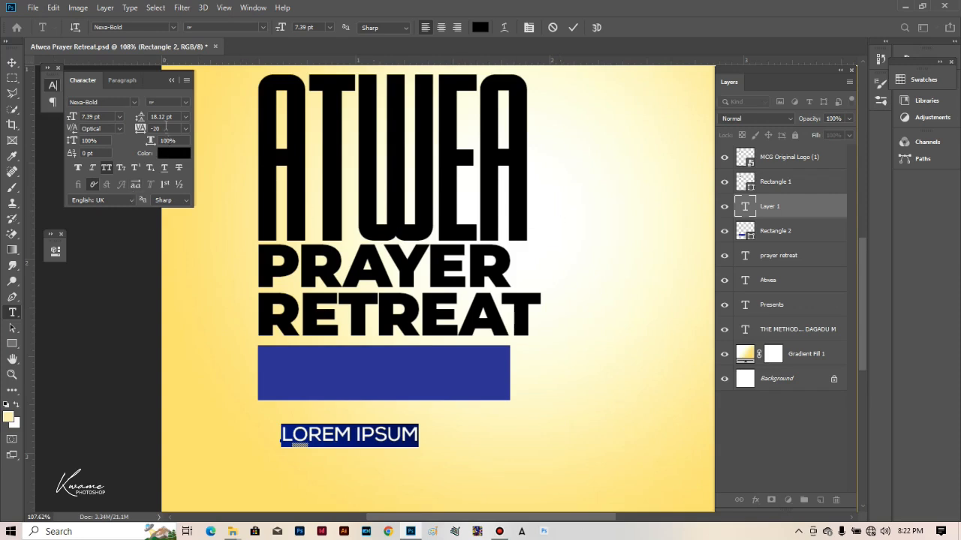
pyautogui.click(137, 118)
pyautogui.write('7')
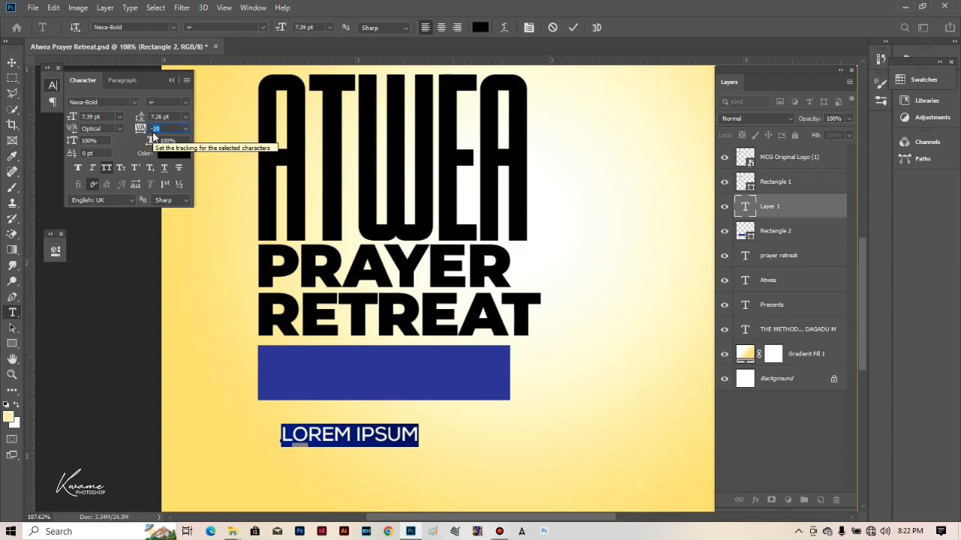
pyautogui.write('40')
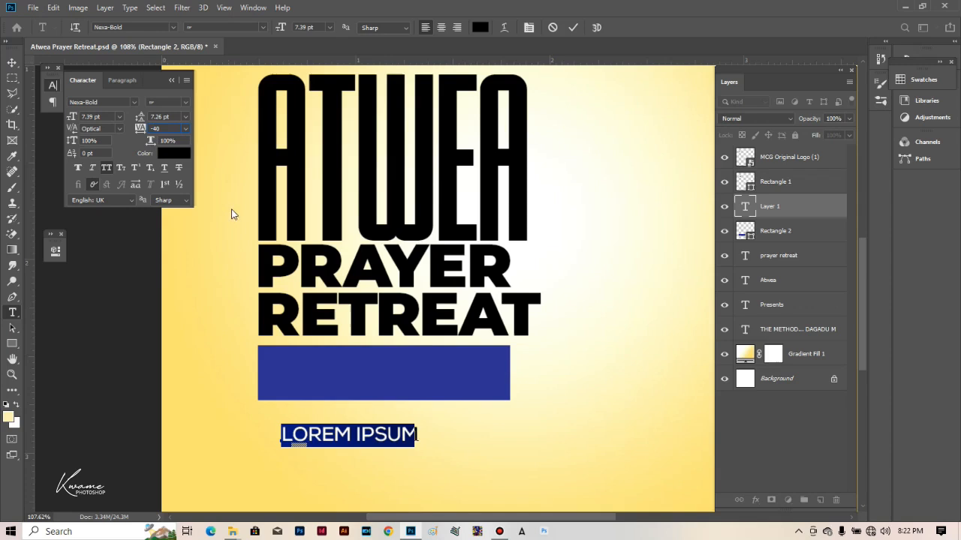
pyautogui.press('Return')
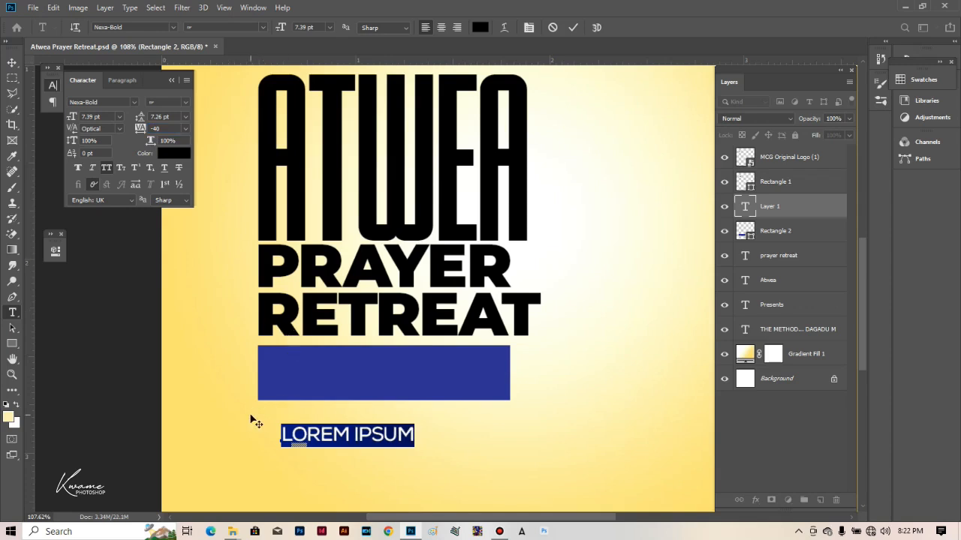
# Turn off all caps for the placeholder text, move it onto the blue rectangle and colour it white (#ffffff)
pyautogui.scroll(1, 253, 419)
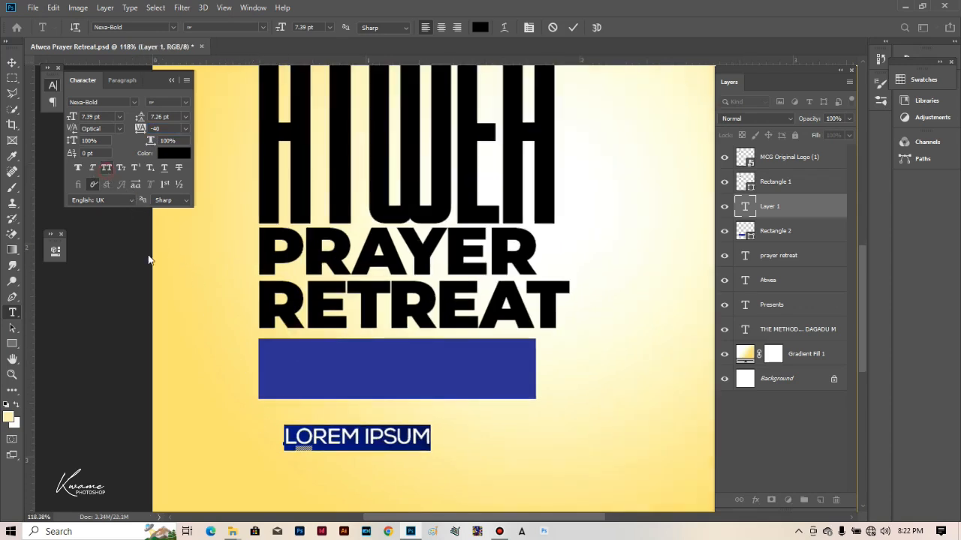
pyautogui.hotkey('shift', 'Left')
pyautogui.moveTo(310, 493); pyautogui.dragTo(295, 407)
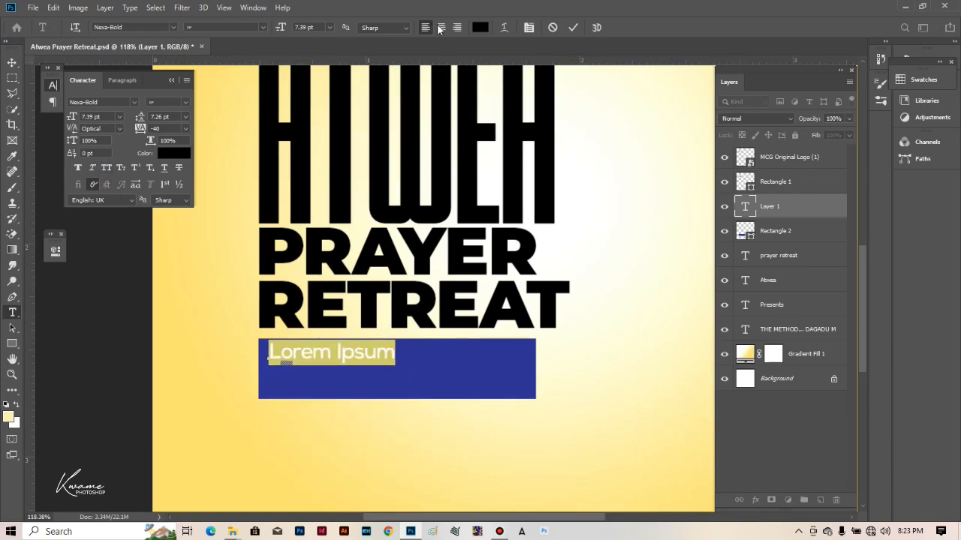
pyautogui.click(480, 27)
pyautogui.click(647, 182)
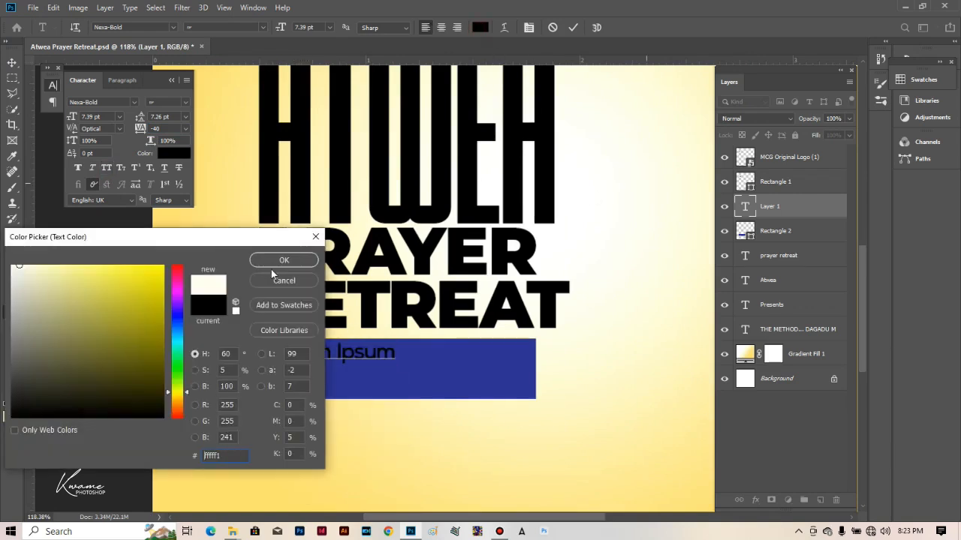
pyautogui.moveTo(41, 291); pyautogui.dragTo(9, 261)
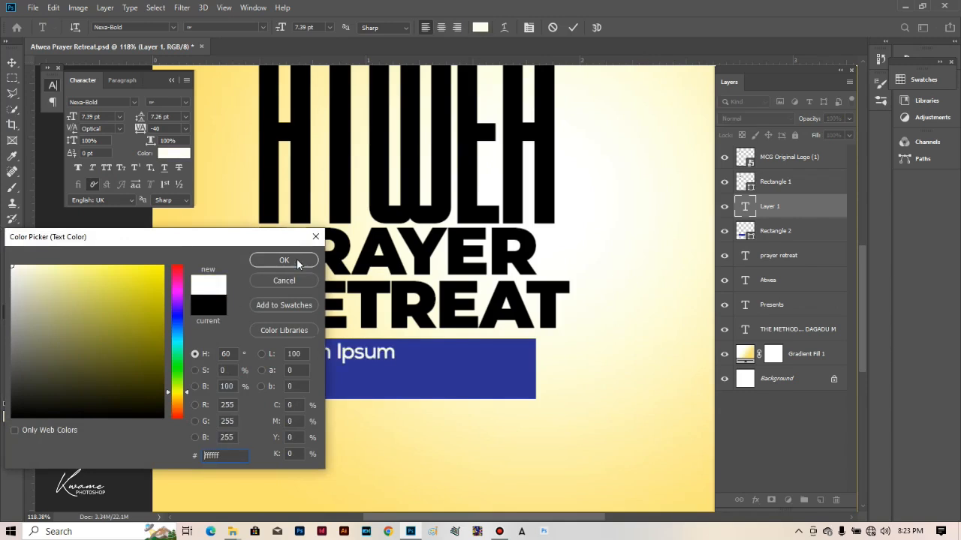
pyautogui.click(284, 260)
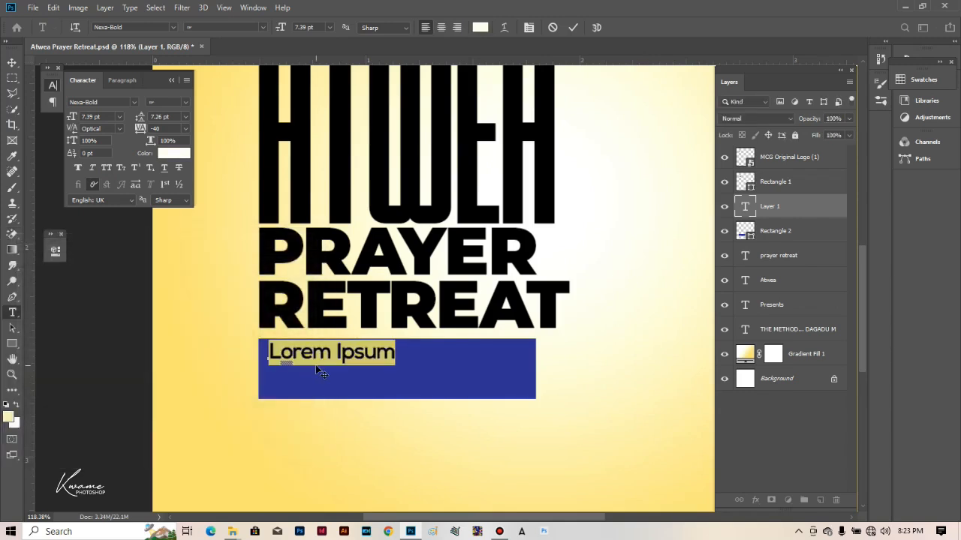
pyautogui.write('24t')
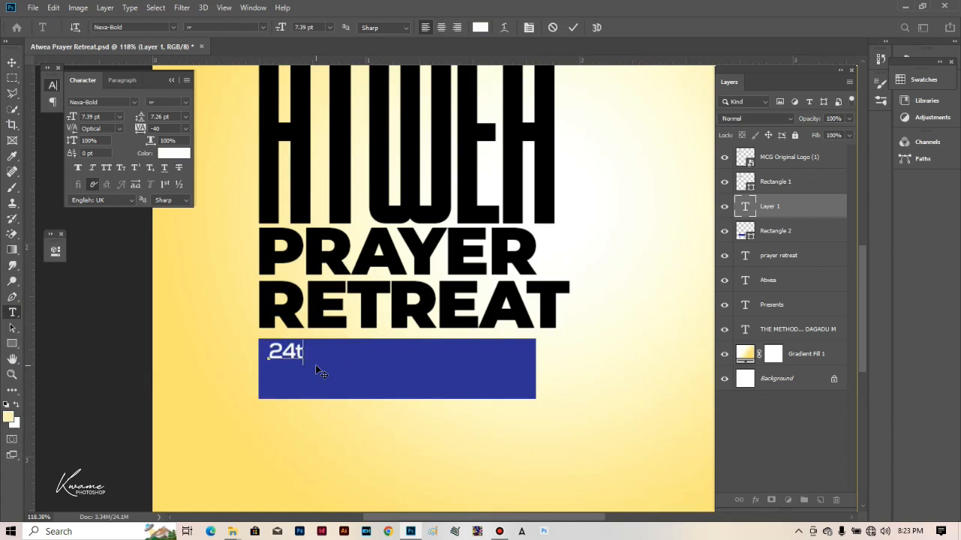
pyautogui.write('h - 28th')
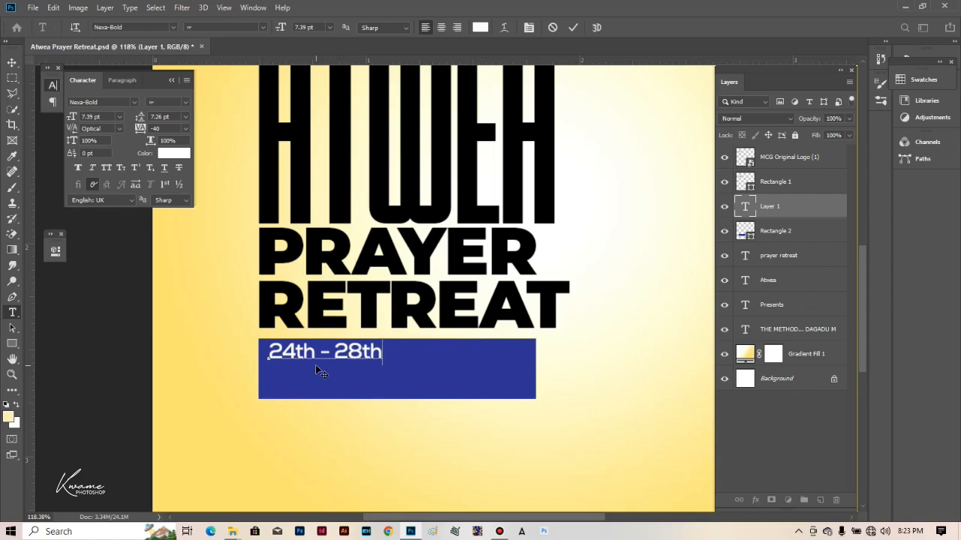
pyautogui.write(' July 2023')
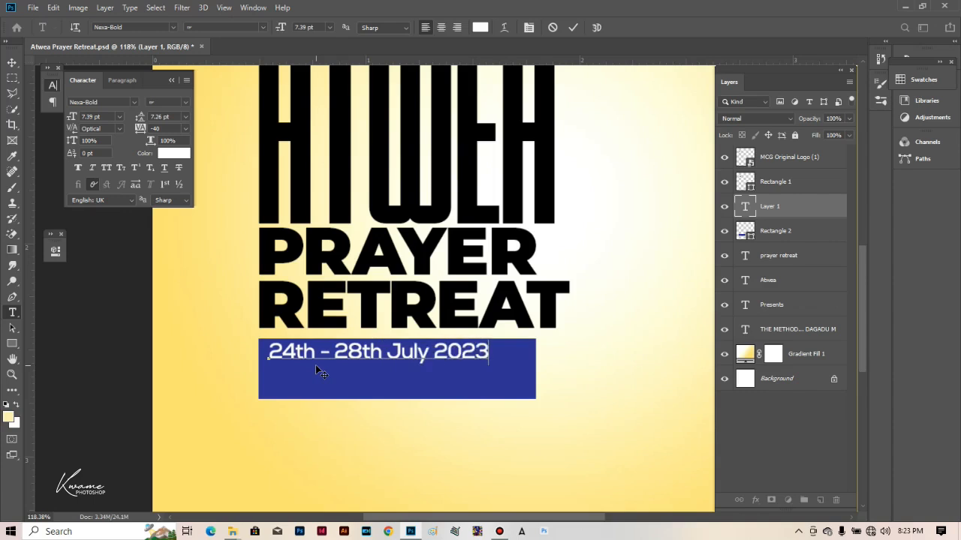
pyautogui.press('Return')
pyautogui.write('M')
pyautogui.write('At')
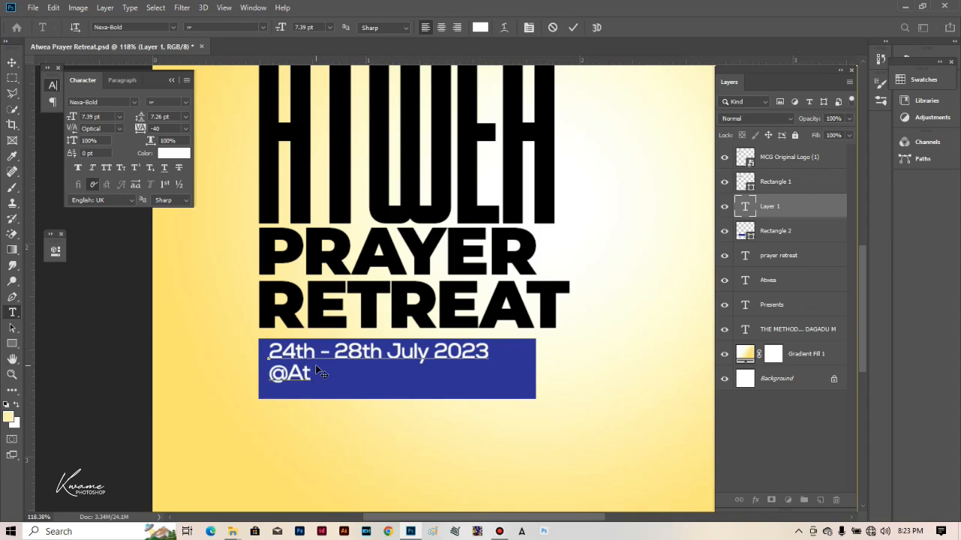
pyautogui.write('wea Mount')
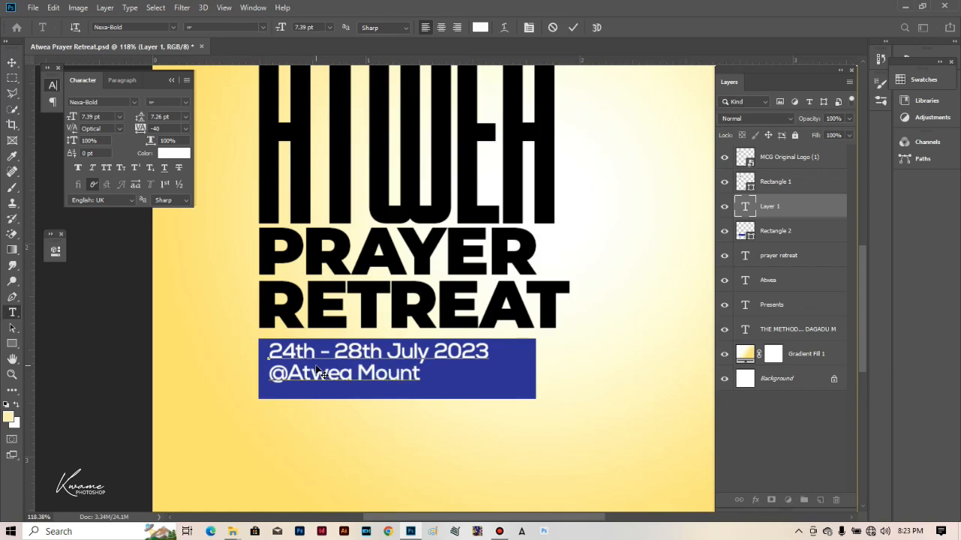
pyautogui.write('ains')
pyautogui.click(12, 62)
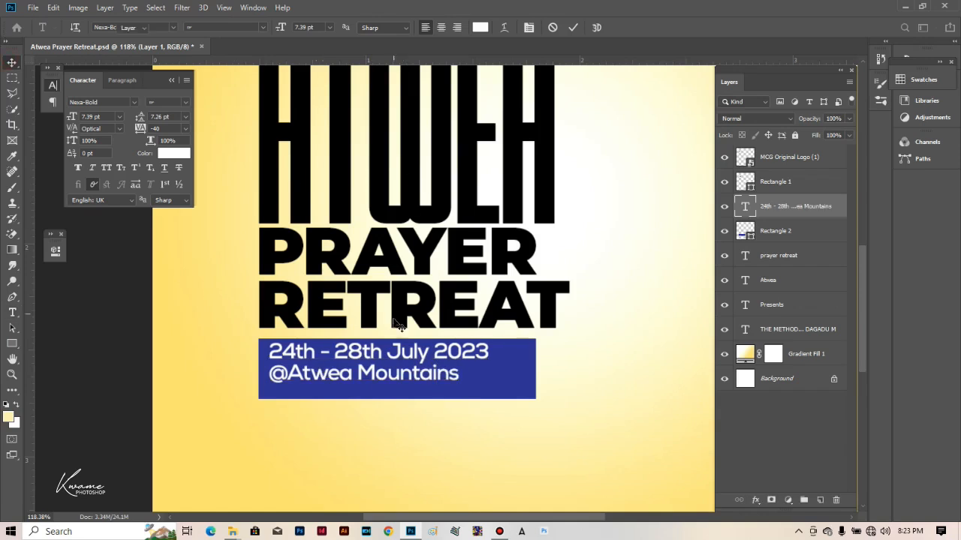
# Nudge the date and venue text slightly down inside the blue rectangle
pyautogui.press('Down')
pyautogui.press('Down')
pyautogui.press('Down')
pyautogui.press('Down')
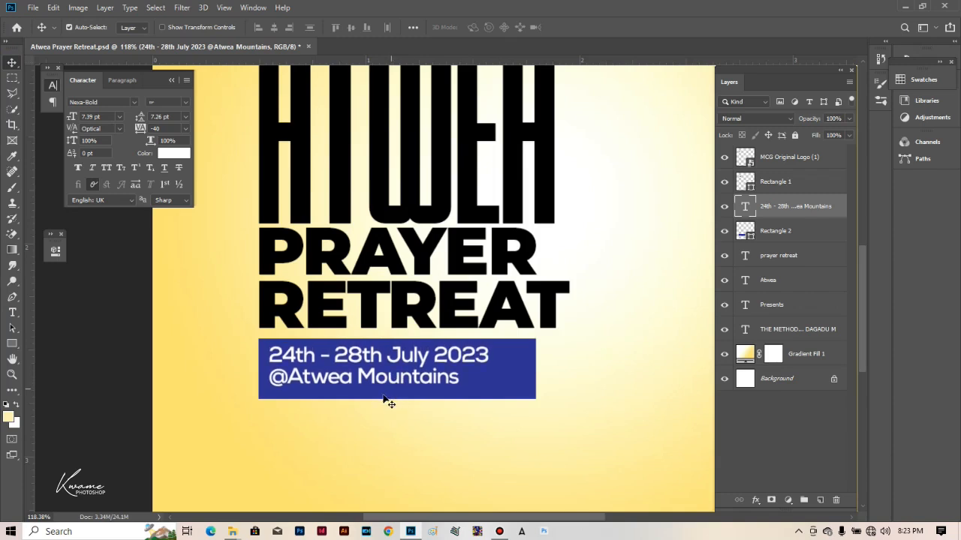
# Shorten the blue rectangle slightly from its bottom edge to fit the two text lines
pyautogui.click(400, 360)
pyautogui.hotkey('ctrl', 't')
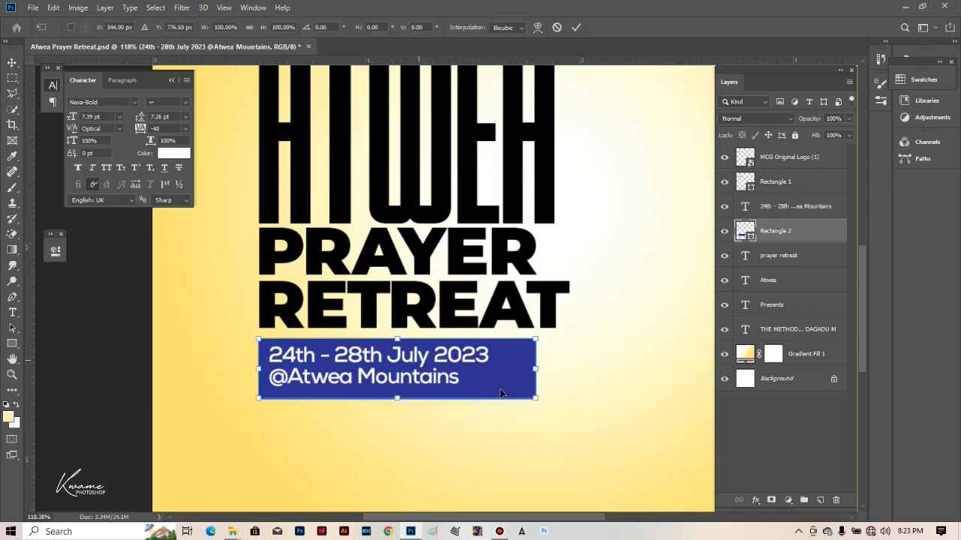
pyautogui.moveTo(396, 399); pyautogui.dragTo(396, 395)
pyautogui.press('Return')
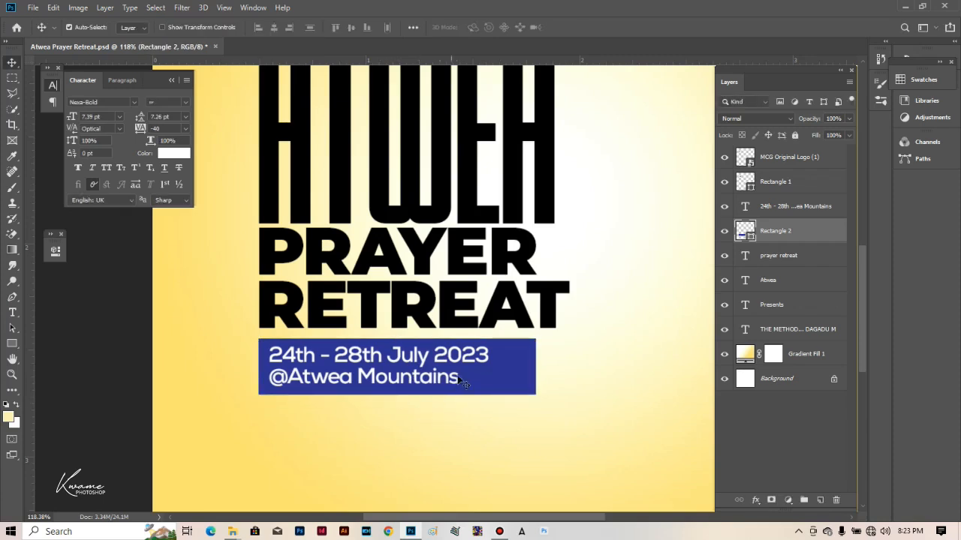
# Lock the gradient fill layer and group the blue rectangle with the "PRAYER RETREAT" text
pyautogui.click(572, 308)
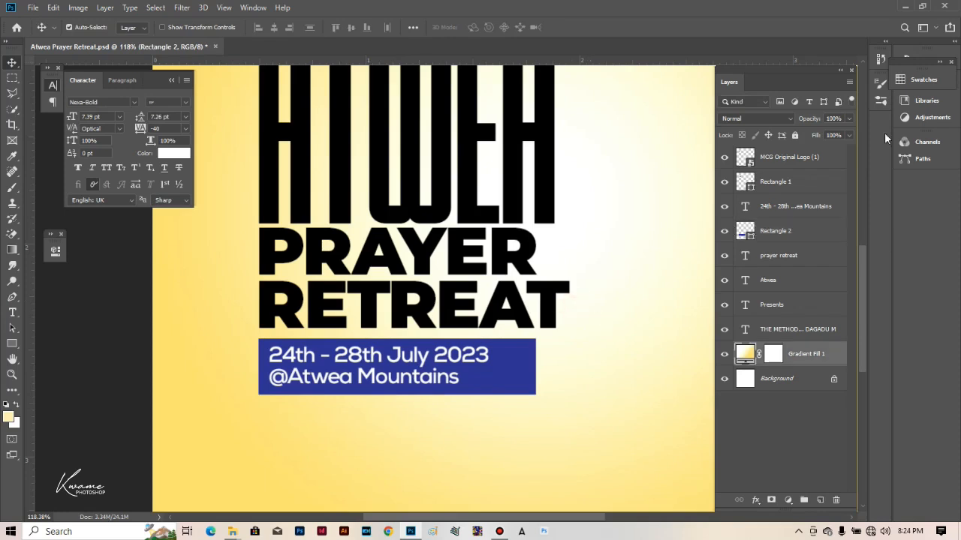
pyautogui.click(795, 135)
pyautogui.scroll(-3, 561, 294)
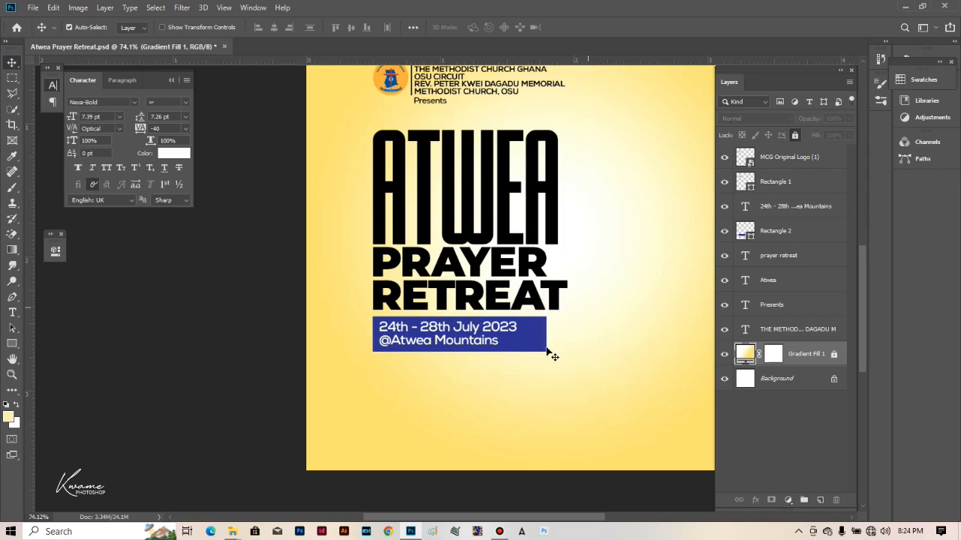
pyautogui.scroll(-2, 545, 340)
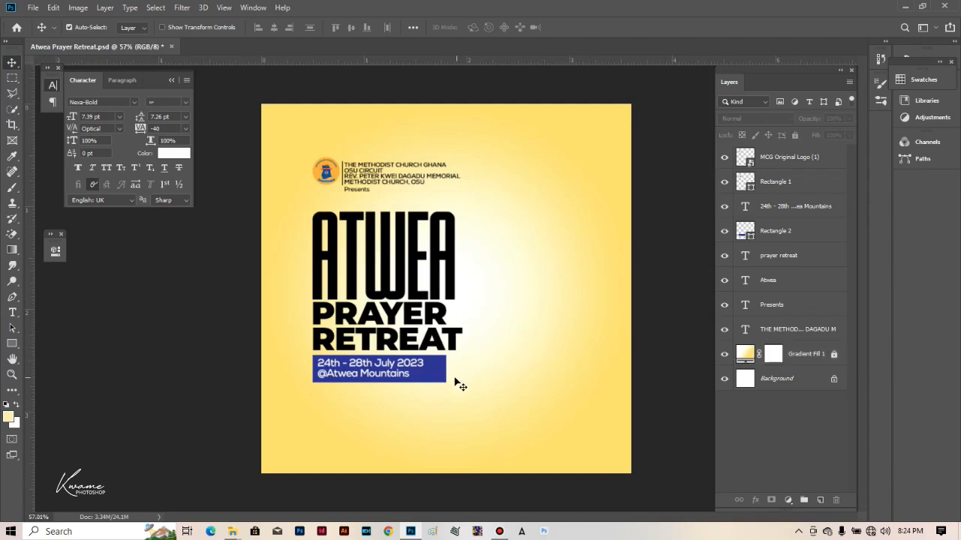
pyautogui.moveTo(463, 381); pyautogui.dragTo(444, 339)
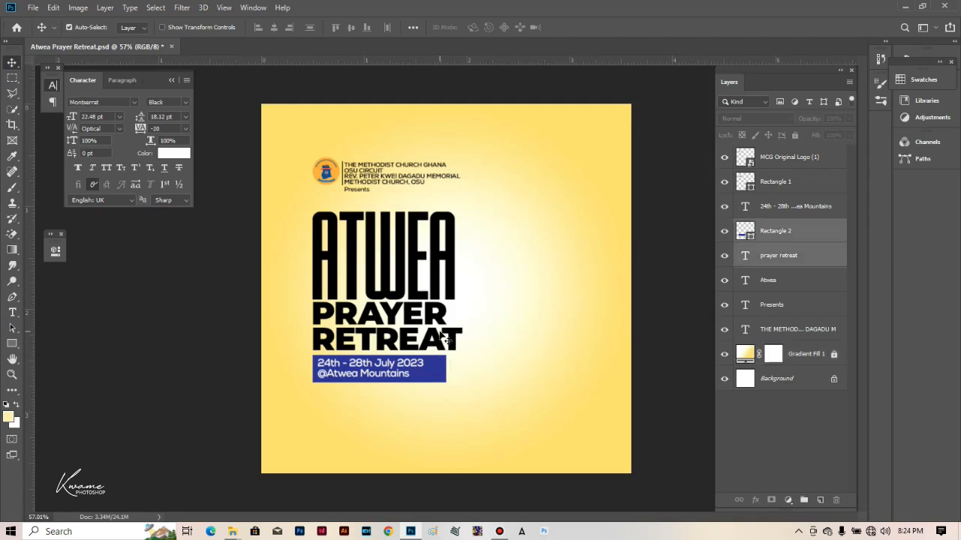
pyautogui.press('ctrl')
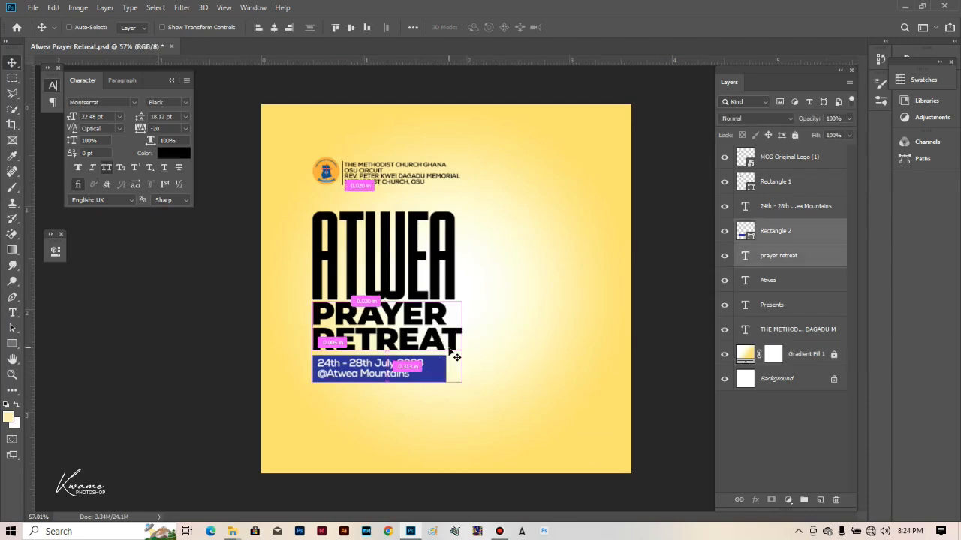
pyautogui.hotkey('ctrl', 'g')
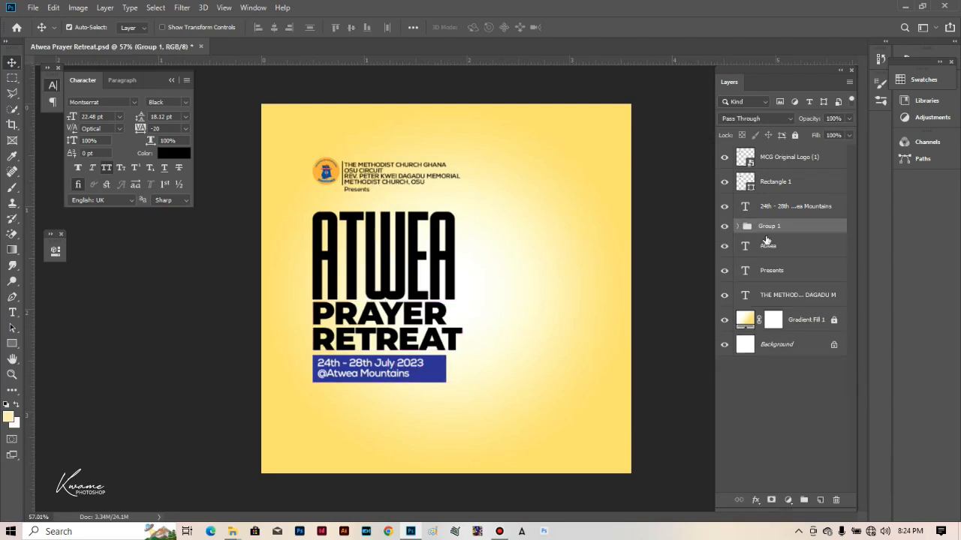
# Add a gradient overlay to the group, keeping the custom light-to-dark blue gradient
pyautogui.click(812, 231)
pyautogui.doubleClick(812, 232)
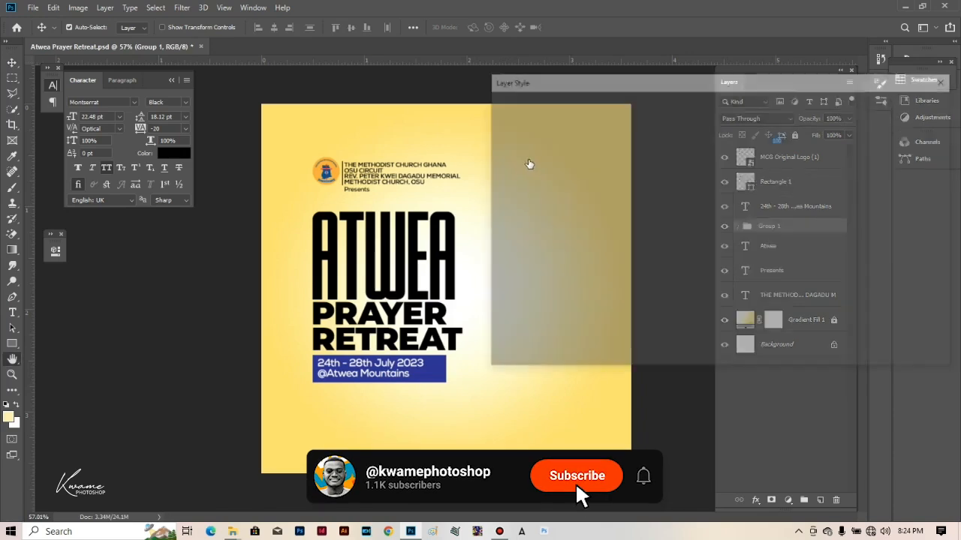
pyautogui.click(529, 259)
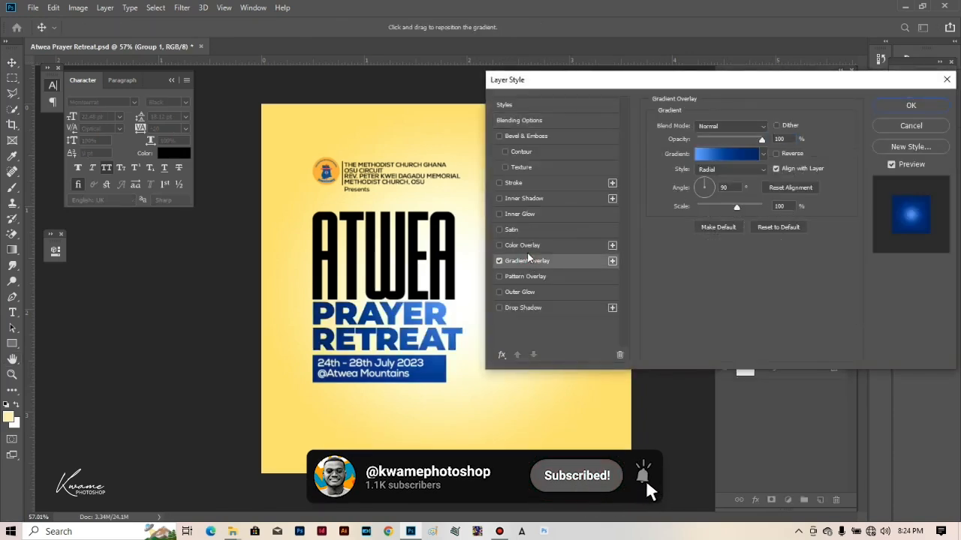
pyautogui.click(741, 154)
pyautogui.scroll(-1, 816, 142)
pyautogui.scroll(-2, 815, 142)
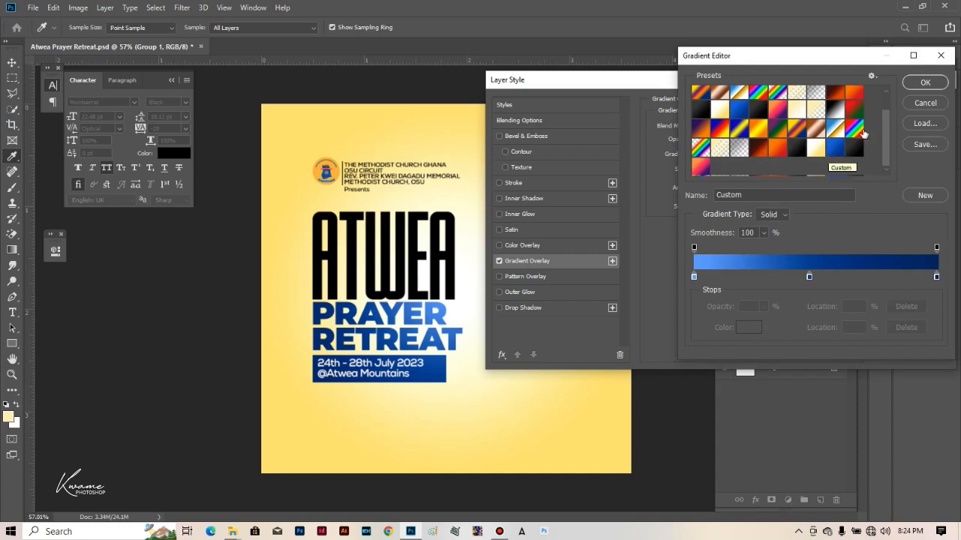
pyautogui.click(908, 83)
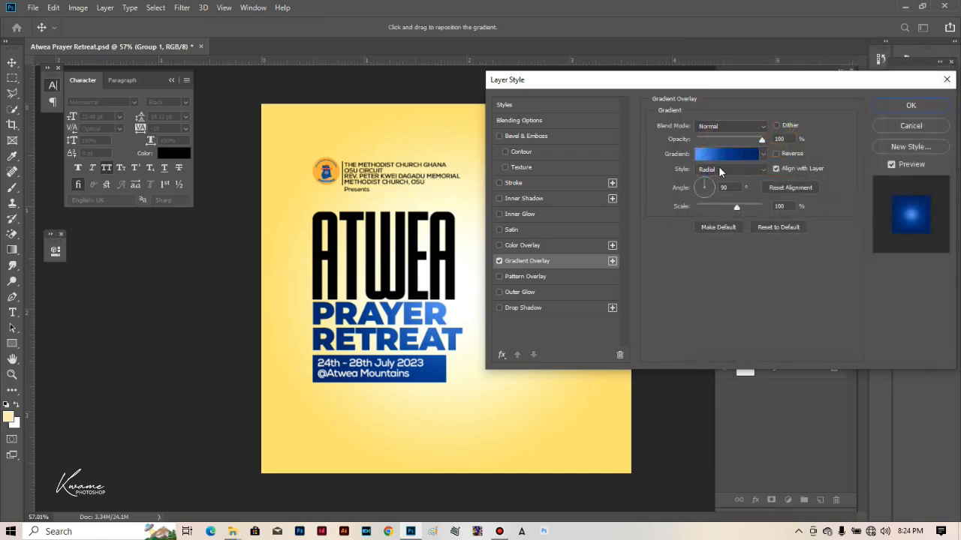
# Set the group's gradient overlay to Linear style at an angle of -119° and apply it
pyautogui.click(718, 168)
pyautogui.click(709, 180)
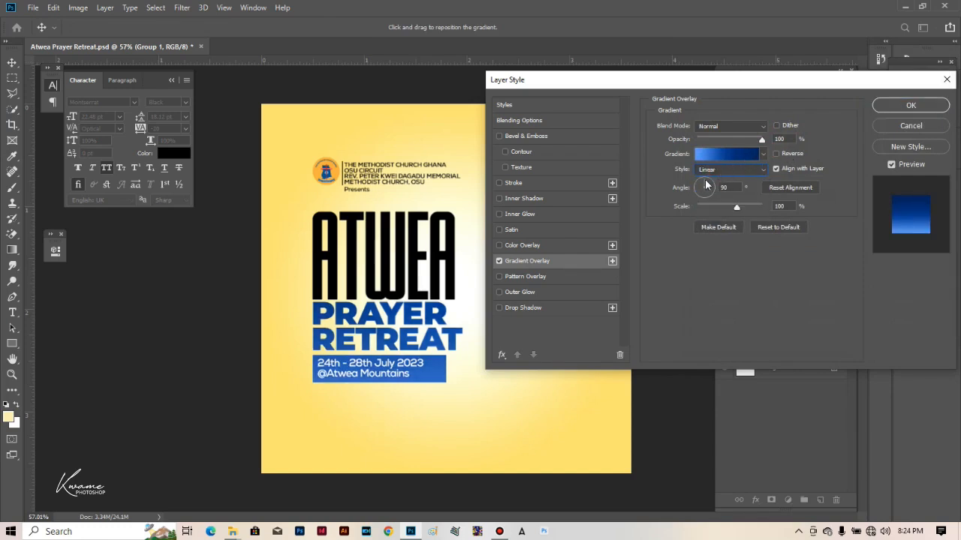
pyautogui.moveTo(712, 190); pyautogui.dragTo(698, 192)
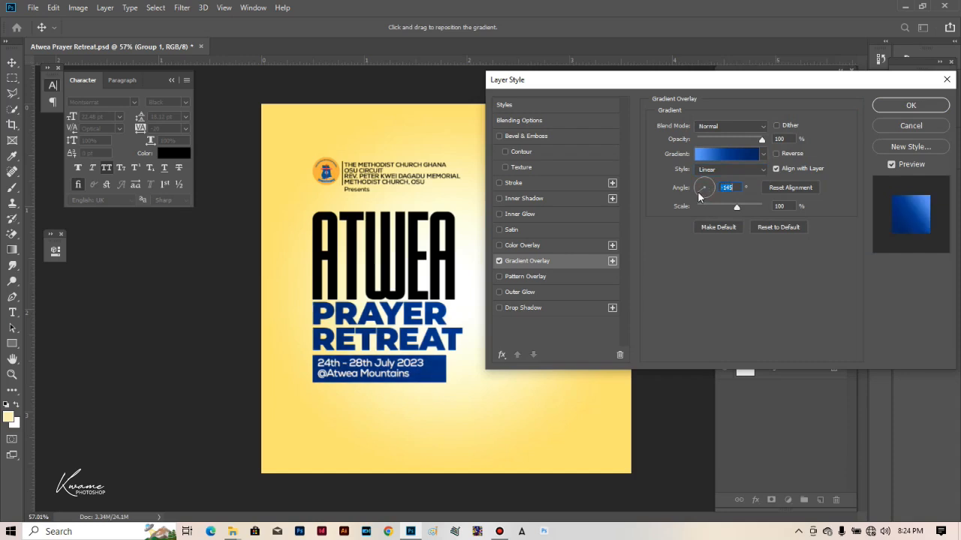
pyautogui.click(702, 198)
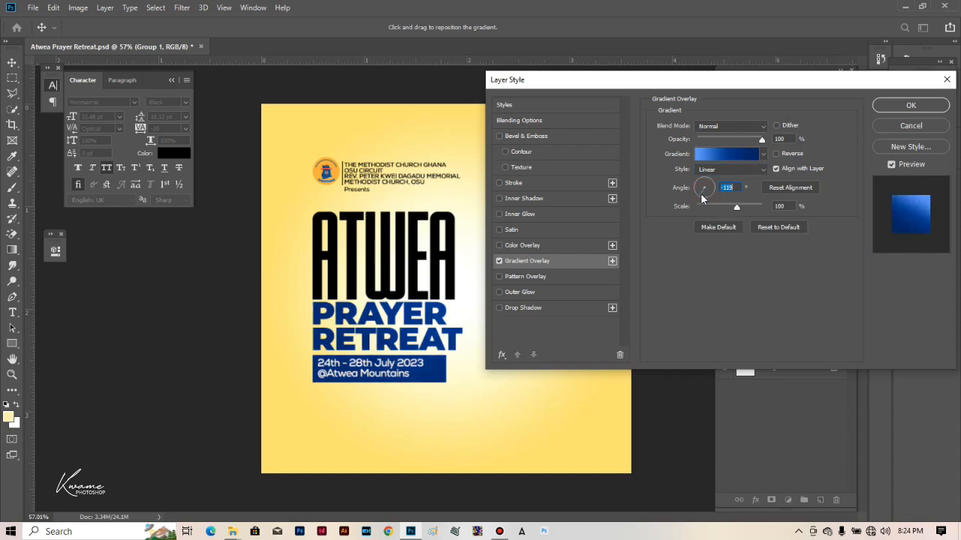
pyautogui.press('Return')
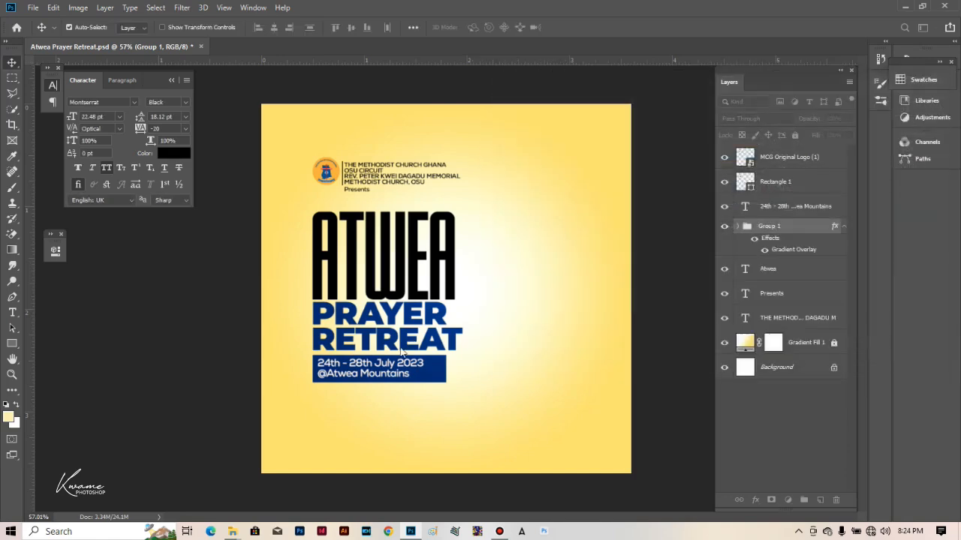
# Add a gradient overlay to the "ATWEA" title text
pyautogui.scroll(1, 361, 398)
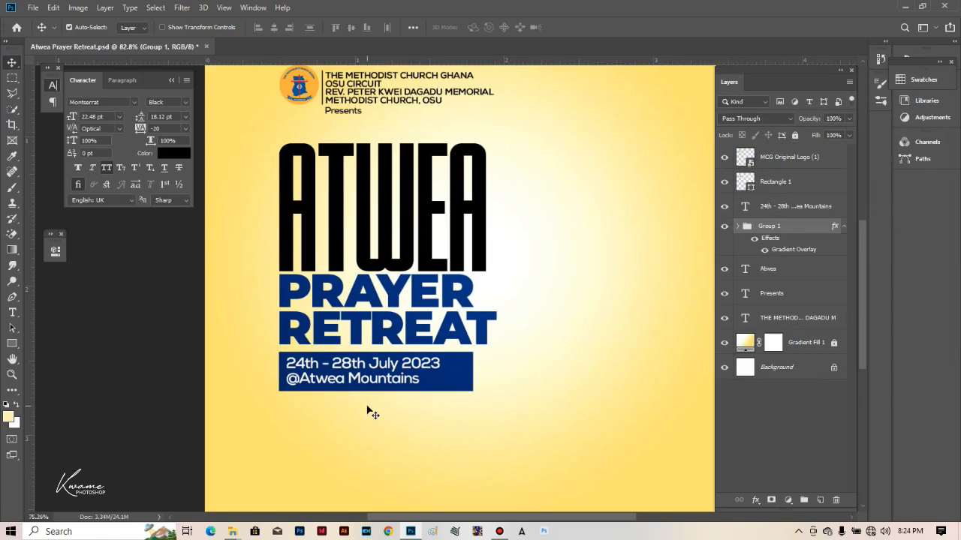
pyautogui.scroll(-3, 365, 409)
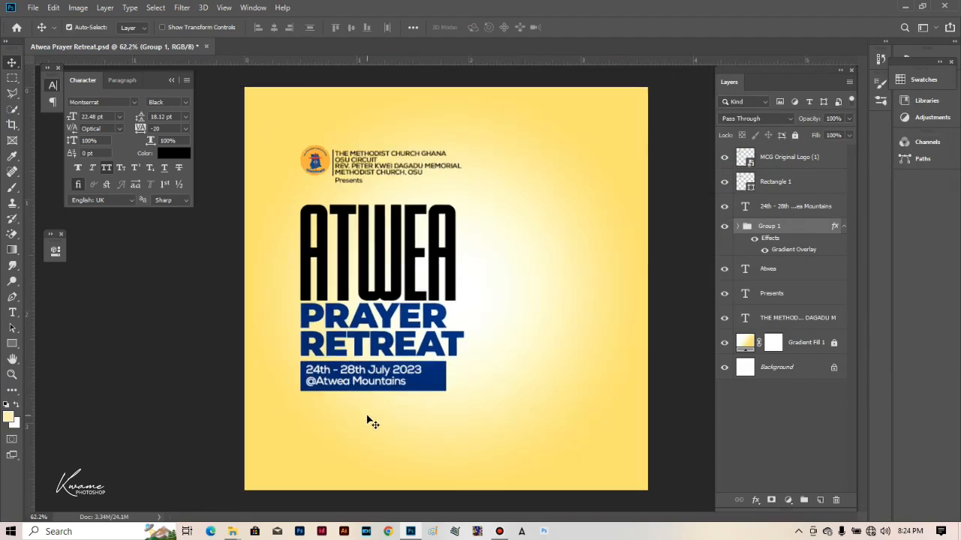
pyautogui.scroll(2, 353, 415)
pyautogui.scroll(-3, 354, 417)
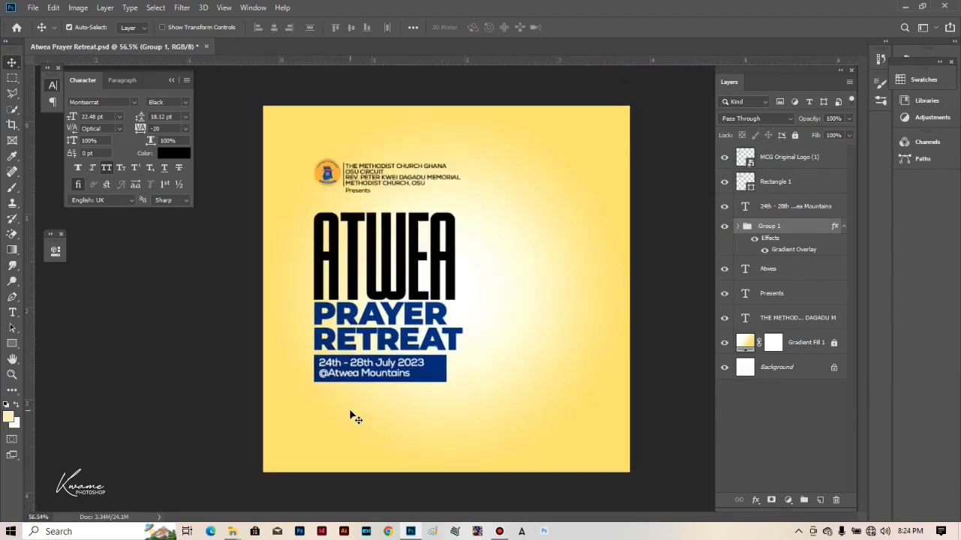
pyautogui.scroll(2, 353, 415)
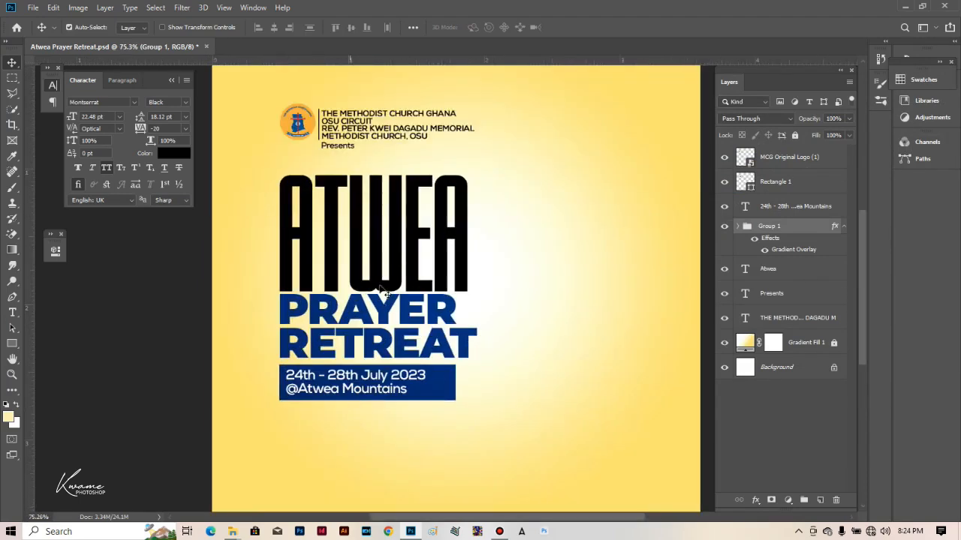
pyautogui.click(383, 240)
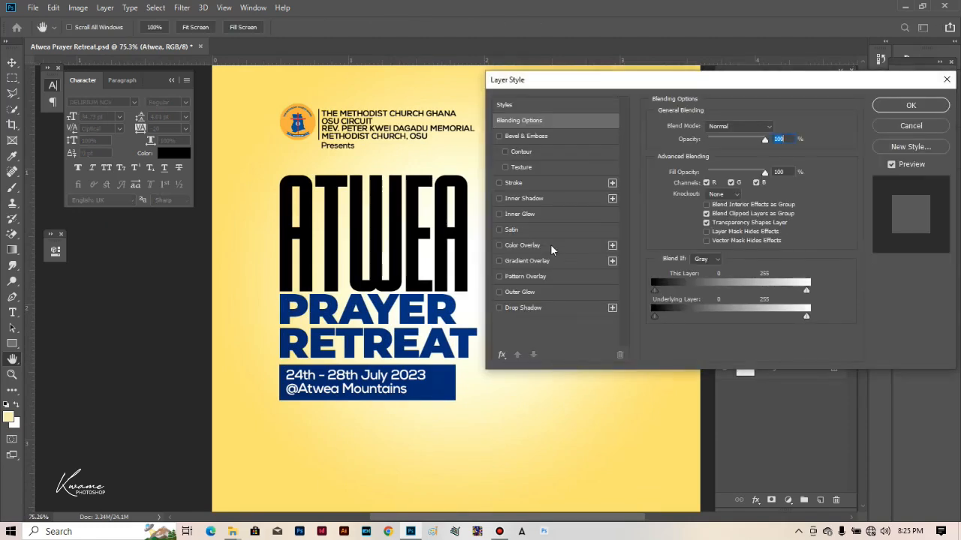
pyautogui.click(553, 264)
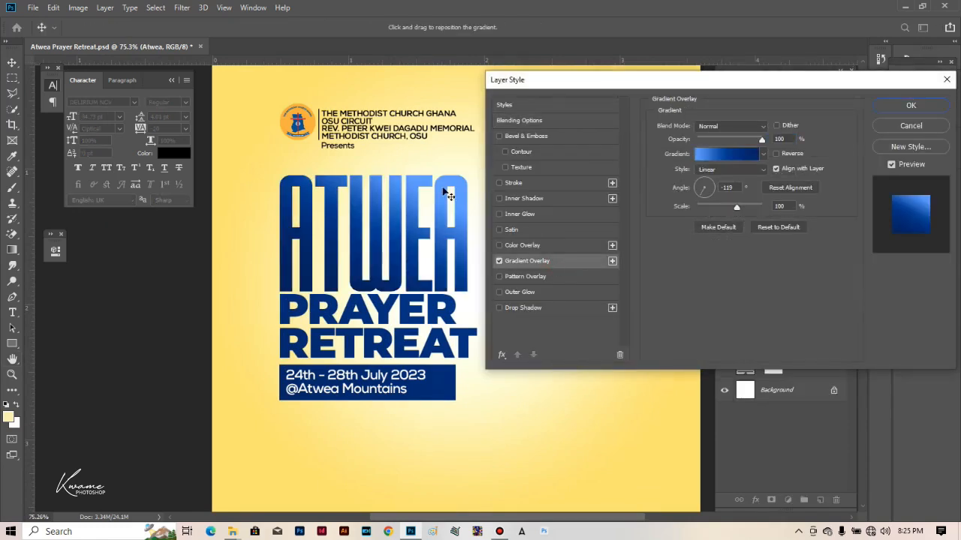
# Replace the title overlay's blue gradient with an orange-to-red preset
pyautogui.click(731, 154)
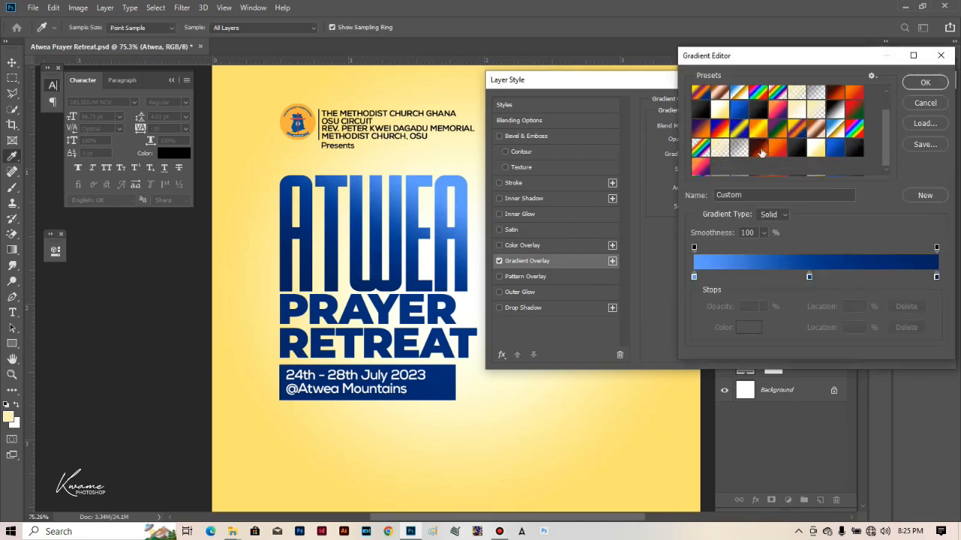
pyautogui.click(772, 151)
pyautogui.click(779, 151)
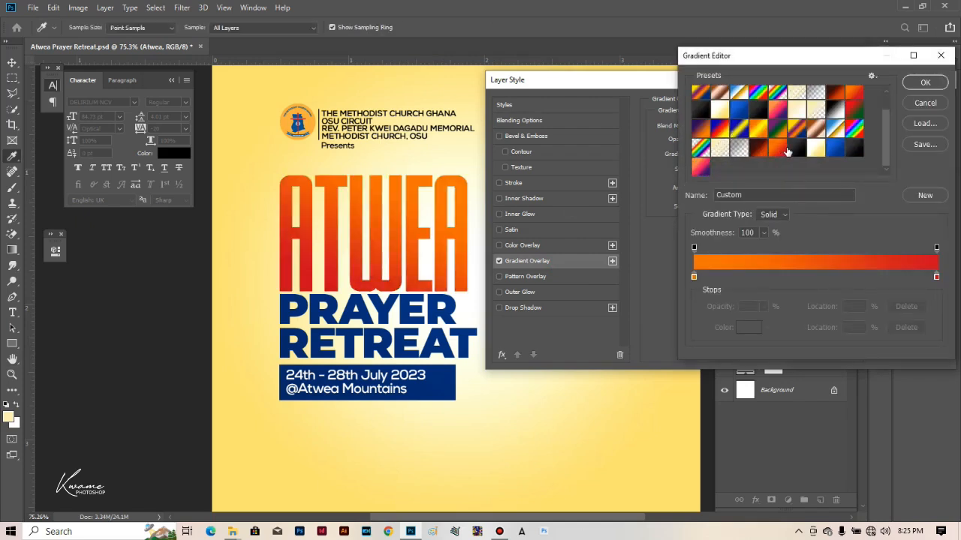
pyautogui.click(833, 93)
pyautogui.click(850, 93)
# Set the end colour stop of the title's gradient to a dark red, about #76000e
pyautogui.click(693, 277)
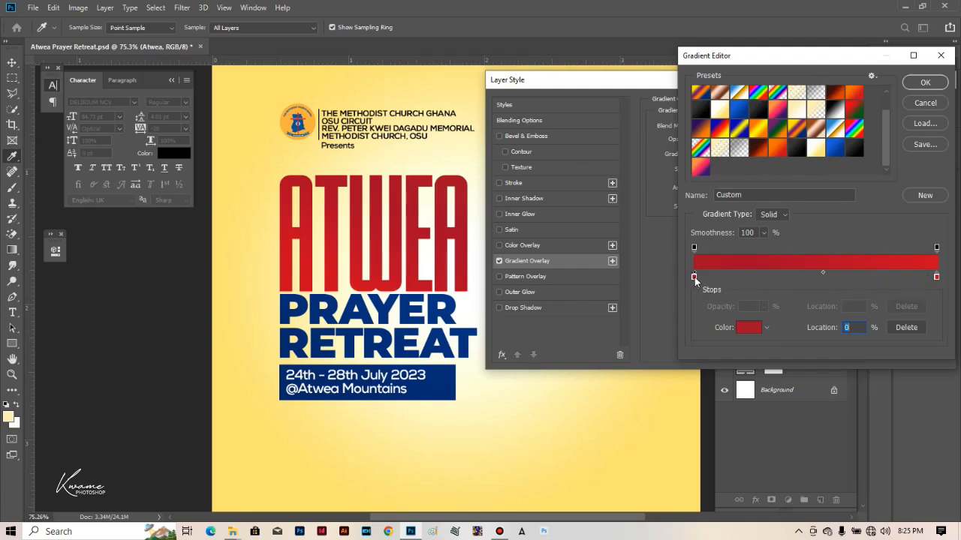
pyautogui.click(937, 277)
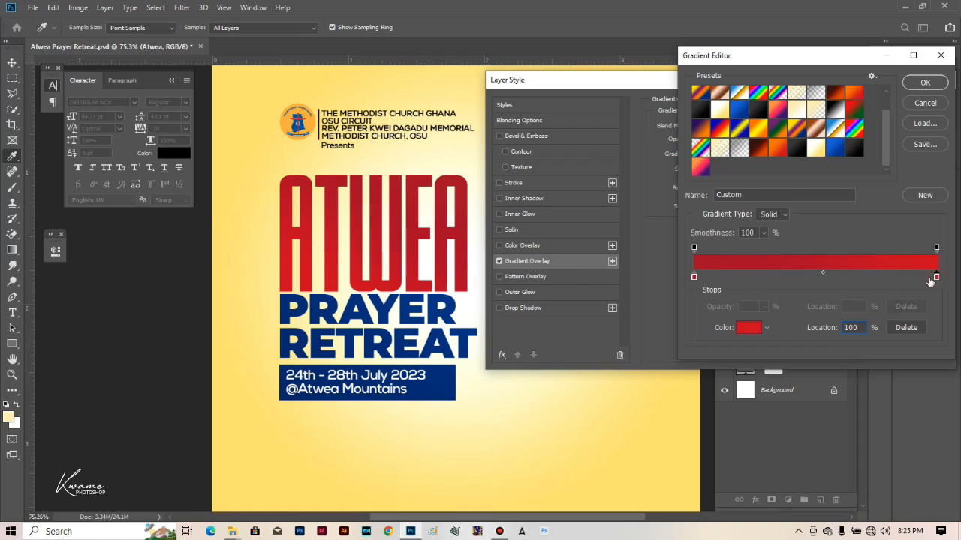
pyautogui.click(748, 327)
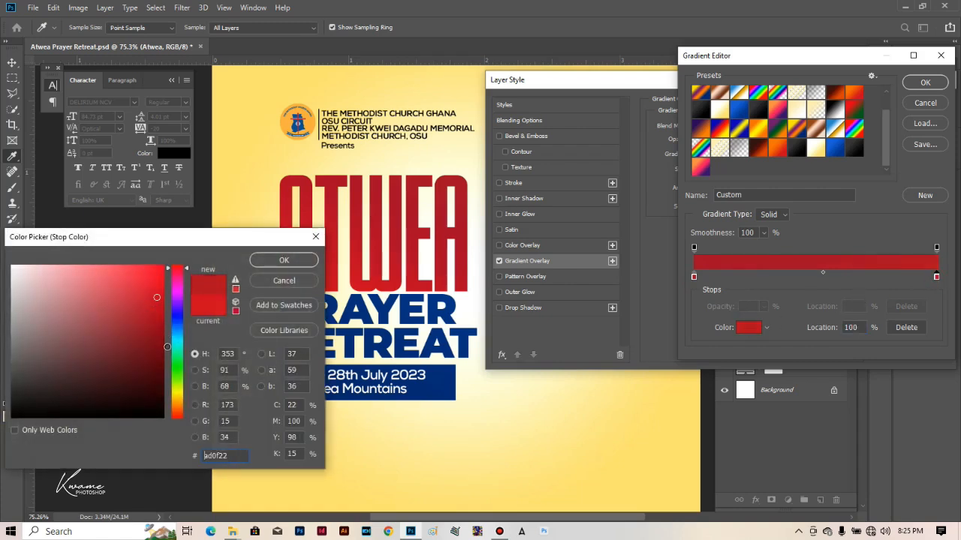
pyautogui.write('76000e')
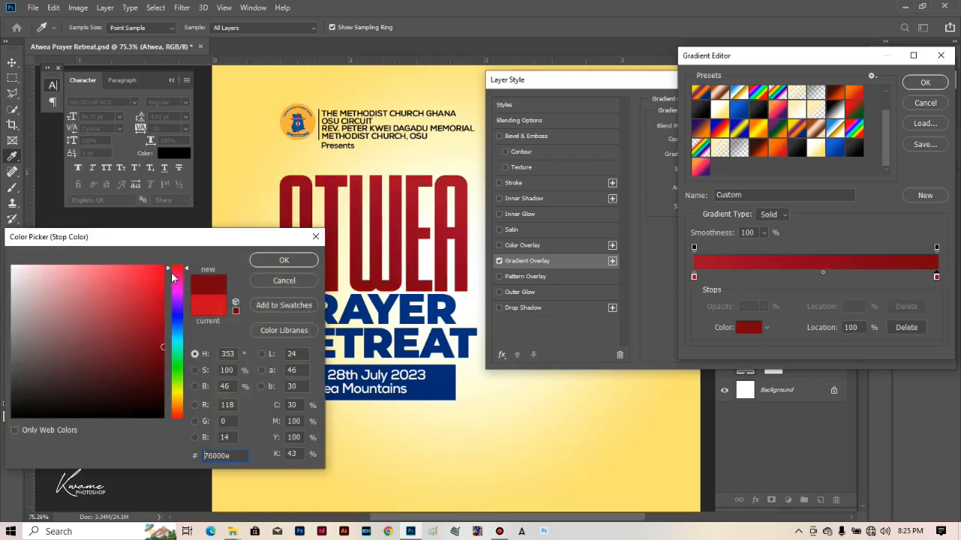
pyautogui.click(173, 270)
pyautogui.press('Return')
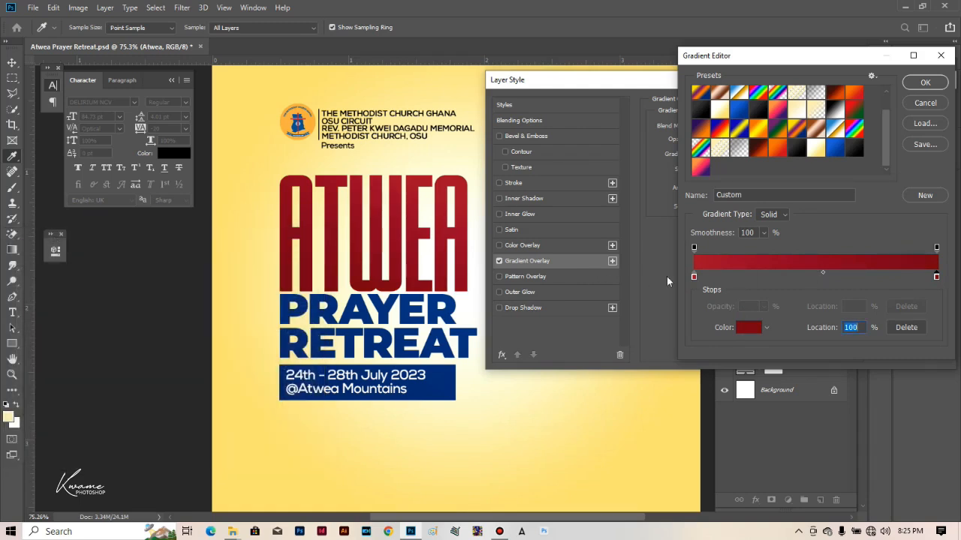
# Set the gradient's start colour stop to bright red and apply the overlay to the "ATWEA" title
pyautogui.click(693, 277)
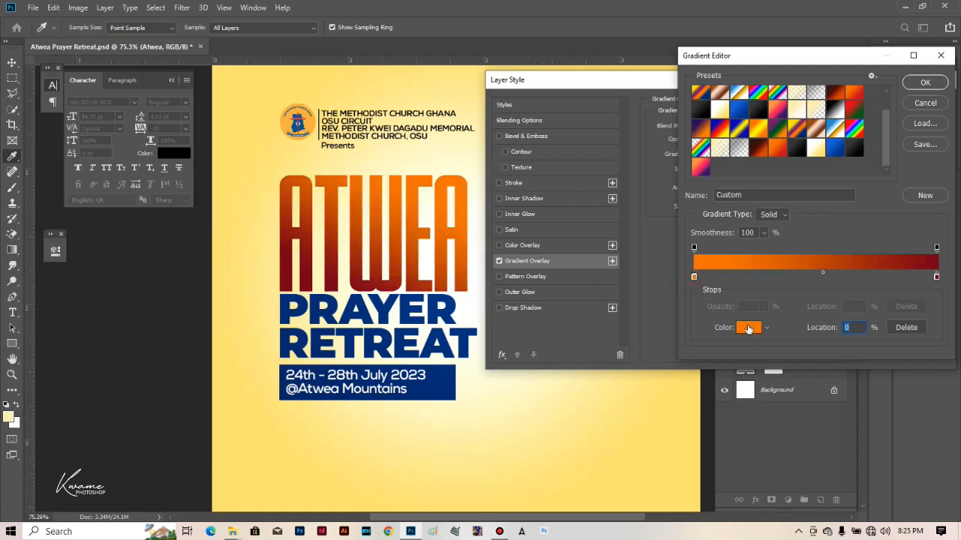
pyautogui.click(748, 327)
pyautogui.moveTo(182, 280)
pyautogui.mouseDown()
pyautogui.moveTo(178, 265)
pyautogui.moveTo(149, 289)
pyautogui.moveTo(161, 282)
pyautogui.mouseUp()
pyautogui.click(147, 291)
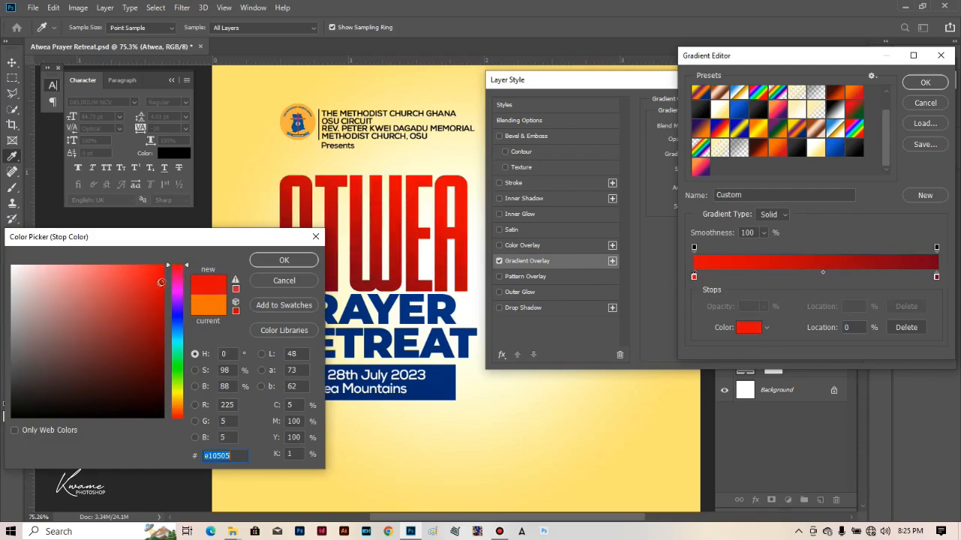
pyautogui.press('Return')
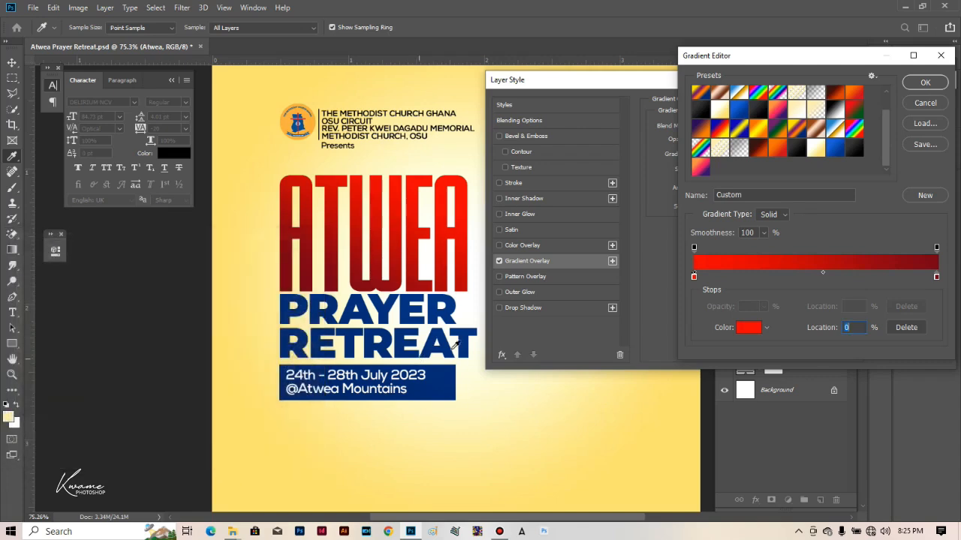
pyautogui.press('Return')
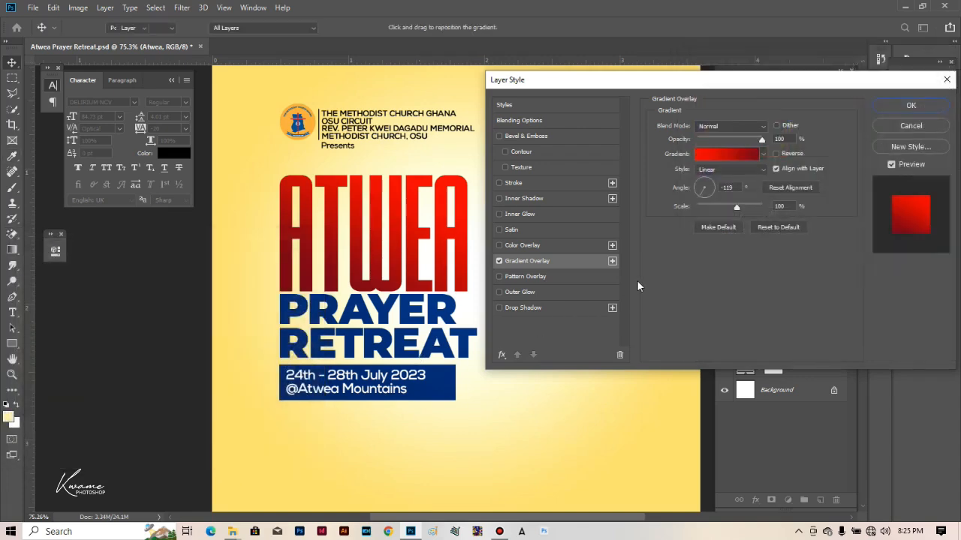
pyautogui.press('Return')
# Switch to File Explorer, go to the Prayer ret folder and place the social media image into the flyer
pyautogui.scroll(-6, 458, 389)
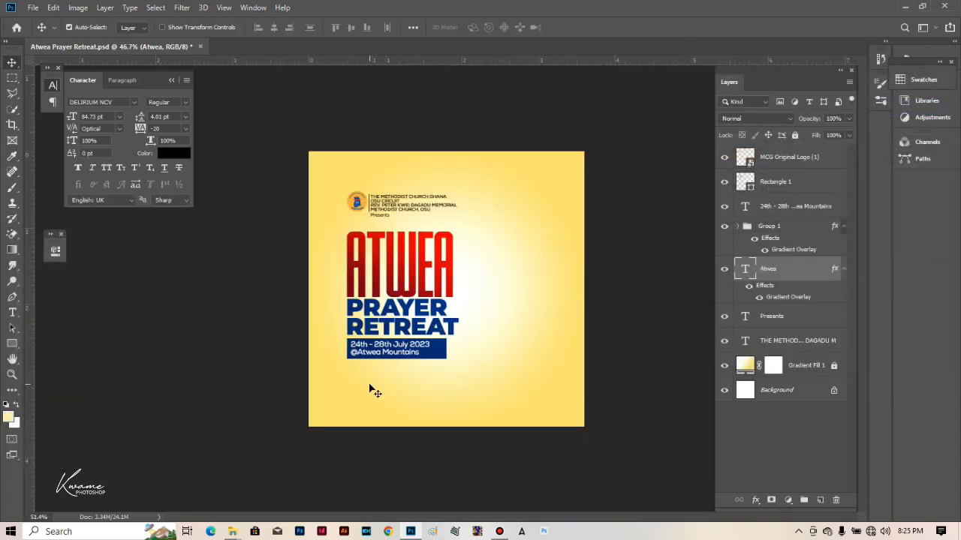
pyautogui.scroll(4, 370, 384)
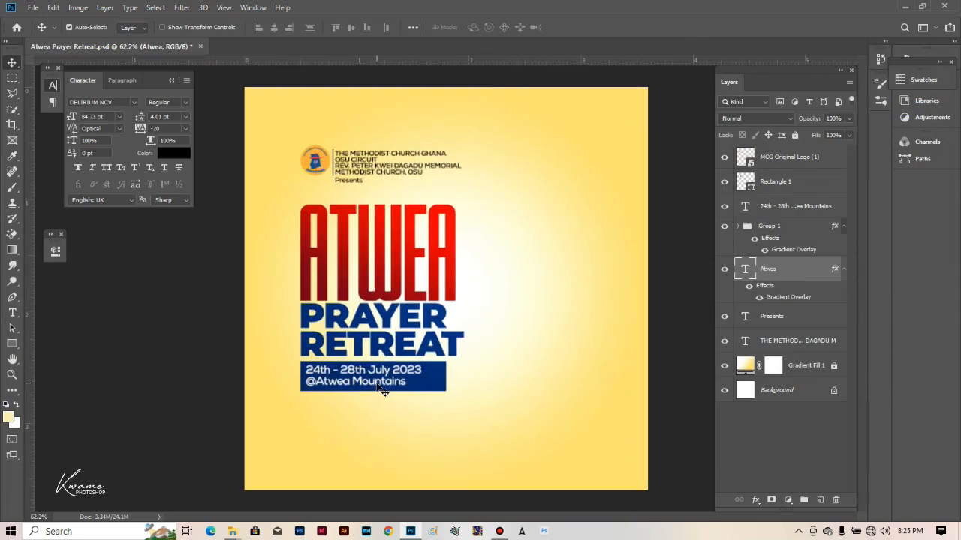
pyautogui.scroll(-1, 361, 337)
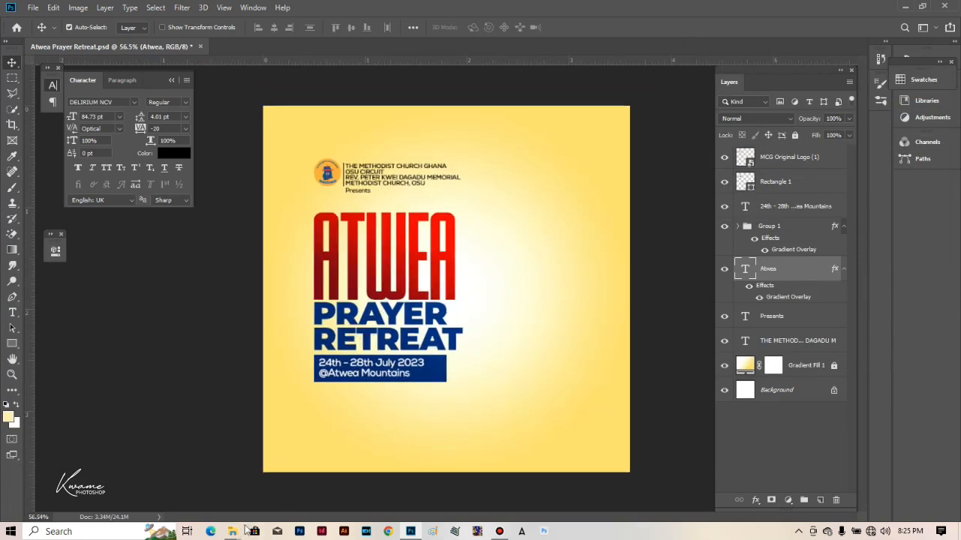
pyautogui.moveTo(234, 530)
pyautogui.click(298, 497)
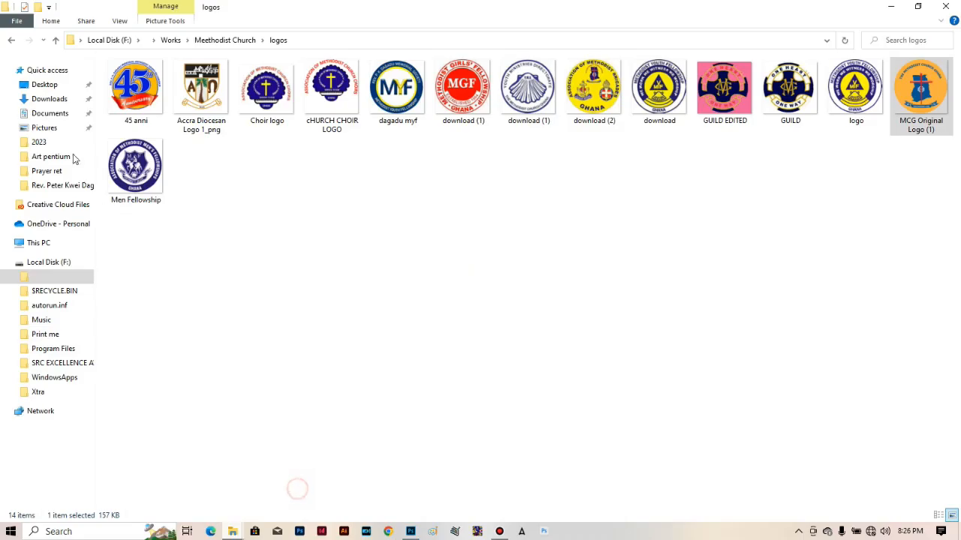
pyautogui.click(10, 39)
pyautogui.click(11, 40)
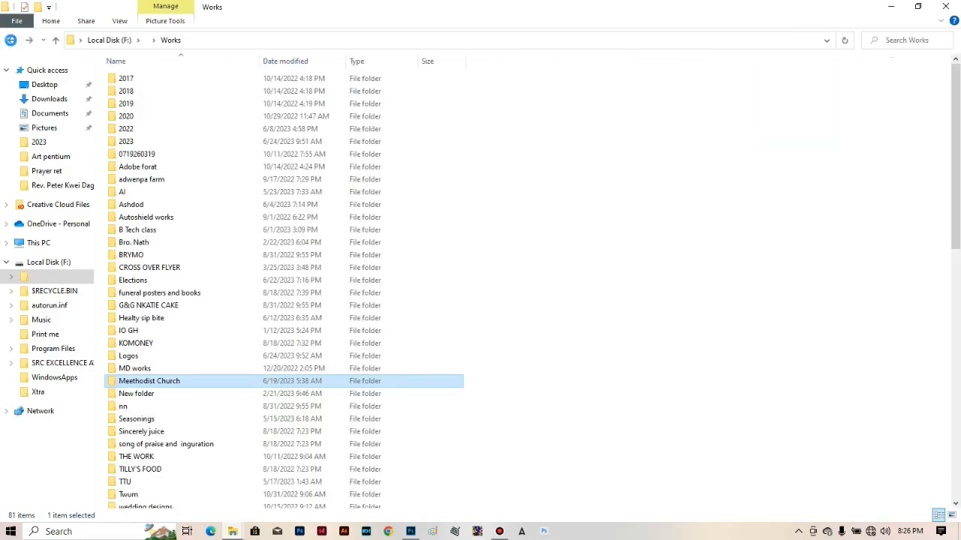
pyautogui.click(10, 40)
pyautogui.click(11, 40)
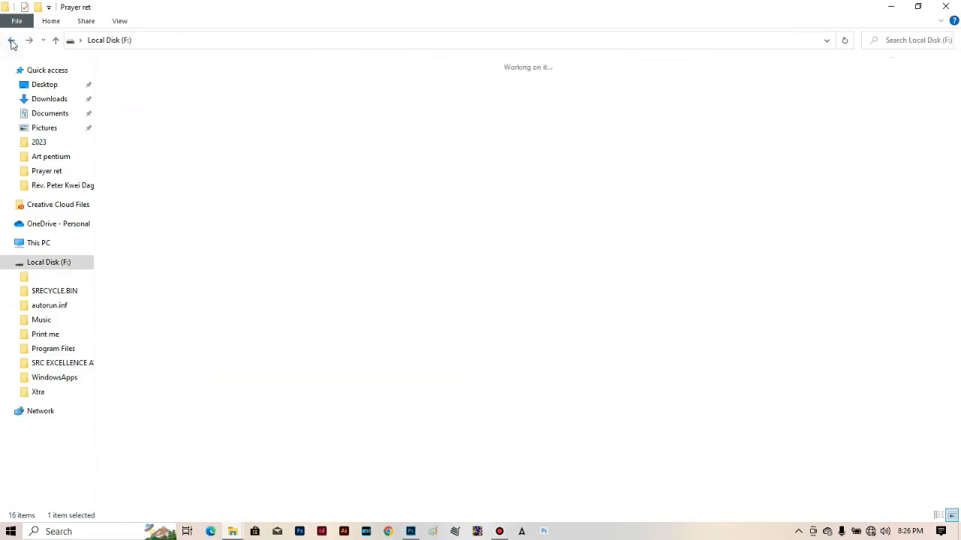
pyautogui.moveTo(348, 127); pyautogui.dragTo(377, 422)
# Position the social media strip just below the blue date bar, flush with the bar's left edge, and commit the placement
pyautogui.moveTo(446, 239); pyautogui.dragTo(373, 396)
pyautogui.press('Return')
pyautogui.press('Down')
pyautogui.press('Right')
pyautogui.press('Right')
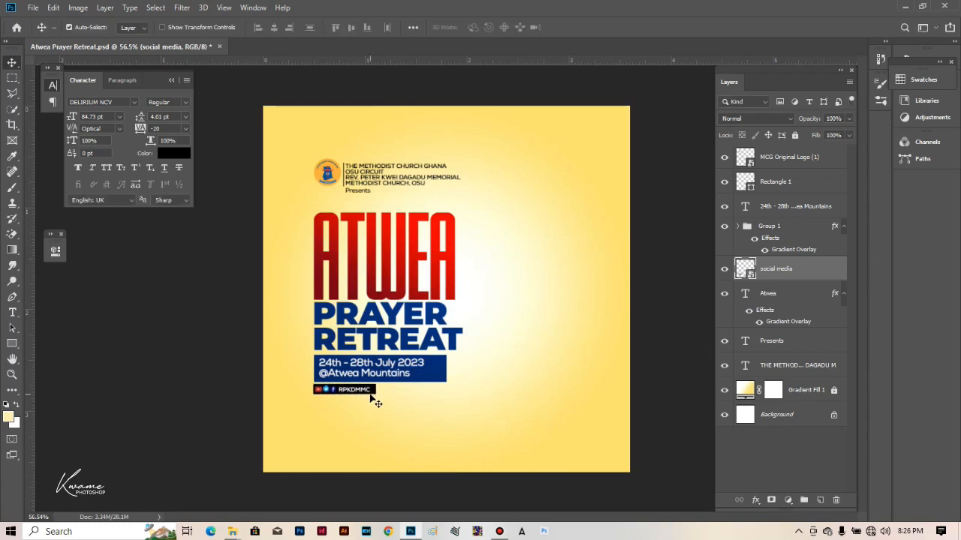
# Enlarge the social media strip slightly from its lower-right corner, keeping it below the blue date bar
pyautogui.scroll(-5, 367, 394)
pyautogui.scroll(3, 366, 392)
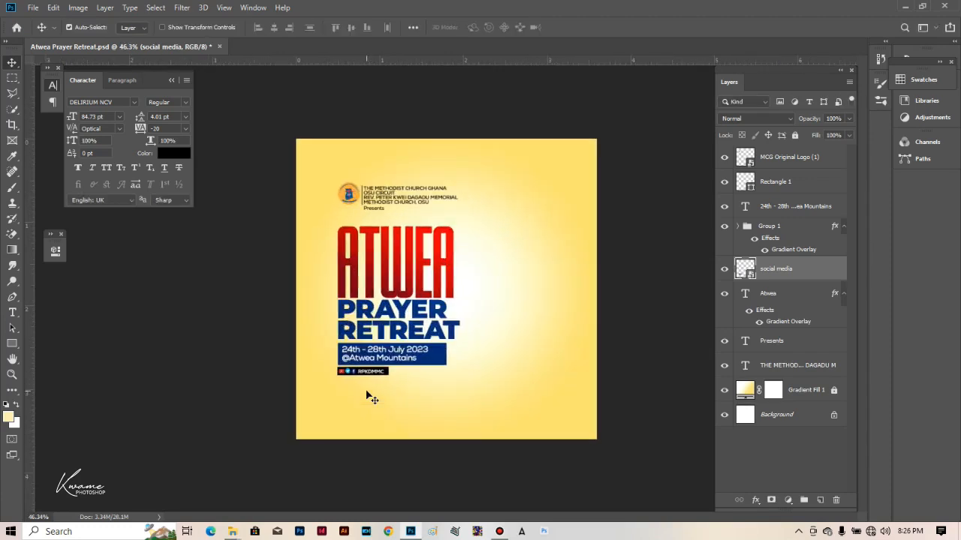
pyautogui.hotkey('ctrl', 't')
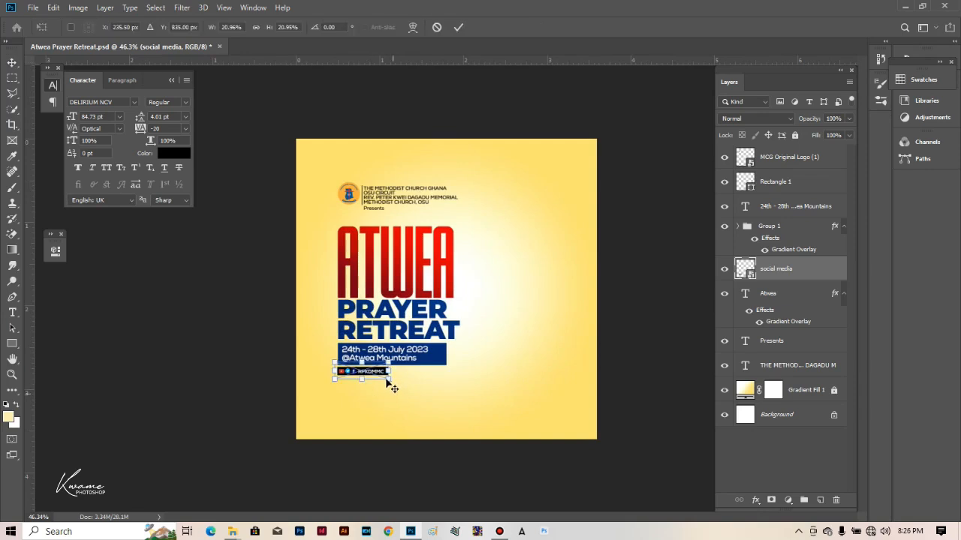
pyautogui.moveTo(389, 379); pyautogui.dragTo(405, 384)
pyautogui.press('Return')
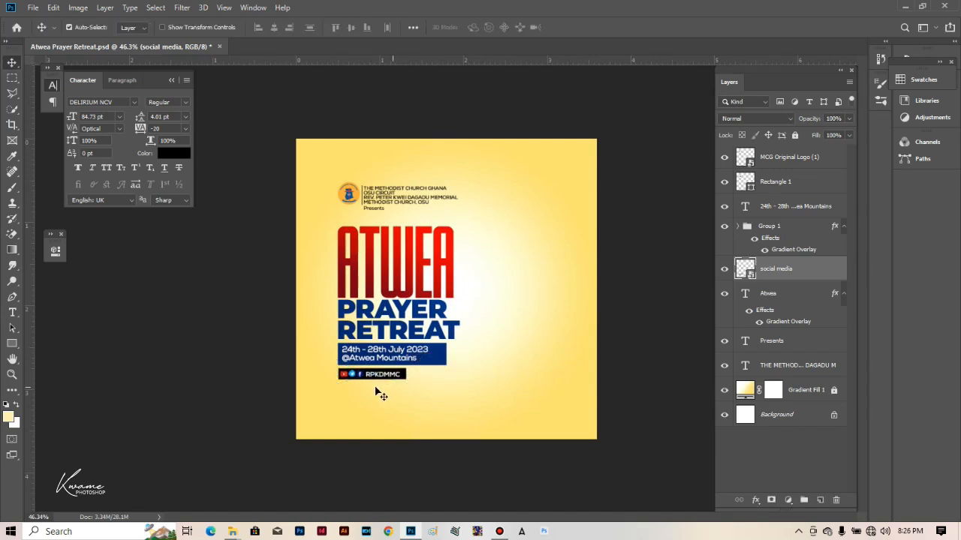
# Place the Kumasi Ghana crusade photo from the Prayer ret folder into the flyer
pyautogui.scroll(4, 374, 389)
pyautogui.scroll(-5, 335, 403)
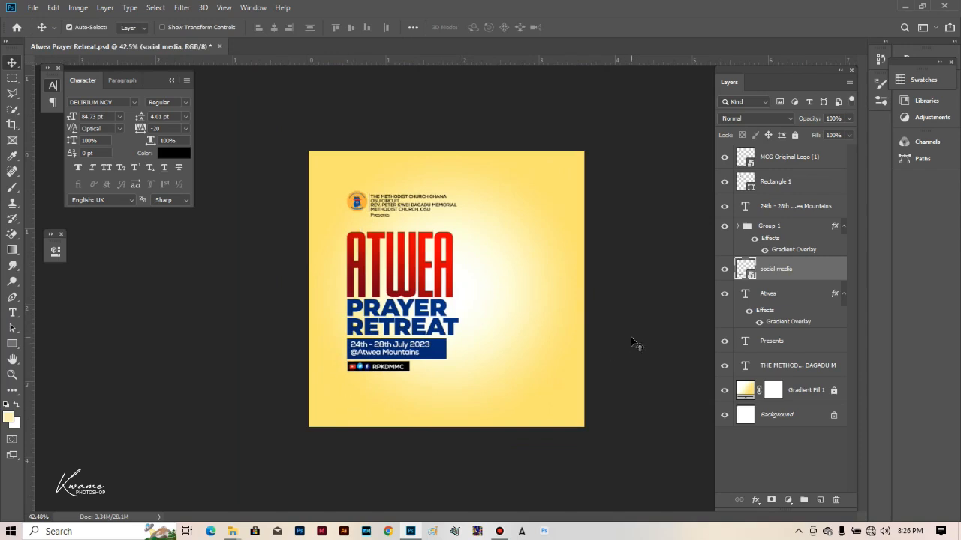
pyautogui.moveTo(233, 531)
pyautogui.click(250, 488)
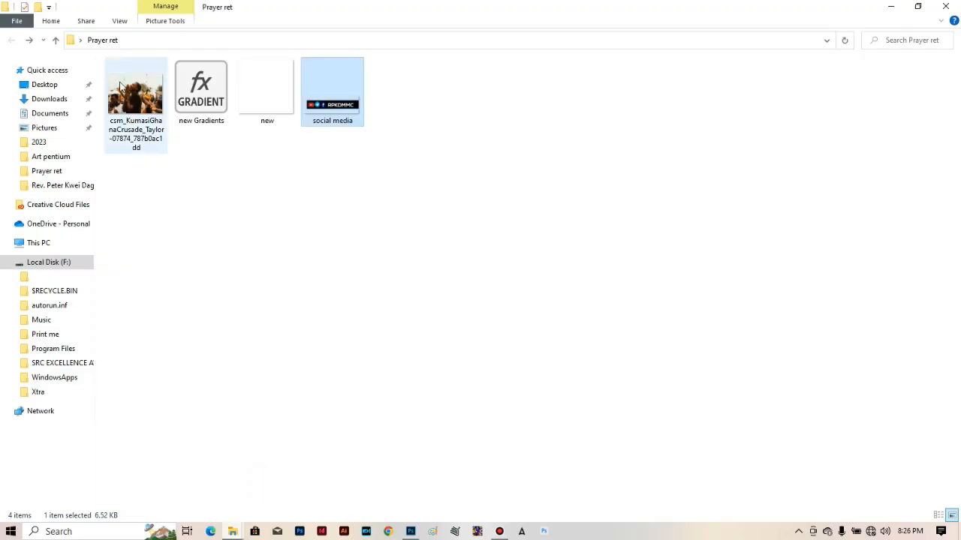
pyautogui.moveTo(135, 107); pyautogui.dragTo(478, 343)
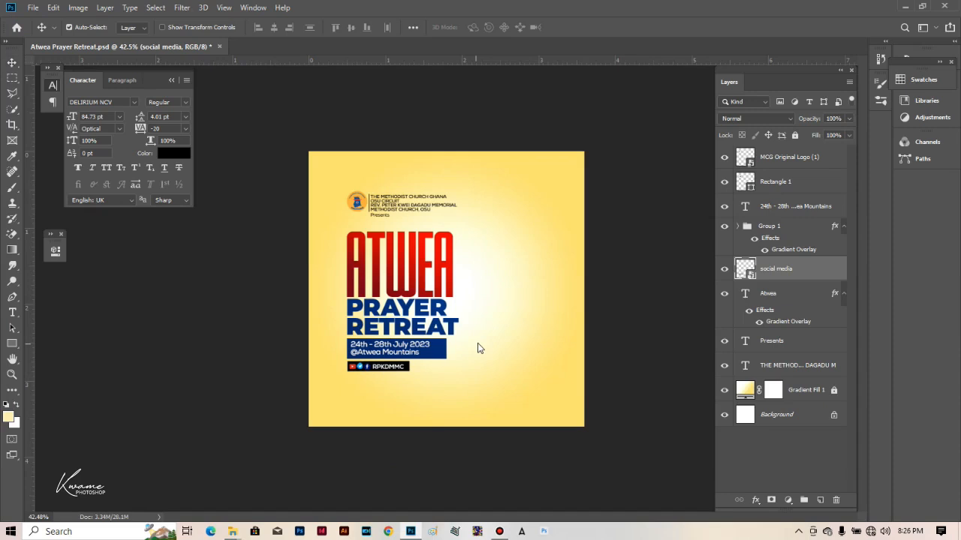
# Scale the crusade photo to about 44% over the flyer's right side and move its layer directly above Gradient Fill 1
pyautogui.moveTo(464, 261); pyautogui.dragTo(525, 263)
pyautogui.moveTo(415, 213); pyautogui.dragTo(511, 158)
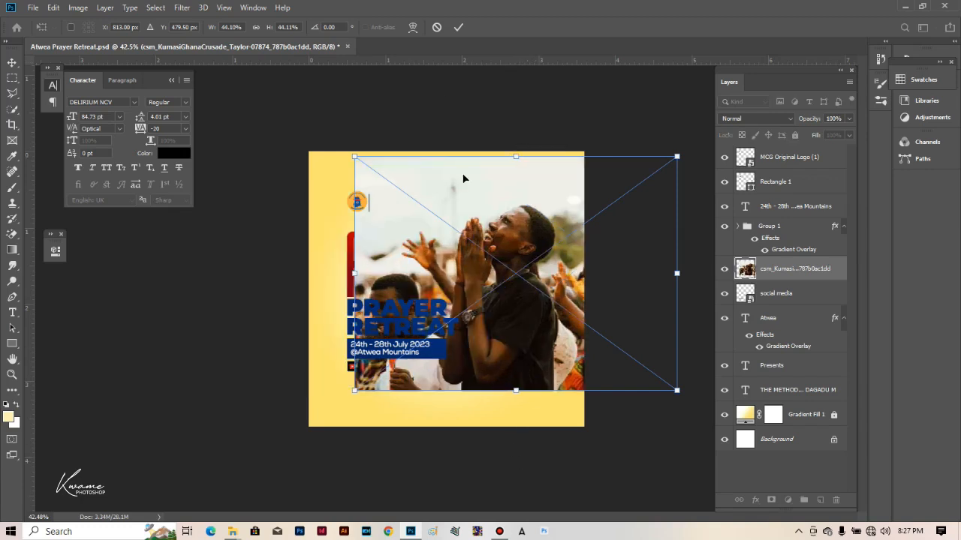
pyautogui.click(458, 28)
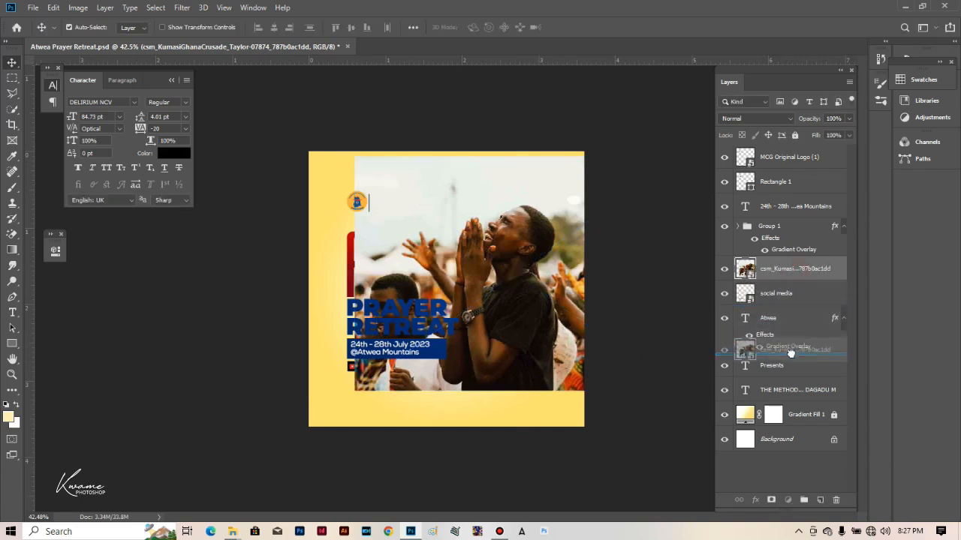
pyautogui.moveTo(787, 398); pyautogui.dragTo(787, 400)
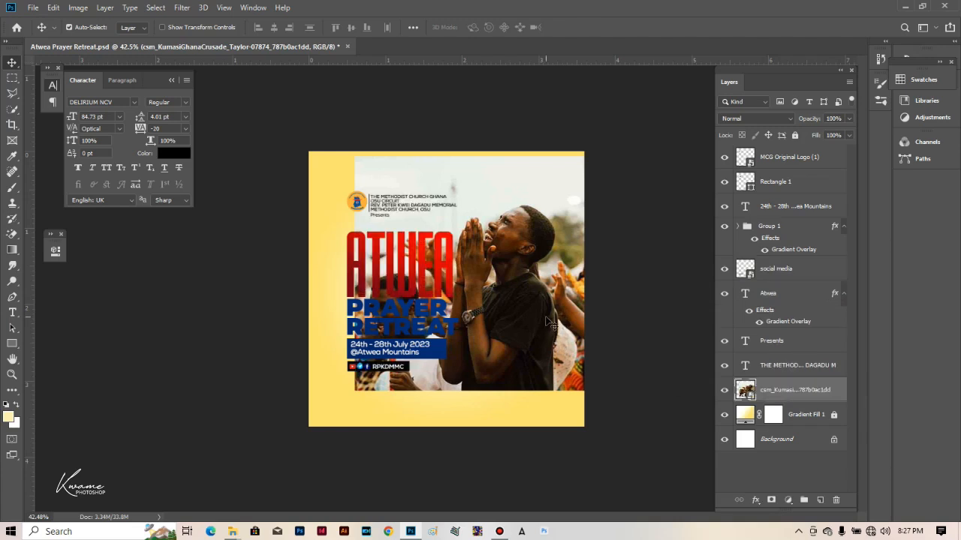
# Reposition the crusade photo over the flyer's right side and scale it to about 48%
pyautogui.moveTo(553, 321); pyautogui.dragTo(555, 330)
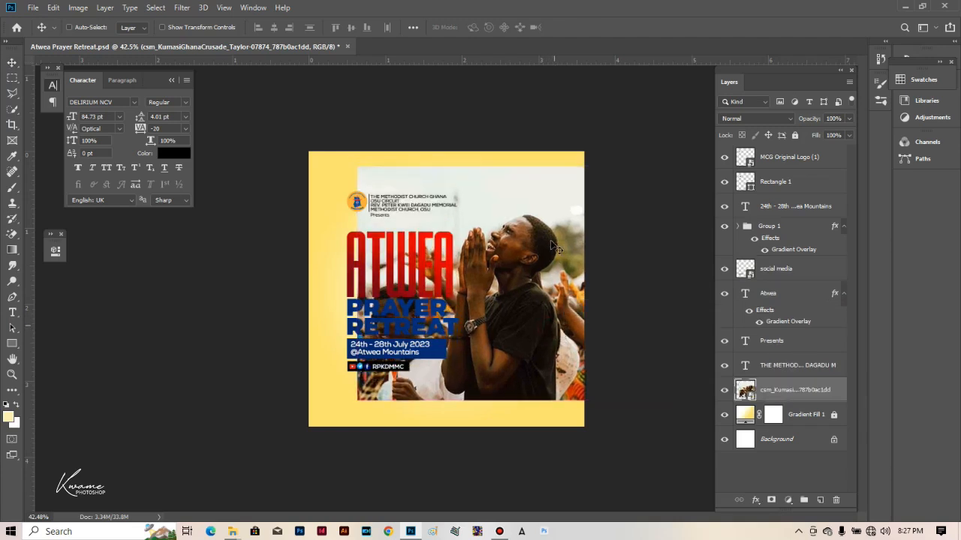
pyautogui.hotkey('ctrl', 't')
pyautogui.moveTo(510, 164); pyautogui.dragTo(511, 142)
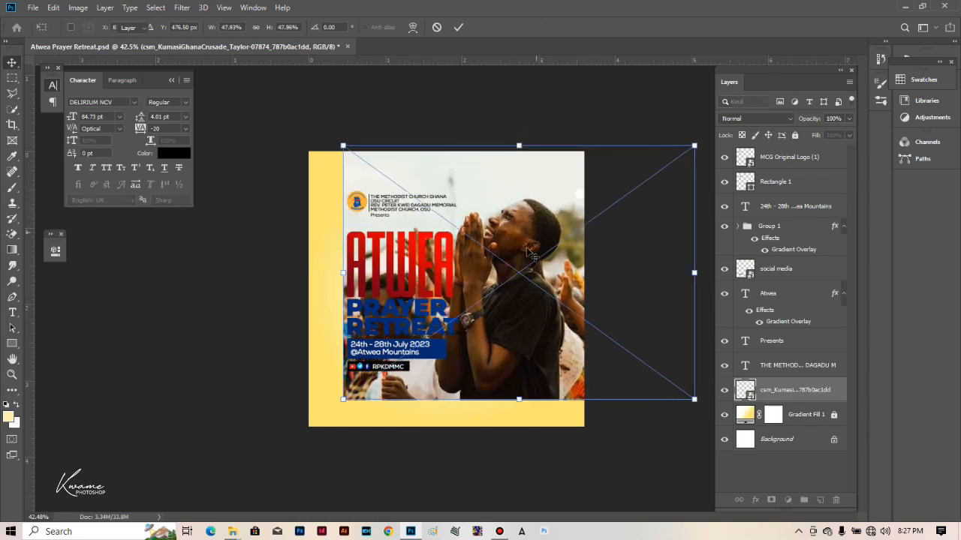
pyautogui.press('Return')
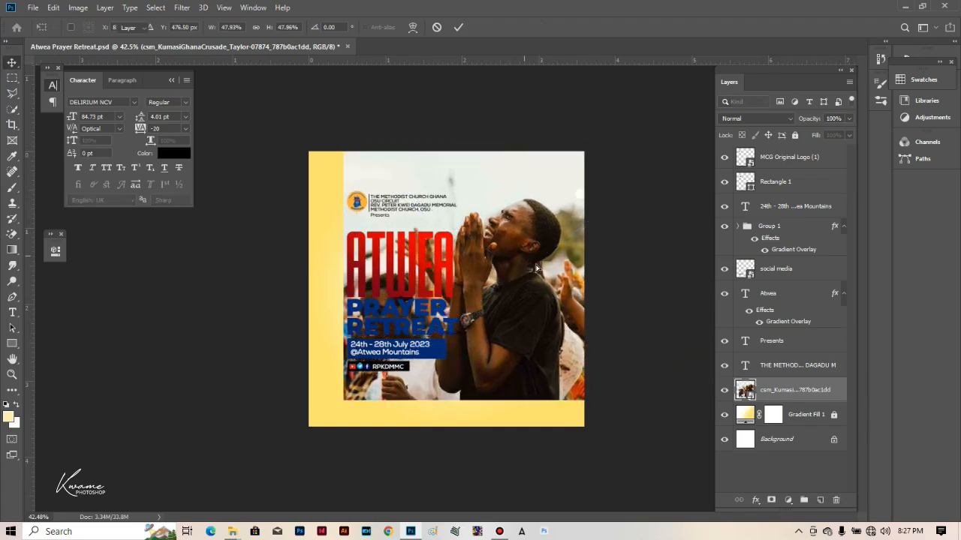
# Try the Soft Light blend mode on the crusade photo layer, and restore it to Normal
pyautogui.click(767, 116)
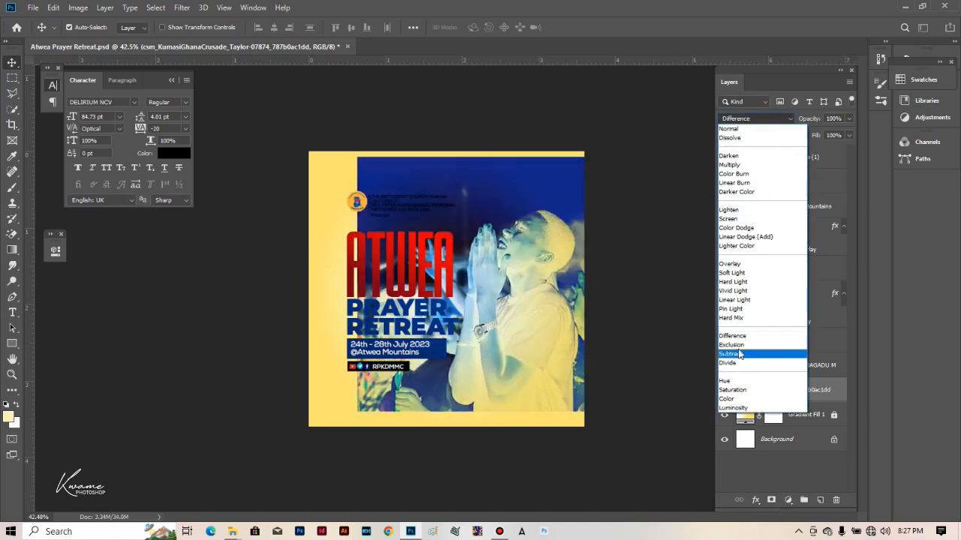
pyautogui.click(740, 275)
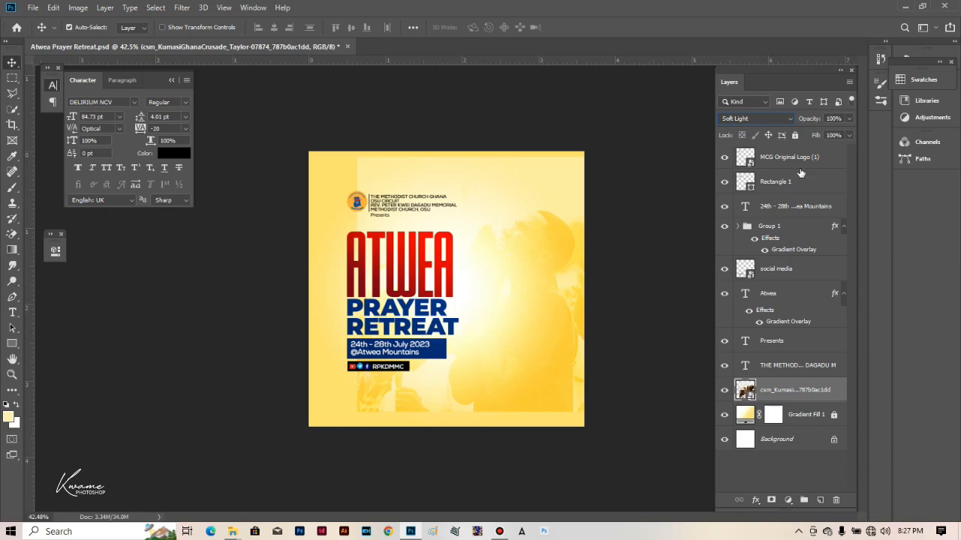
pyautogui.click(787, 117)
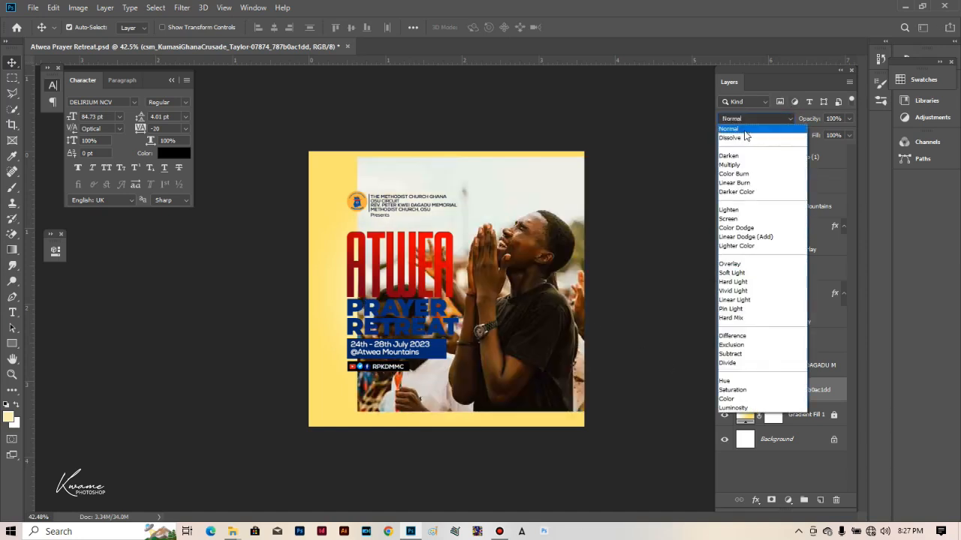
pyautogui.click(743, 127)
# Add a layer mask to the crusade photo and fade its outer edges into the background with an 800 px soft black brush
pyautogui.click(12, 235)
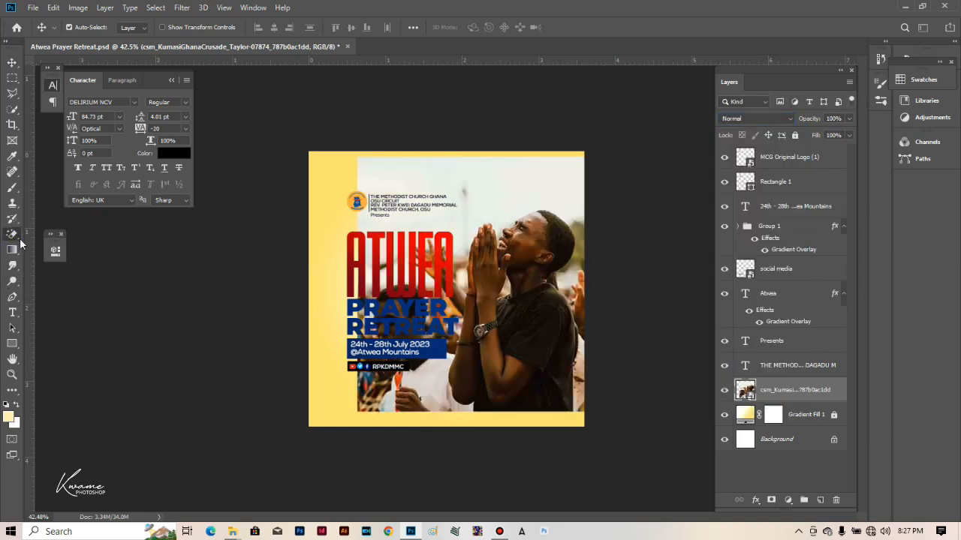
pyautogui.rightClick(13, 235)
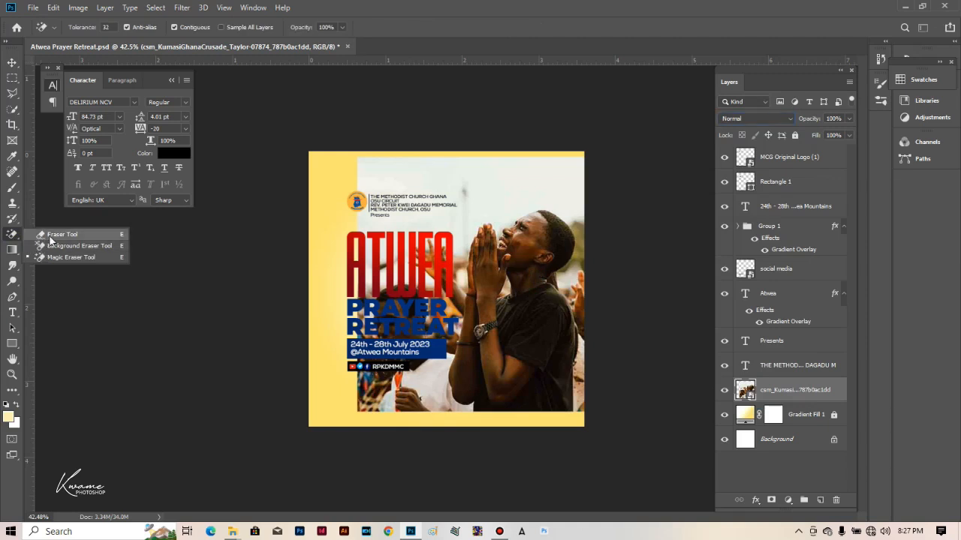
pyautogui.click(830, 394)
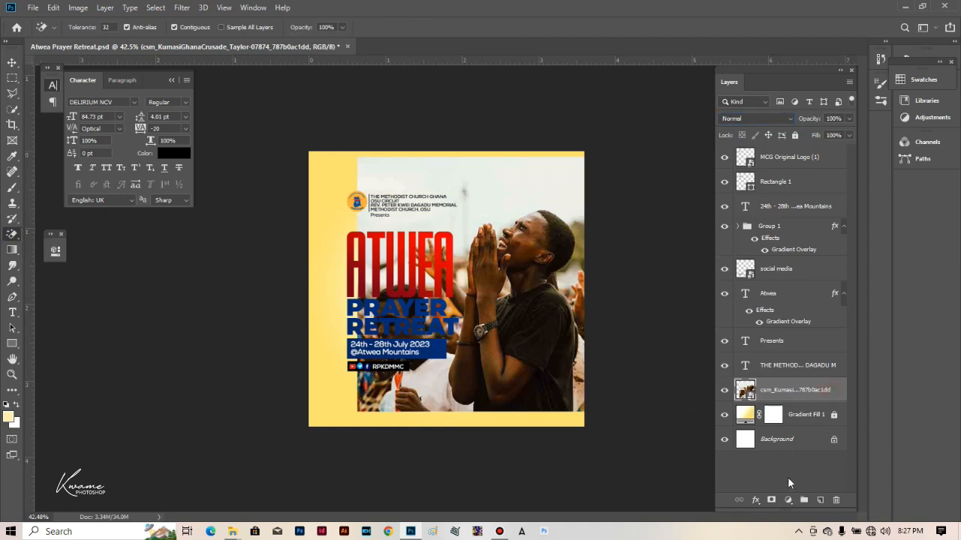
pyautogui.click(773, 500)
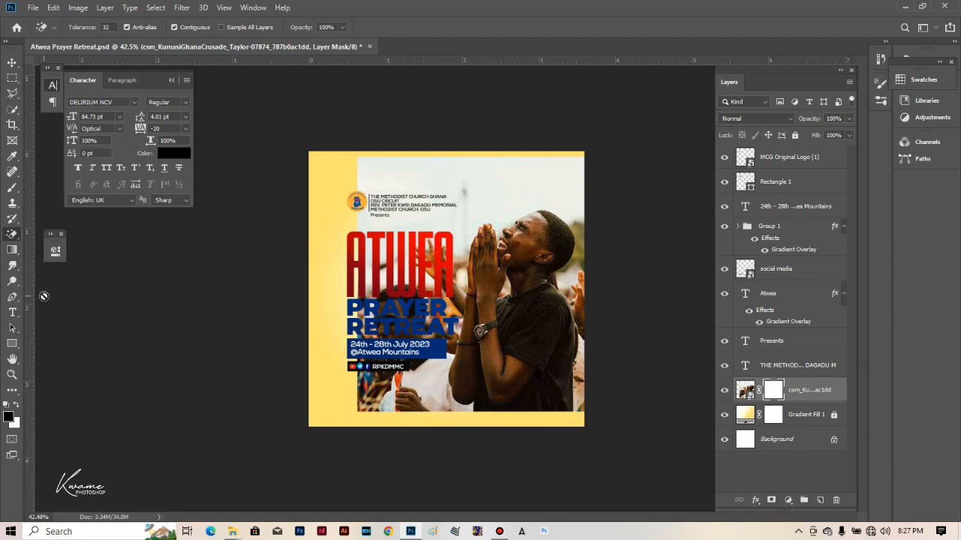
pyautogui.click(12, 187)
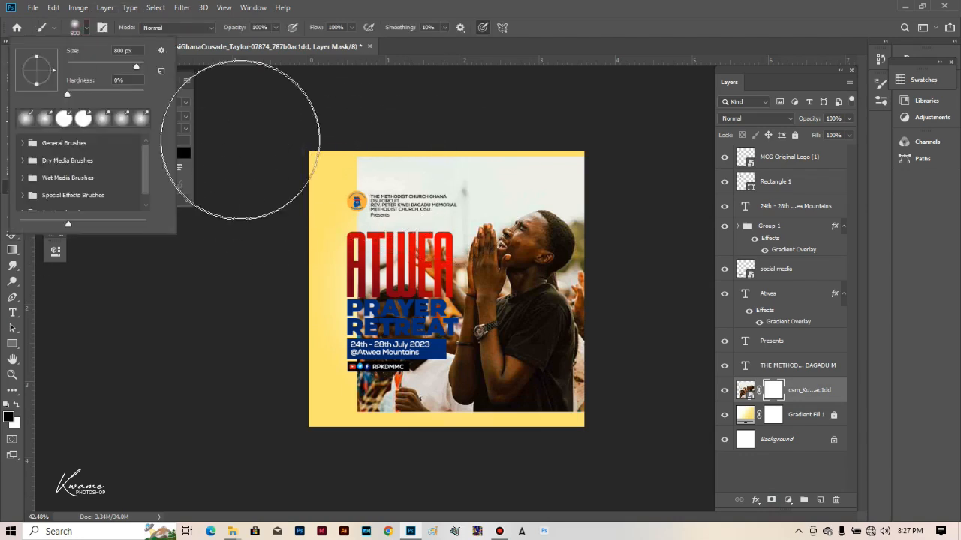
pyautogui.moveTo(378, 165)
pyautogui.mouseDown()
pyautogui.moveTo(351, 171)
pyautogui.moveTo(354, 147)
pyautogui.moveTo(450, 108)
pyautogui.moveTo(568, 85)
pyautogui.moveTo(622, 96)
pyautogui.moveTo(633, 118)
pyautogui.moveTo(468, 92)
pyautogui.moveTo(241, 150)
pyautogui.moveTo(311, 407)
pyautogui.moveTo(290, 407)
pyautogui.moveTo(381, 484)
pyautogui.moveTo(571, 480)
pyautogui.moveTo(203, 488)
pyautogui.moveTo(279, 483)
pyautogui.moveTo(268, 267)
pyautogui.moveTo(411, 235)
pyautogui.mouseUp()
# Enlarge the masked crusade photo to about 106%, extending it down to the flyer's bottom edge
pyautogui.hotkey('ctrl', 't')
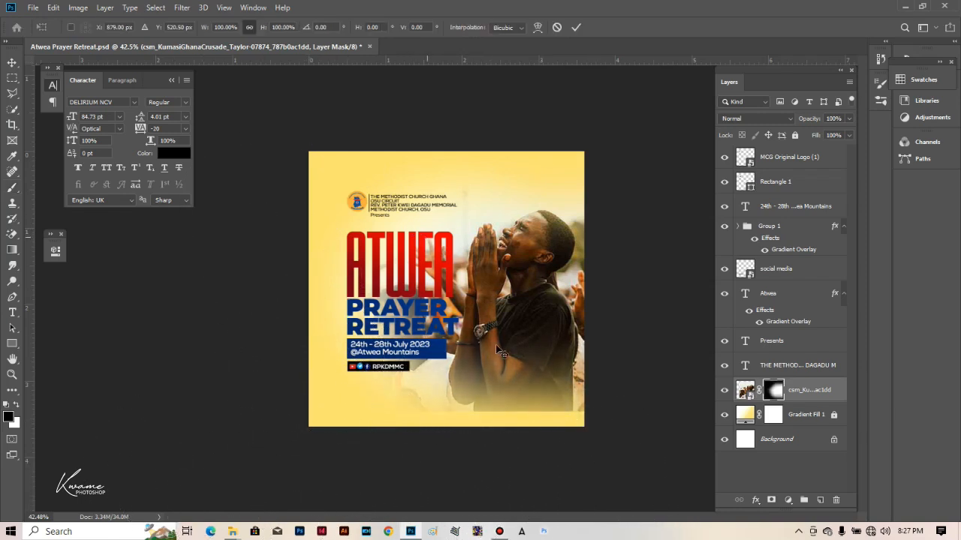
pyautogui.moveTo(529, 412); pyautogui.dragTo(529, 432)
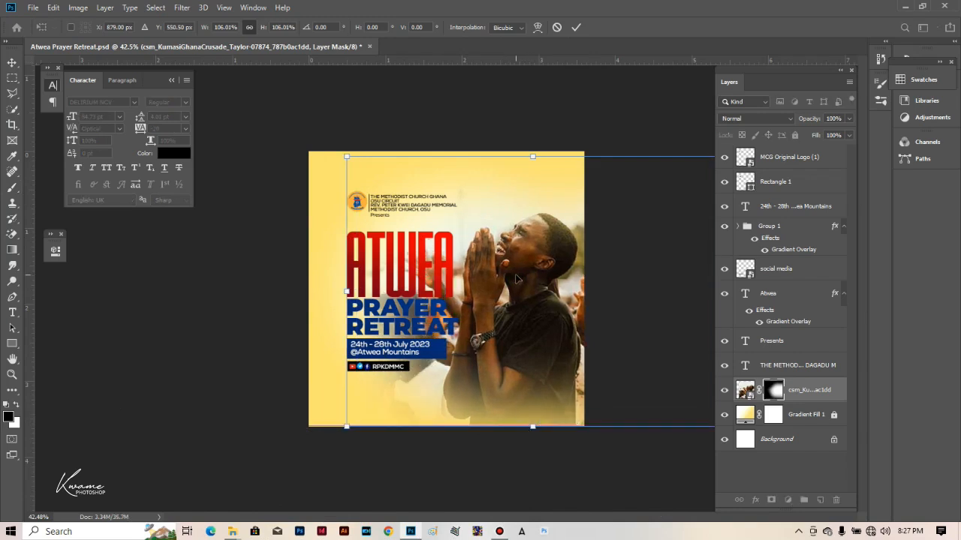
pyautogui.press('Return')
pyautogui.press('b')
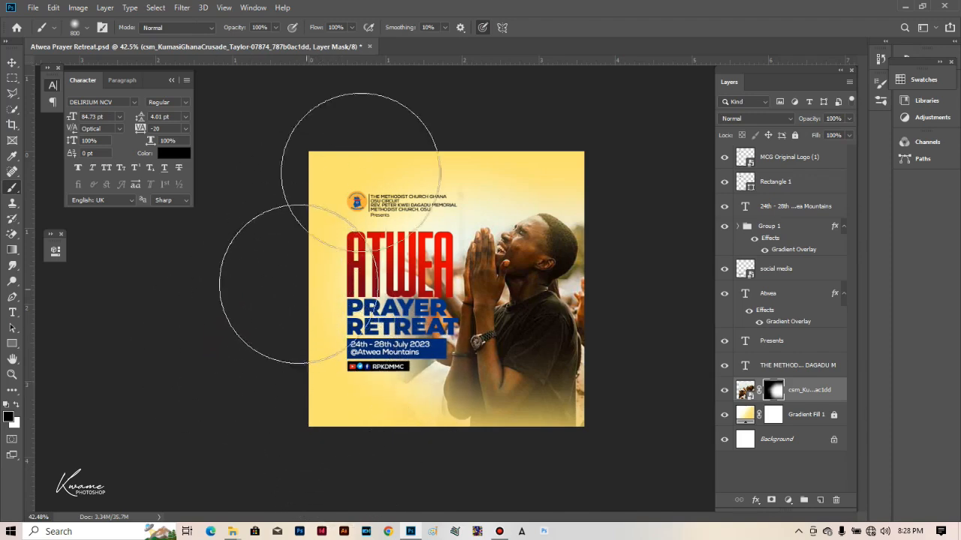
# Blend the masked crusade photo into the yellow gradient with the Soft Light blend mode
pyautogui.click(758, 120)
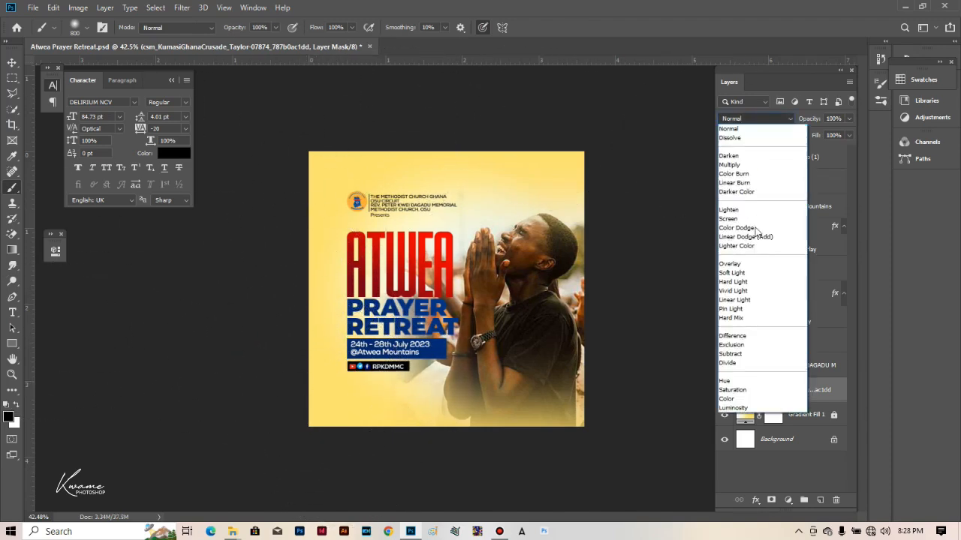
pyautogui.click(748, 273)
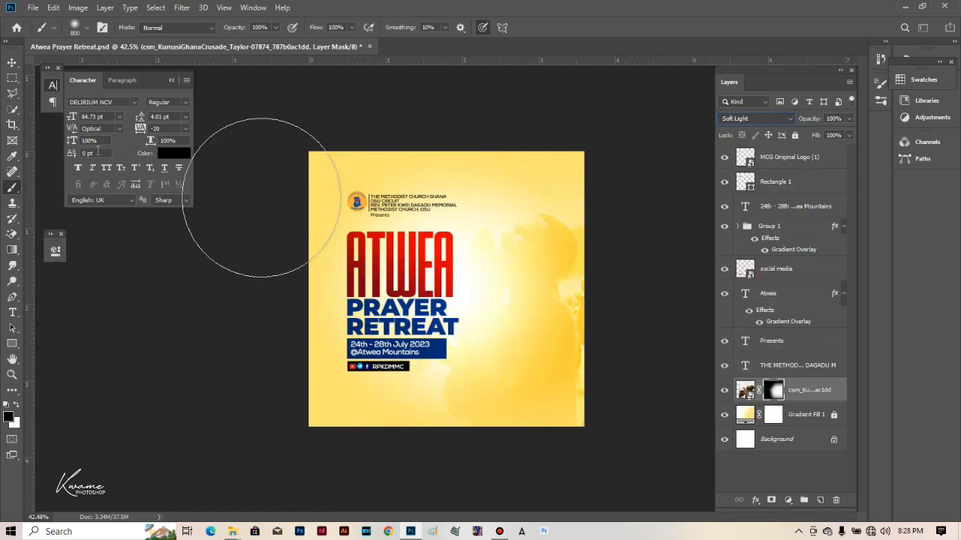
pyautogui.click(14, 62)
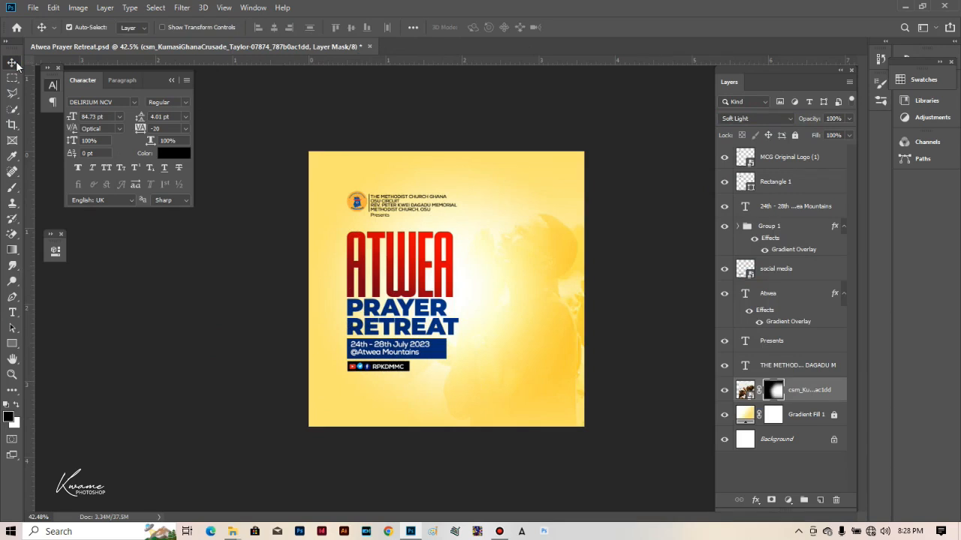
# Duplicate the masked photo layer and set the copy to the Hard Light blend mode at 15% opacity
pyautogui.hotkey('ctrl', 'j')
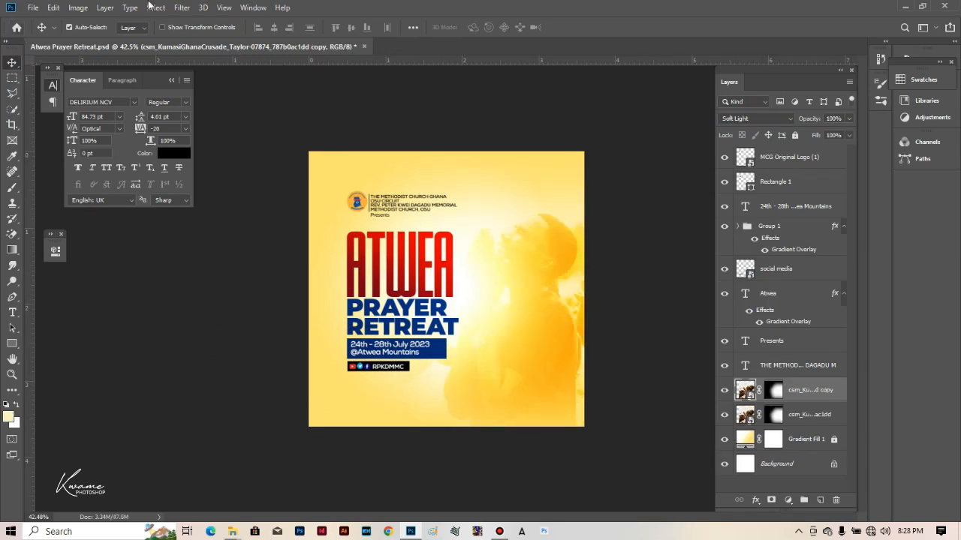
pyautogui.click(766, 121)
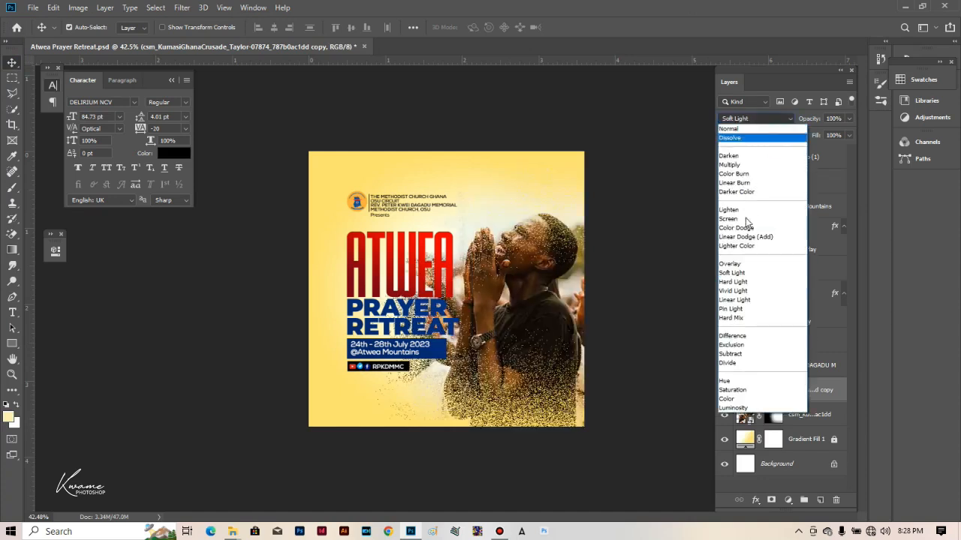
pyautogui.click(745, 286)
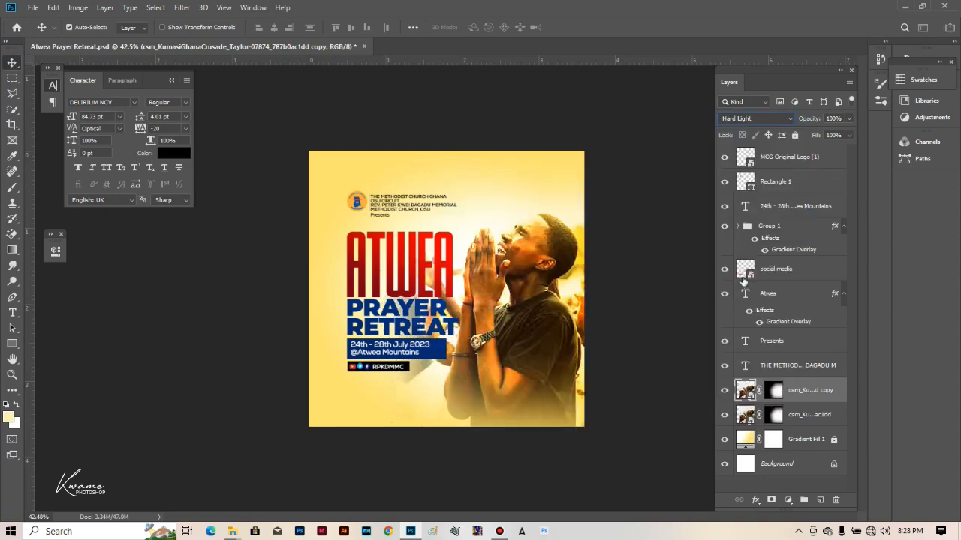
pyautogui.moveTo(839, 119); pyautogui.dragTo(824, 121)
pyautogui.write('15')
pyautogui.press('Return')
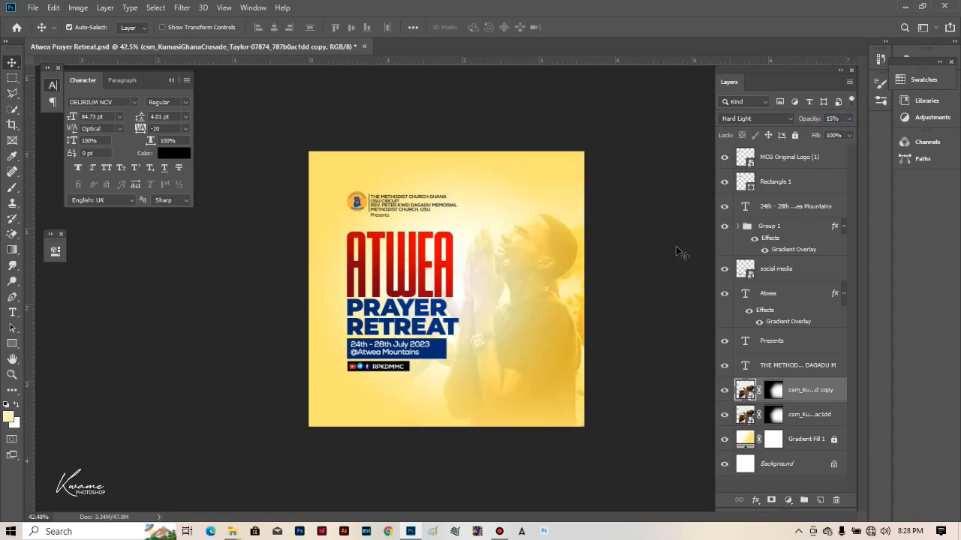
# Duplicate the Hard Light photo copy to strengthen the praying man, and check the effect at different magnifications
pyautogui.scroll(2, 494, 369)
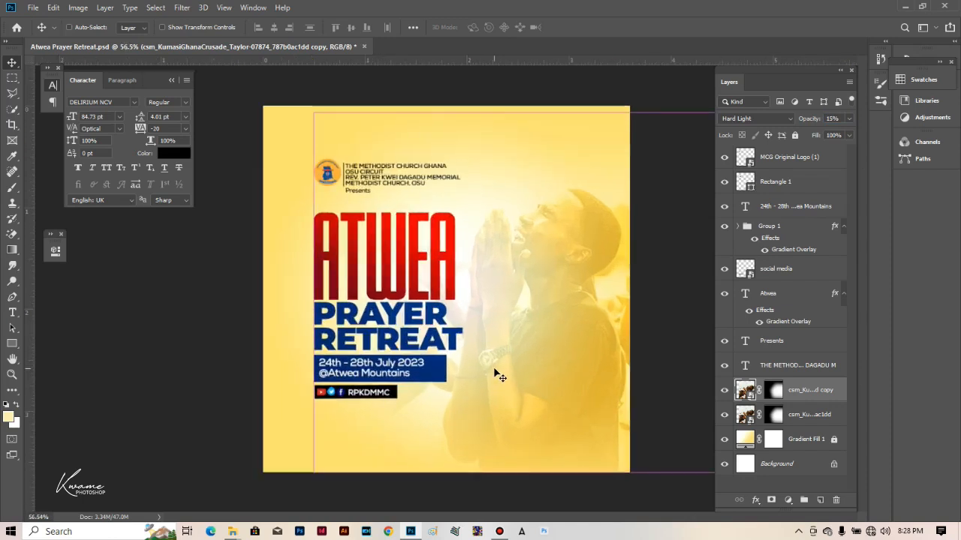
pyautogui.hotkey('ctrl', 'j')
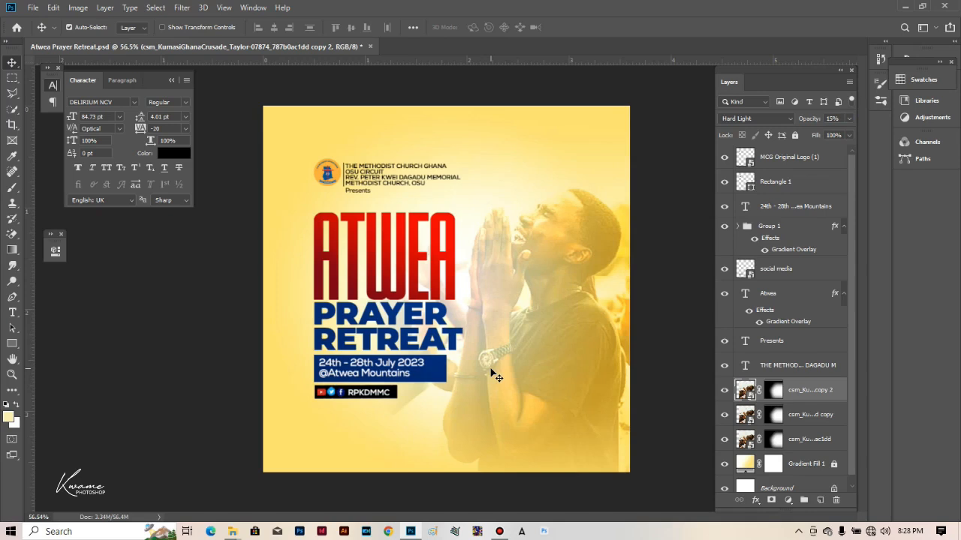
pyautogui.scroll(-1, 537, 316)
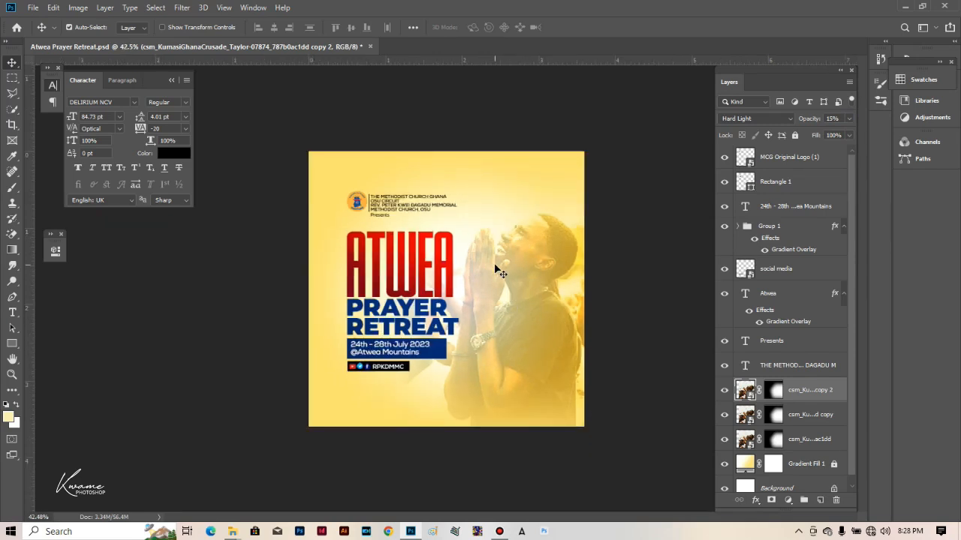
pyautogui.scroll(1, 499, 273)
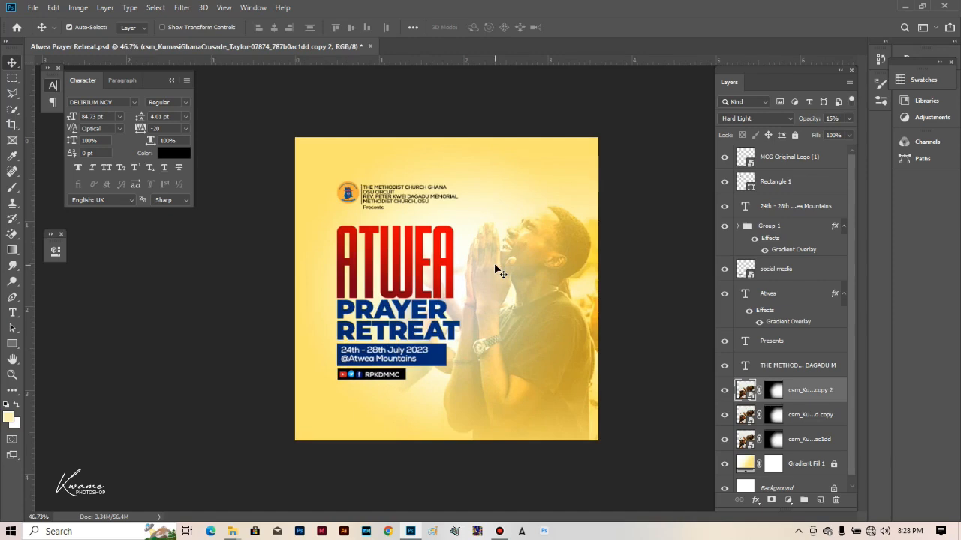
pyautogui.scroll(2, 499, 294)
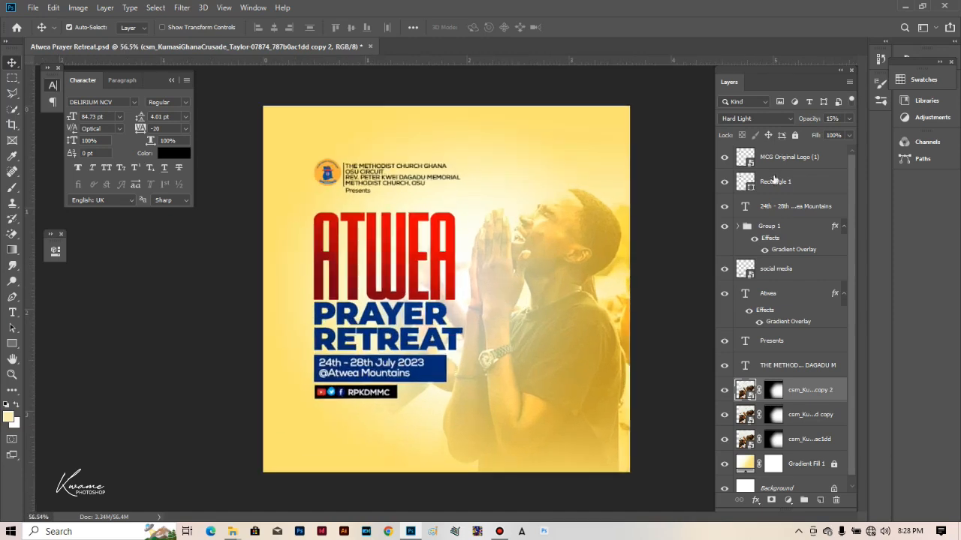
# Try 92% opacity and the Normal blend mode on the second photo copy, and restore Hard Light at 15% opacity
pyautogui.moveTo(806, 122); pyautogui.dragTo(863, 126)
pyautogui.click(790, 121)
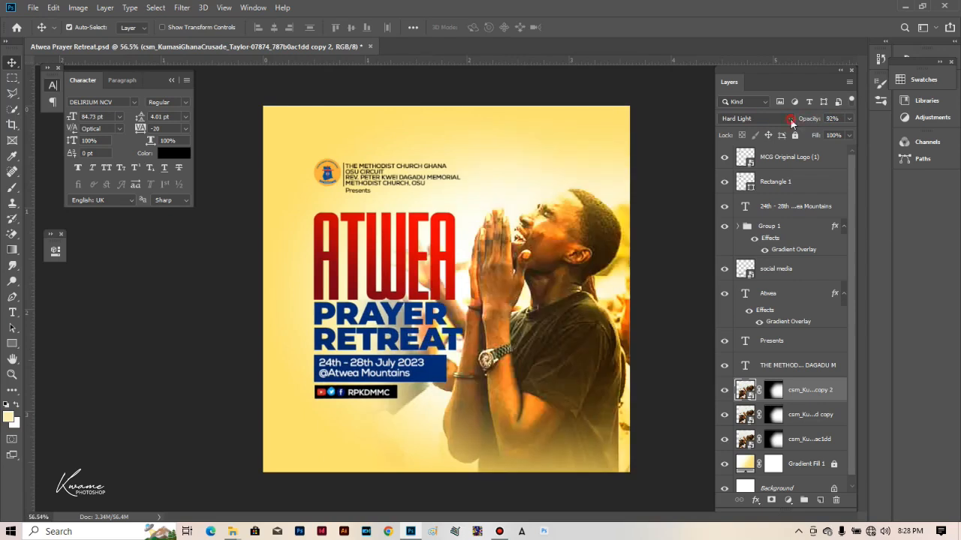
pyautogui.click(765, 131)
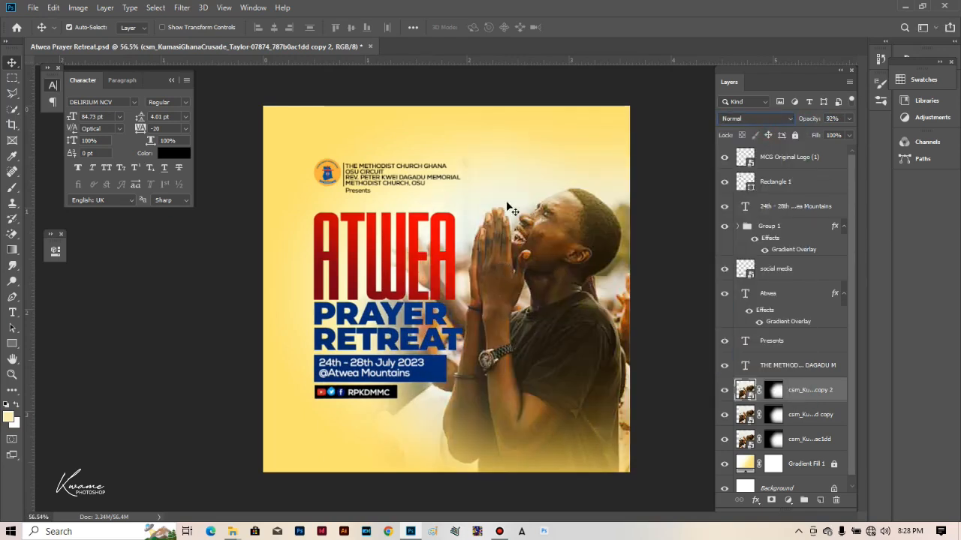
pyautogui.click(791, 120)
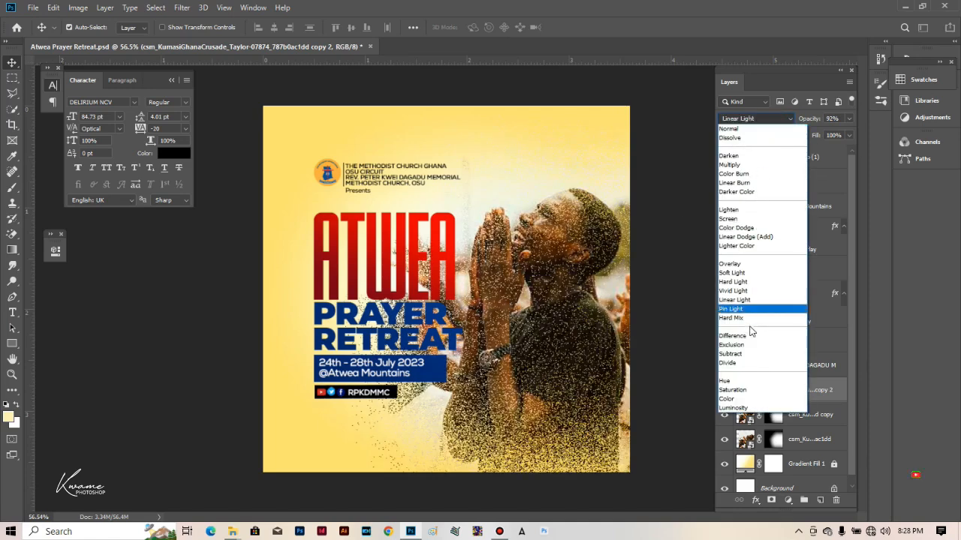
pyautogui.click(742, 283)
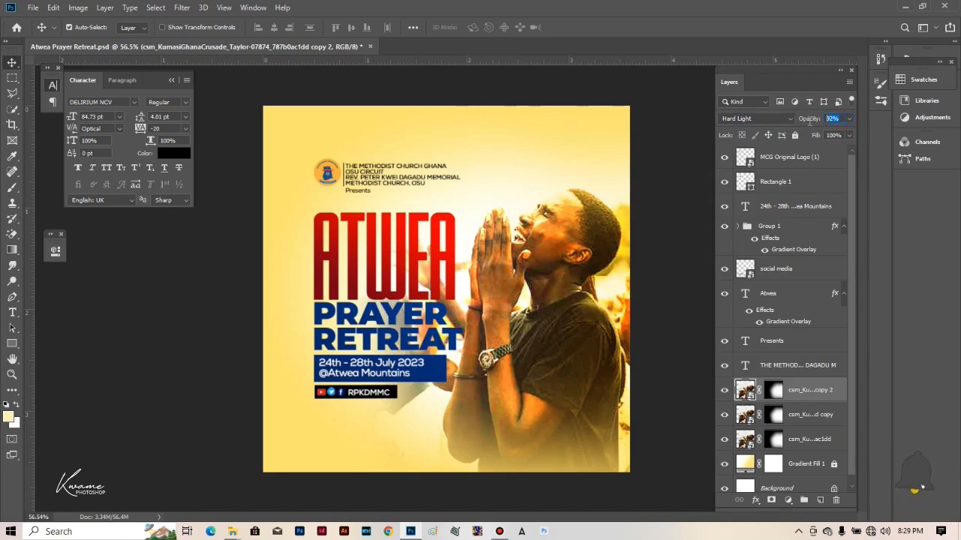
pyautogui.write('15')
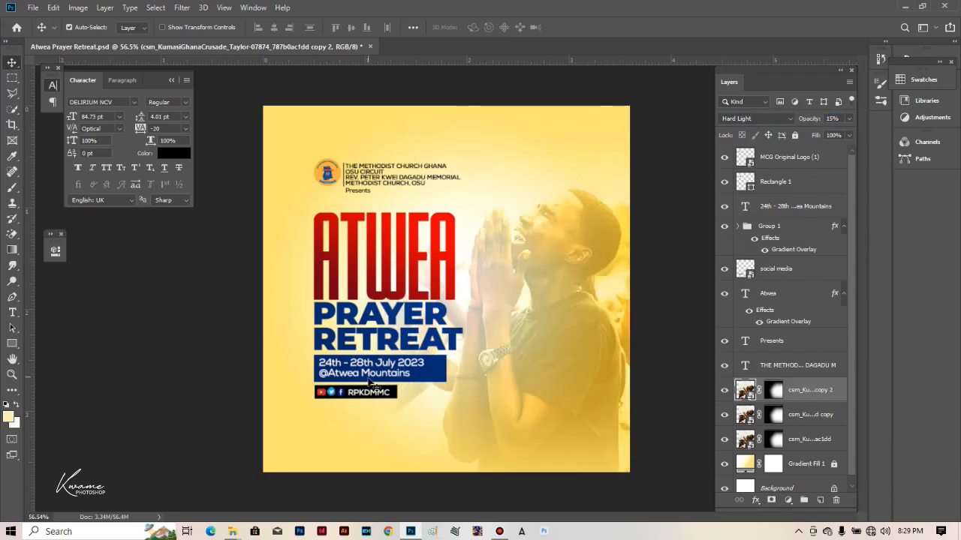
# Place the white particle overlay image "new" across the whole flyer, directly above the second photo copy
pyautogui.scroll(1, 355, 421)
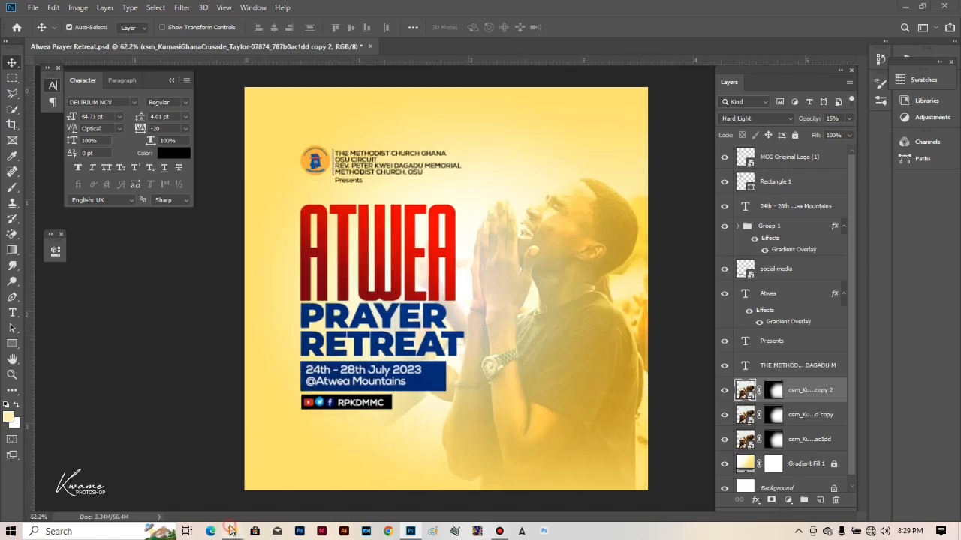
pyautogui.moveTo(233, 530)
pyautogui.click(257, 505)
pyautogui.moveTo(281, 93); pyautogui.dragTo(399, 381)
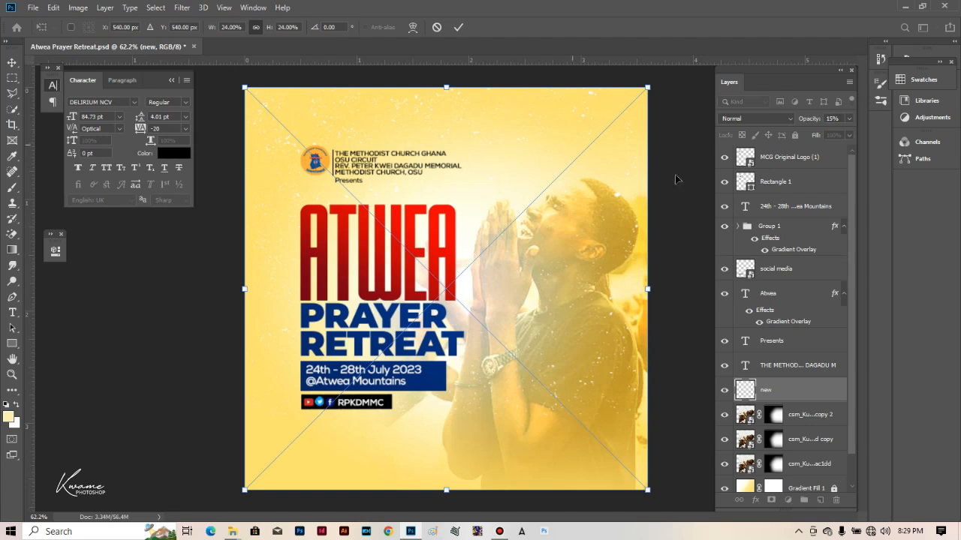
pyautogui.press('Return')
# Lower the particle overlay layer's opacity to 27%
pyautogui.moveTo(840, 119); pyautogui.dragTo(821, 120)
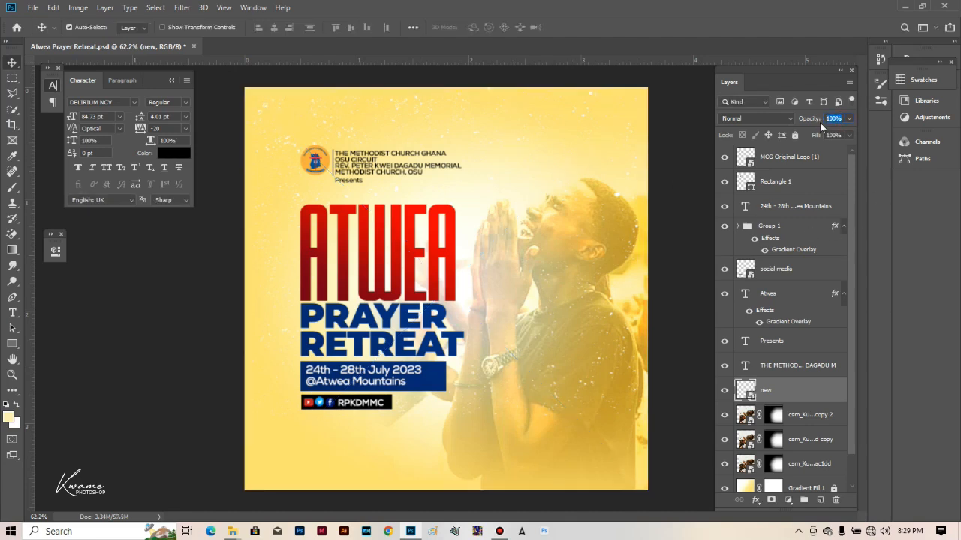
pyautogui.press('Return')
pyautogui.scroll(1, 366, 254)
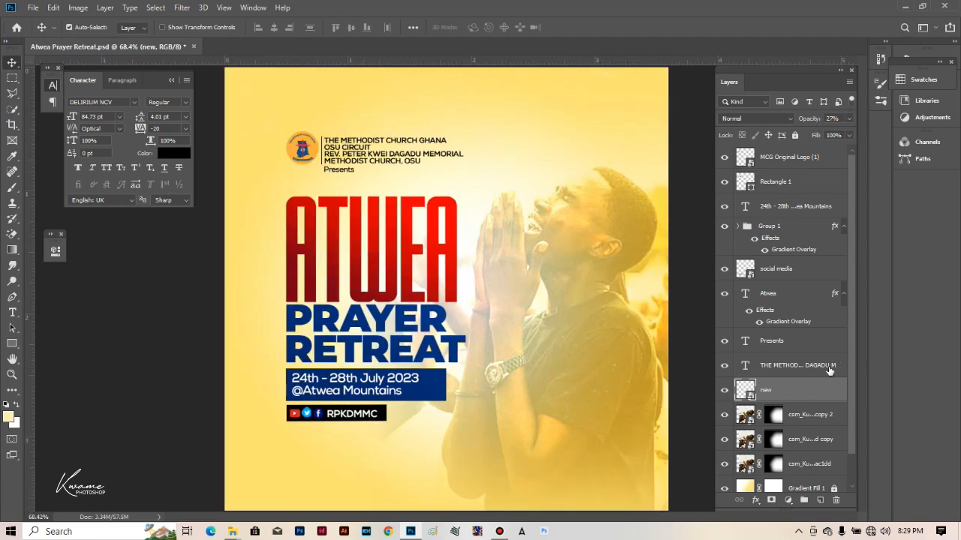
# Move the "new" particle overlay layer to the top of the layer stack and check its texture over the titles and date bar
pyautogui.moveTo(793, 365); pyautogui.dragTo(773, 385)
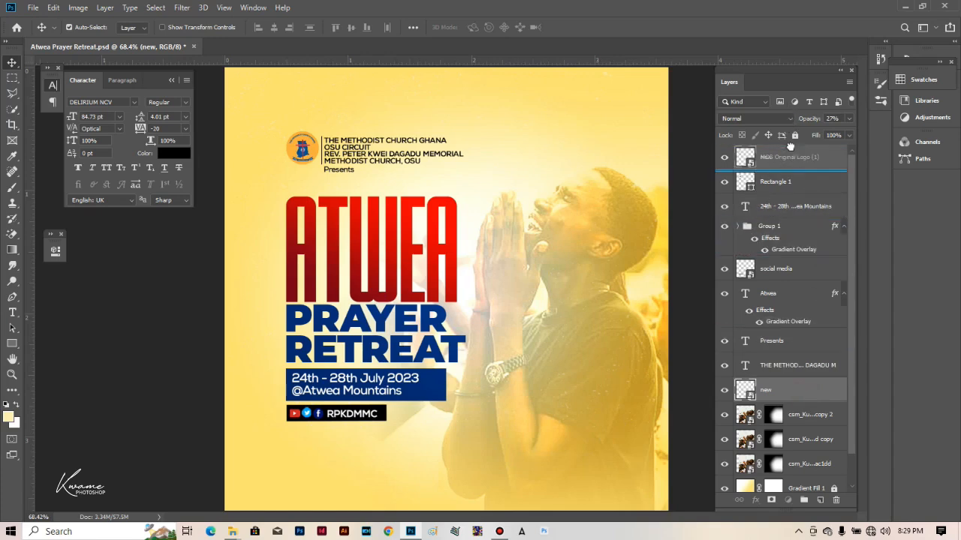
pyautogui.moveTo(790, 148); pyautogui.dragTo(791, 153)
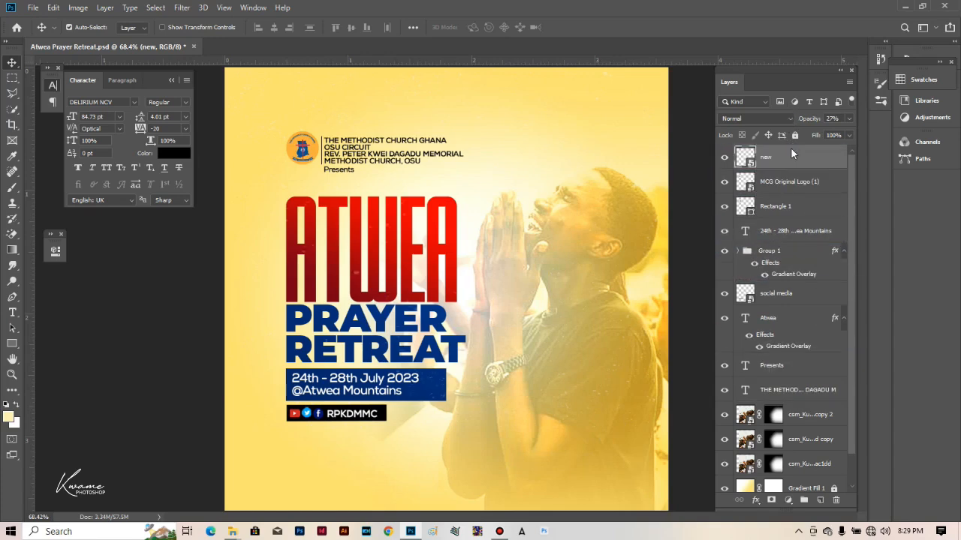
pyautogui.scroll(3, 326, 311)
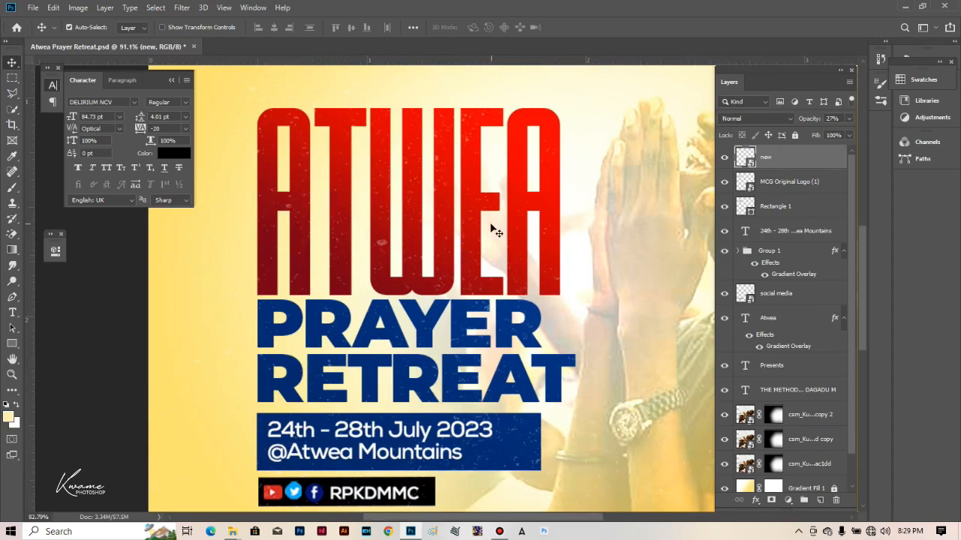
pyautogui.scroll(-2, 491, 231)
pyautogui.scroll(-2, 492, 231)
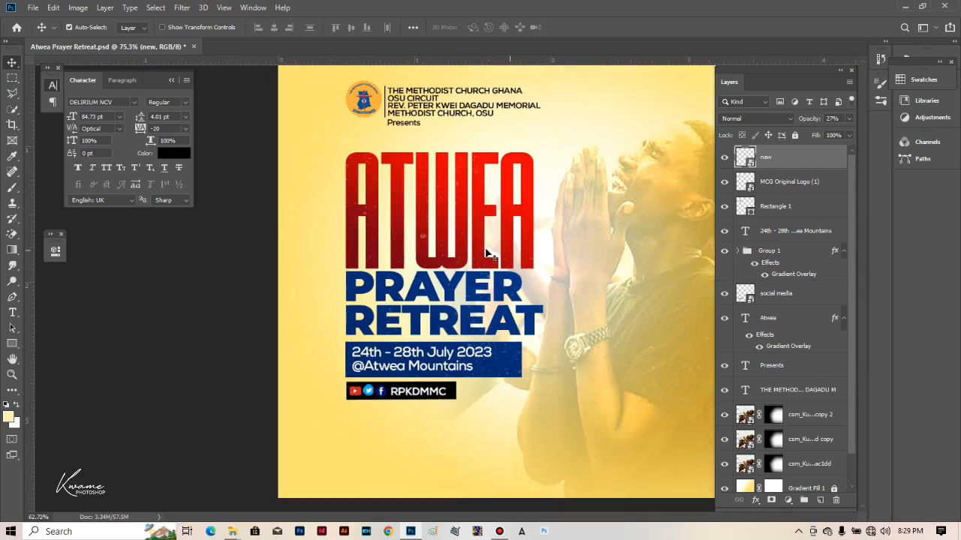
pyautogui.scroll(-2, 391, 383)
pyautogui.scroll(7, 350, 397)
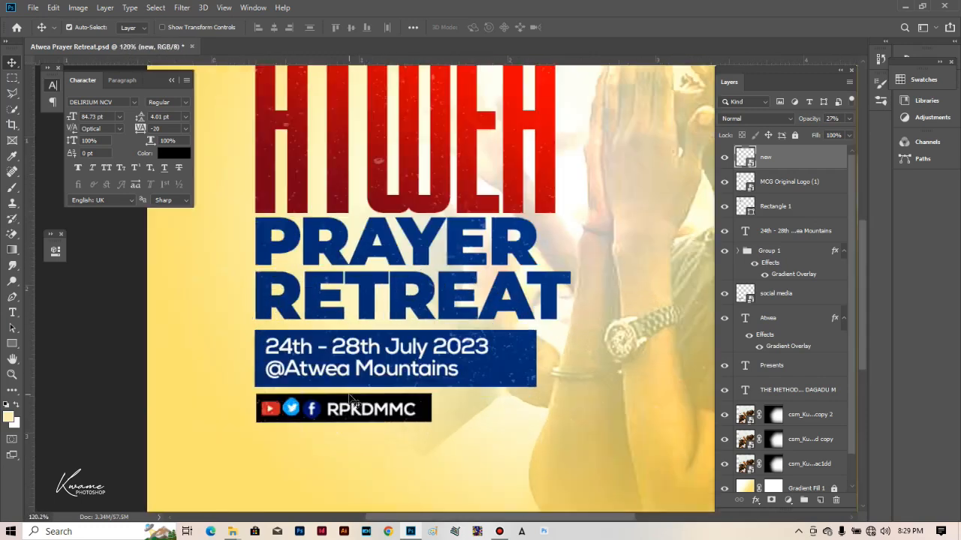
pyautogui.scroll(-7, 352, 398)
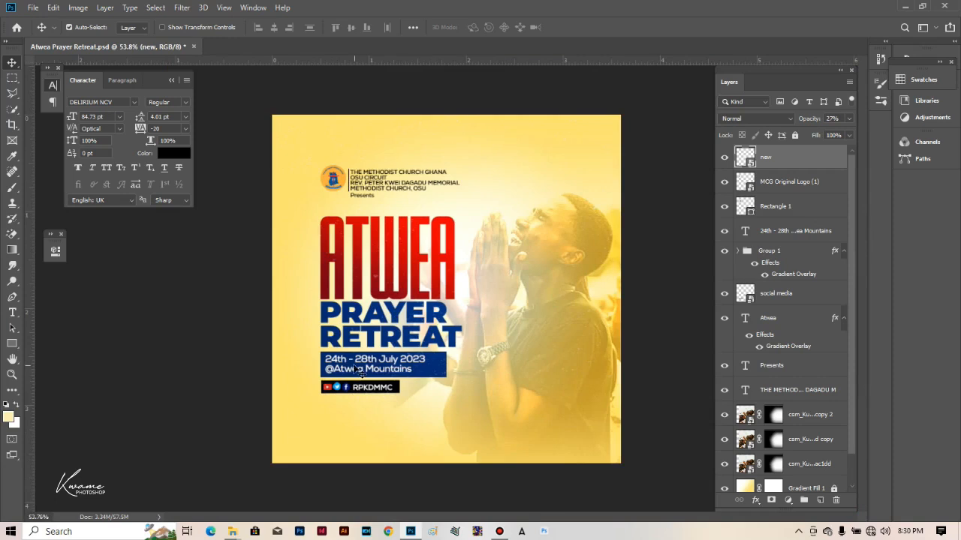
# Add a text layer reading "K" near the flyer's lower-left corner, directly above the second photo copy
pyautogui.moveTo(508, 306); pyautogui.dragTo(509, 306)
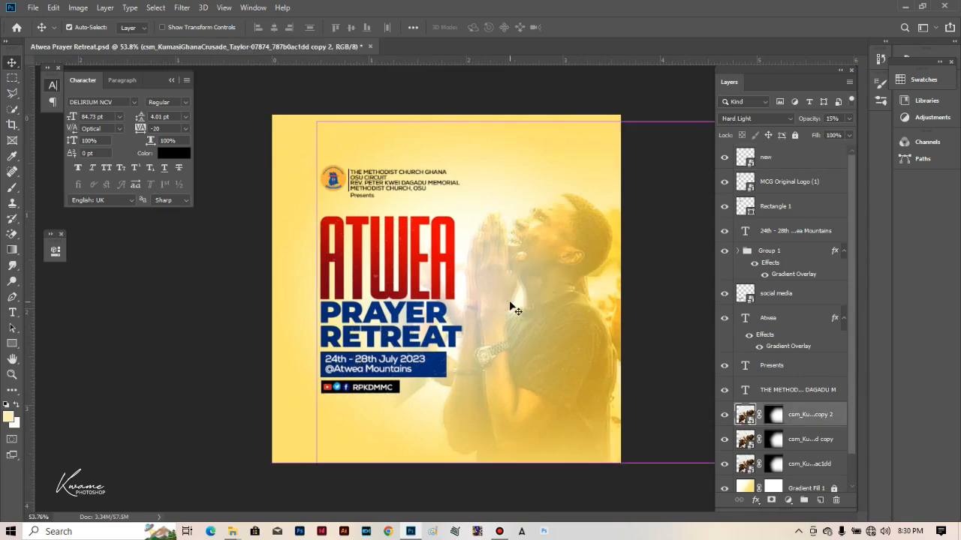
pyautogui.click(12, 314)
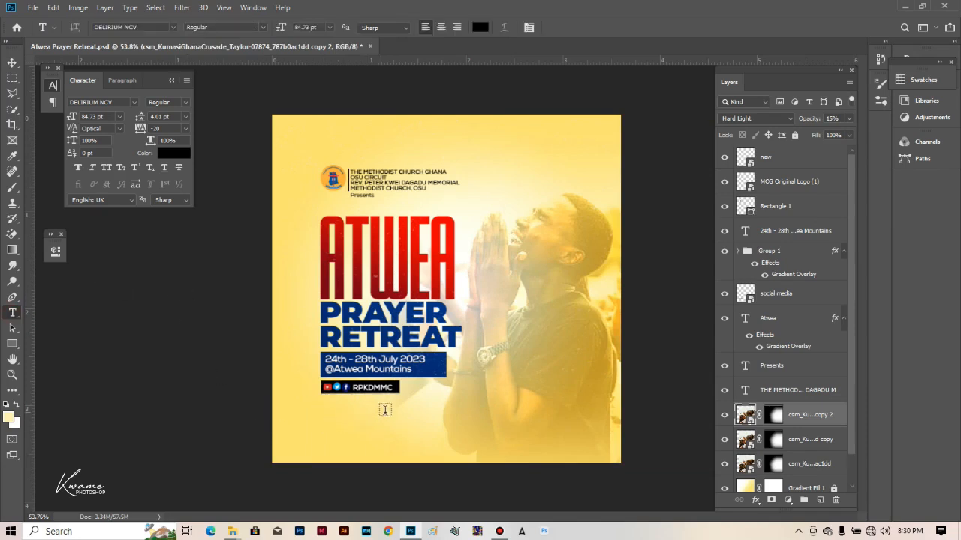
pyautogui.click(303, 433)
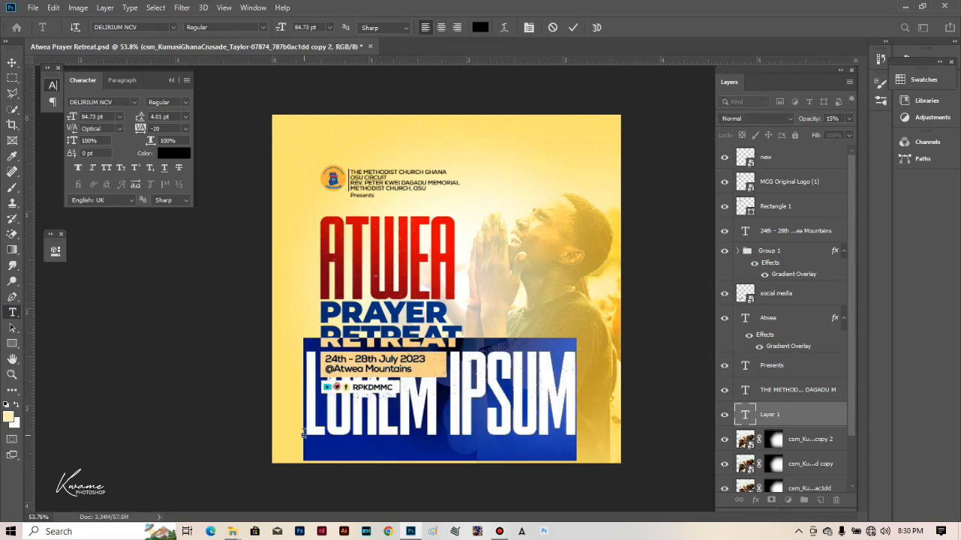
pyautogui.write('K')
pyautogui.hotkey('ctrl', 'a')
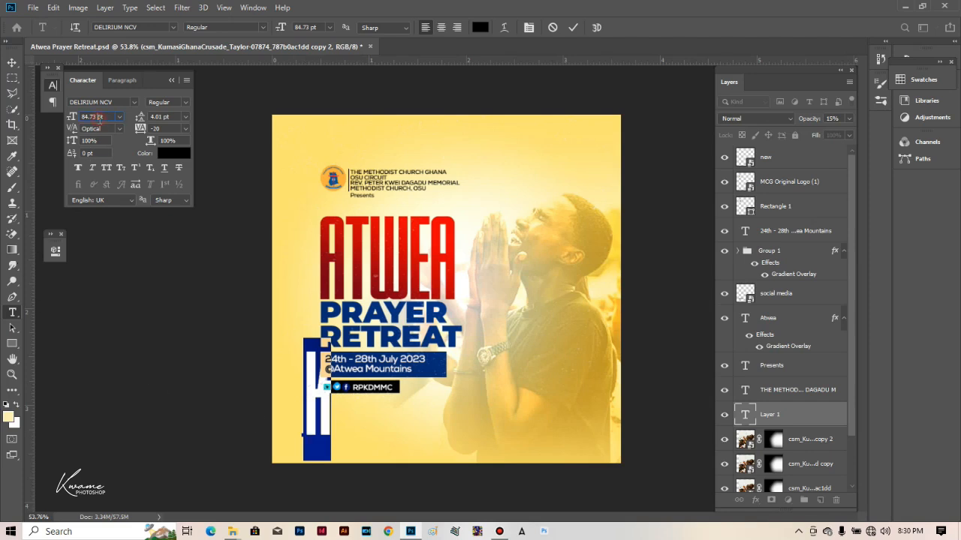
# Set the letter K to 49.64 pt in the Patricia Signature Regular font
pyautogui.moveTo(106, 116); pyautogui.dragTo(45, 122)
pyautogui.write('48')
pyautogui.write('.64')
pyautogui.press('Return')
pyautogui.click(148, 29)
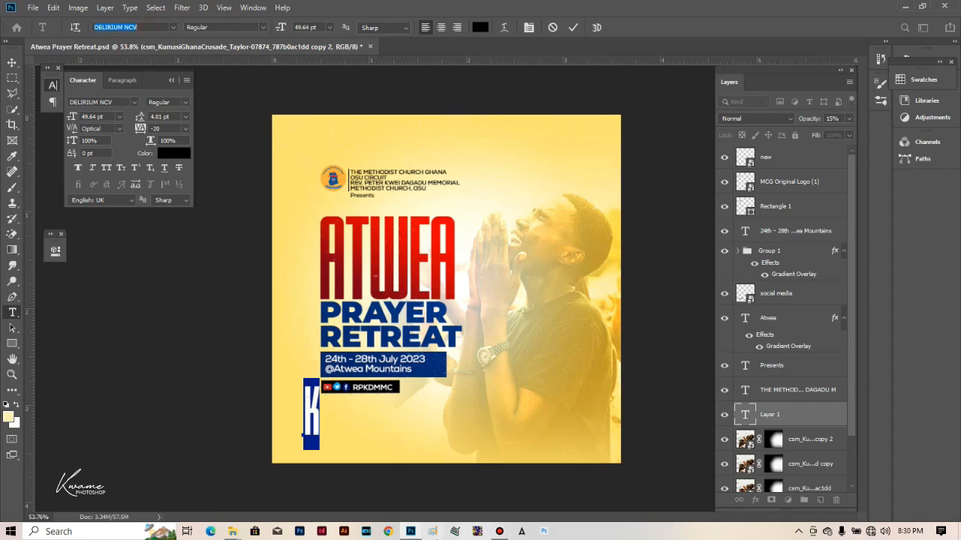
pyautogui.write('pat')
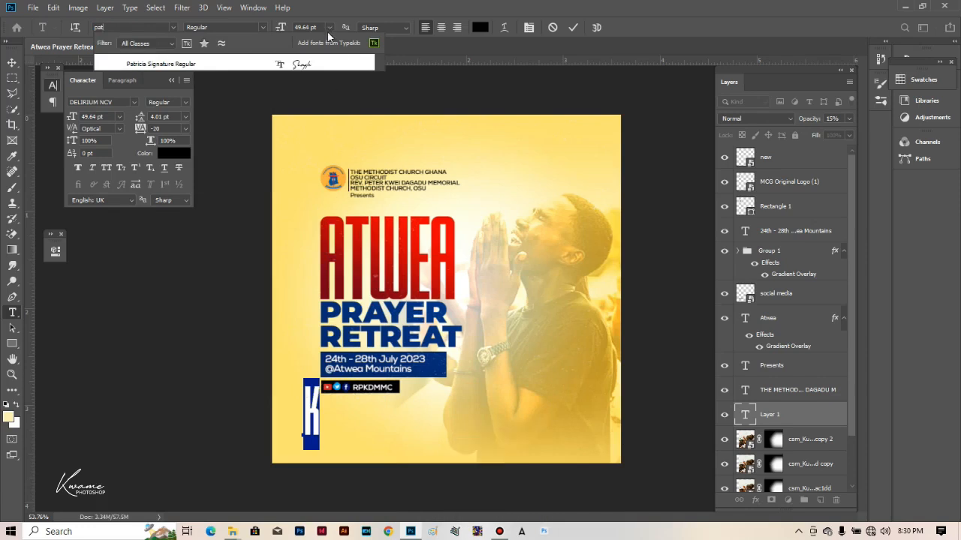
pyautogui.click(300, 64)
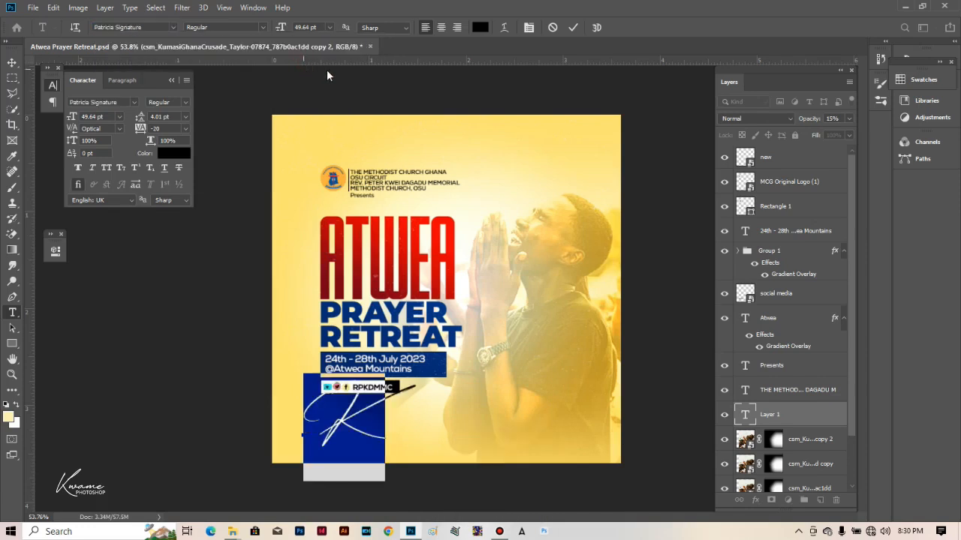
# Enlarge the K to 81.64 pt with faux bold and move it partly off the flyer's lower-left corner
pyautogui.moveTo(279, 27); pyautogui.dragTo(302, 37)
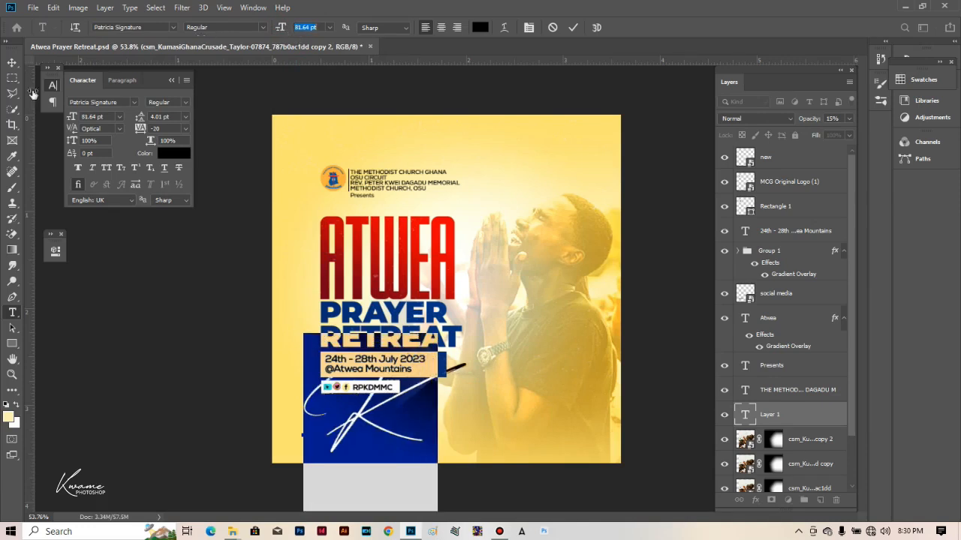
pyautogui.click(79, 167)
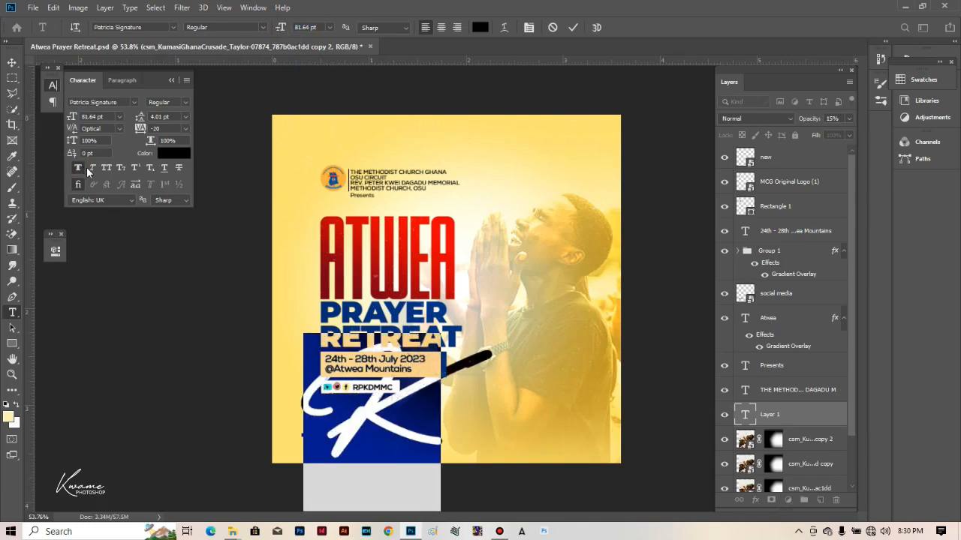
pyautogui.click(11, 62)
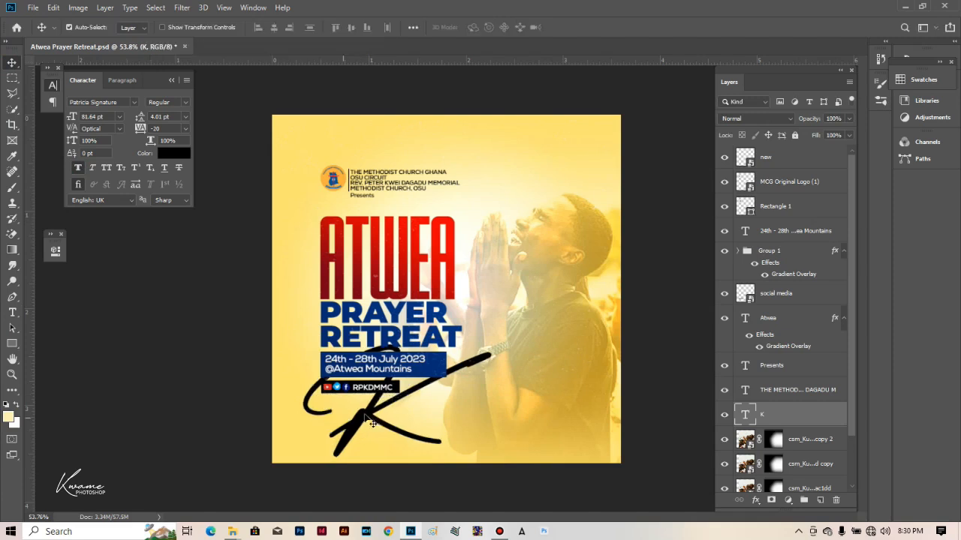
pyautogui.moveTo(309, 441); pyautogui.dragTo(264, 465)
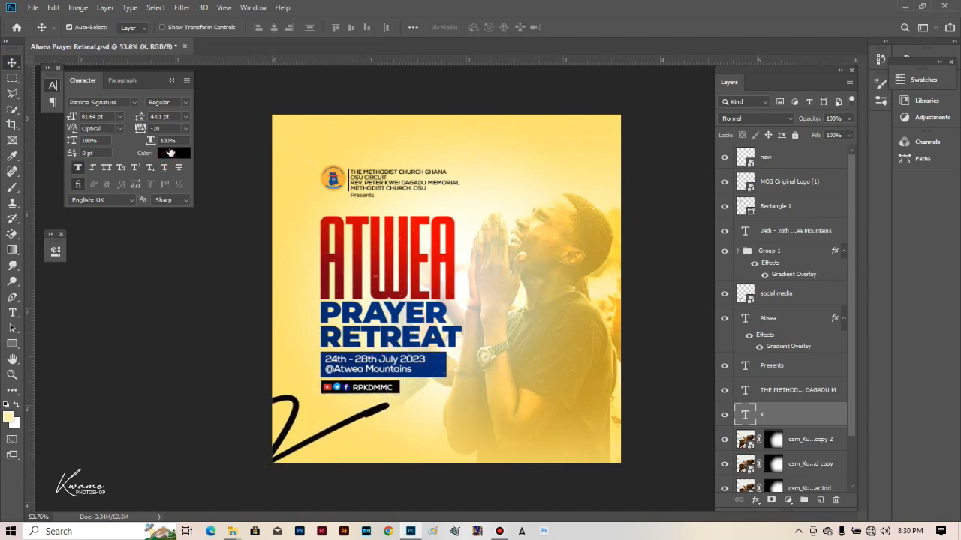
# Recolor the signature-style K to bright blue 004ec9, starting from the title's blue, and nudge it slightly downward
pyautogui.click(169, 152)
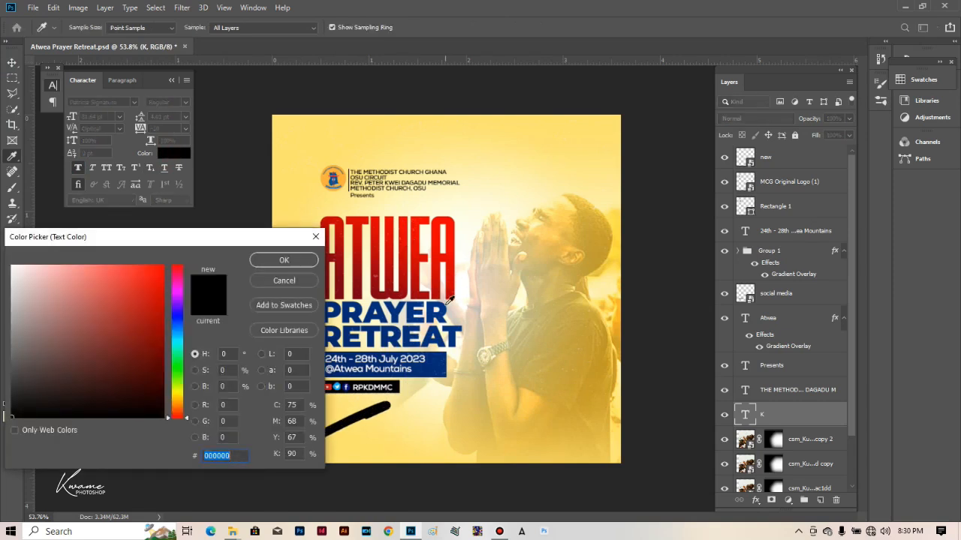
pyautogui.click(444, 310)
pyautogui.moveTo(161, 304); pyautogui.dragTo(169, 296)
pyautogui.click(272, 261)
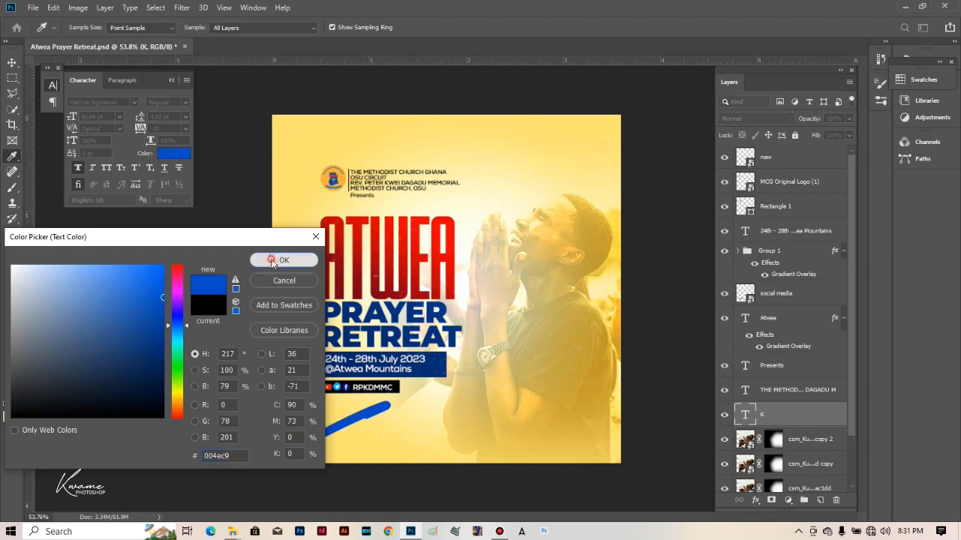
pyautogui.press('v')
pyautogui.moveTo(337, 429); pyautogui.dragTo(339, 433)
pyautogui.moveTo(337, 432); pyautogui.dragTo(338, 434)
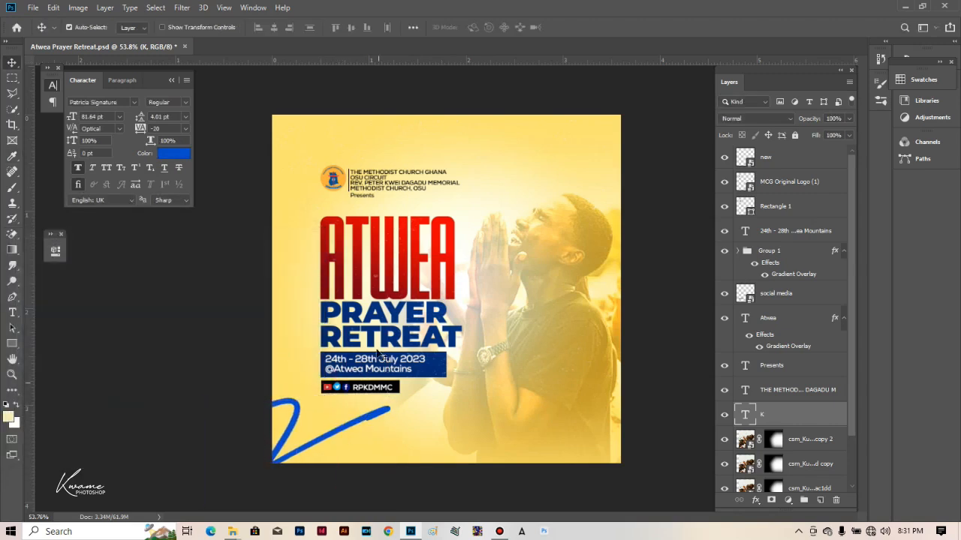
# Rotate the blue Gradient Overlay of Group 1, holding the "Prayer Retreat" title and date bar, to about -155°
pyautogui.scroll(3, 433, 334)
pyautogui.click(439, 340)
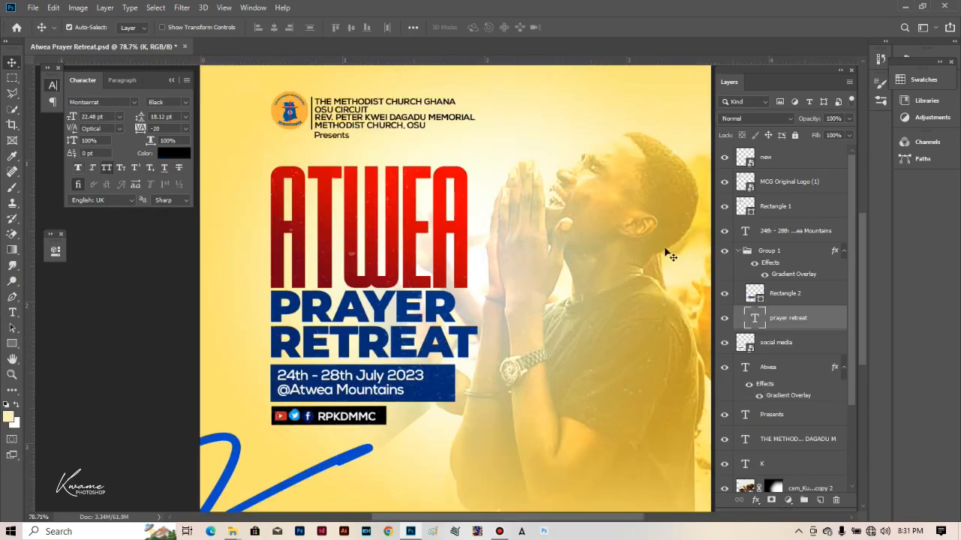
pyautogui.click(799, 250)
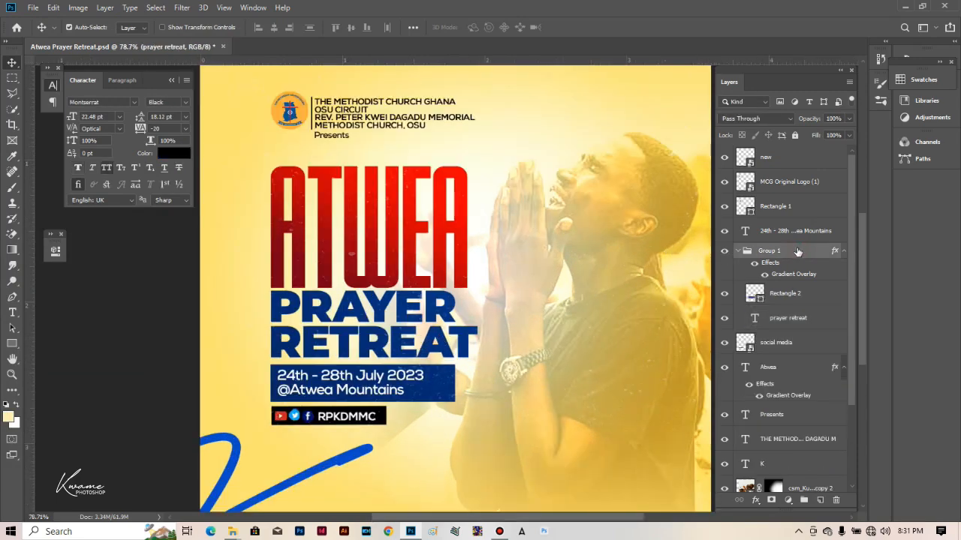
pyautogui.press('h')
pyautogui.doubleClick(752, 256)
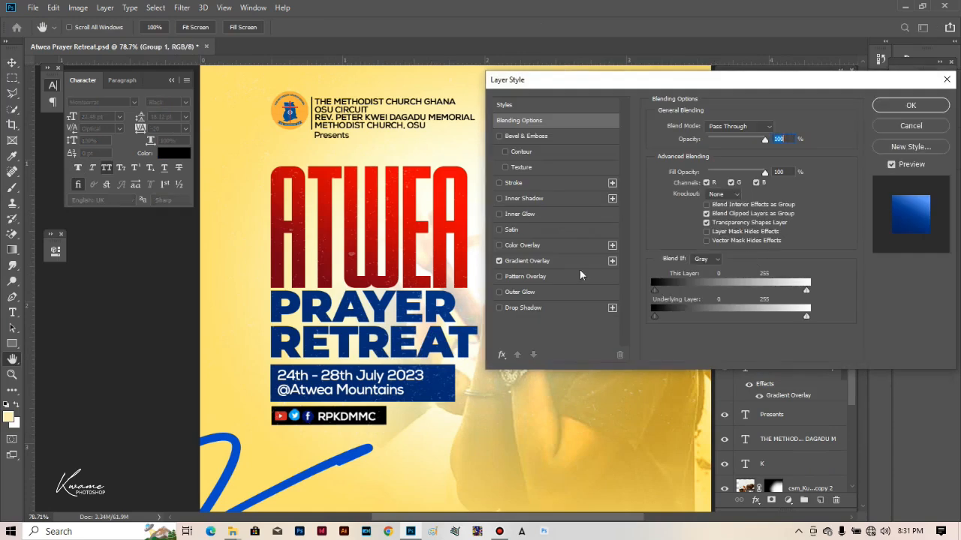
pyautogui.click(538, 262)
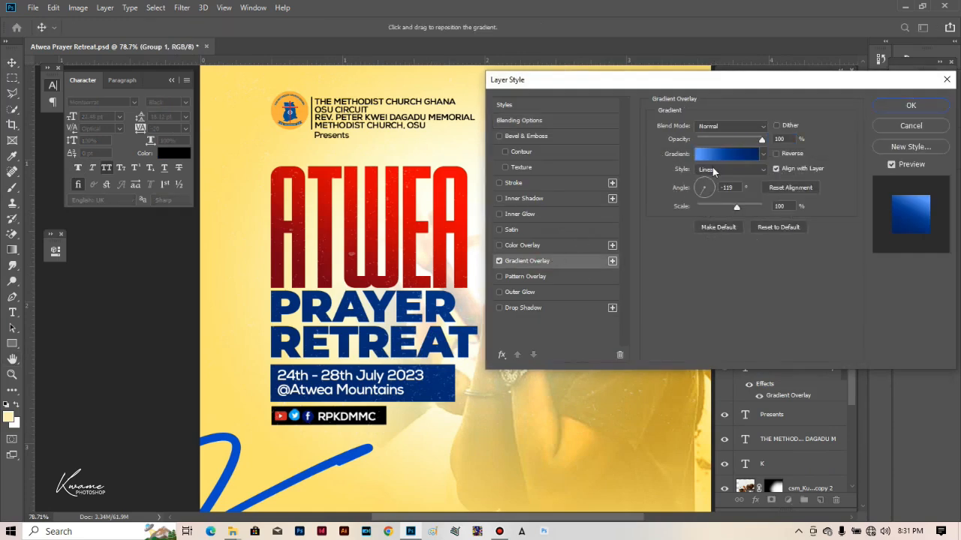
pyautogui.moveTo(703, 195)
pyautogui.mouseDown()
pyautogui.moveTo(720, 189)
pyautogui.moveTo(691, 191)
pyautogui.moveTo(710, 190)
pyautogui.mouseUp()
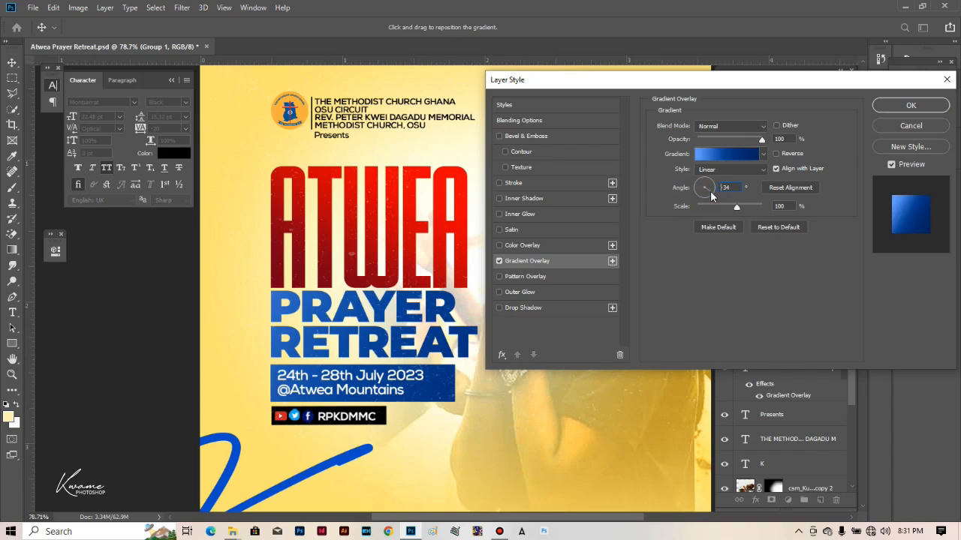
pyautogui.moveTo(699, 188); pyautogui.dragTo(699, 190)
# Move the middle color stop of Group 1's blue gradient to the 74% location and apply the layer style
pyautogui.click(713, 156)
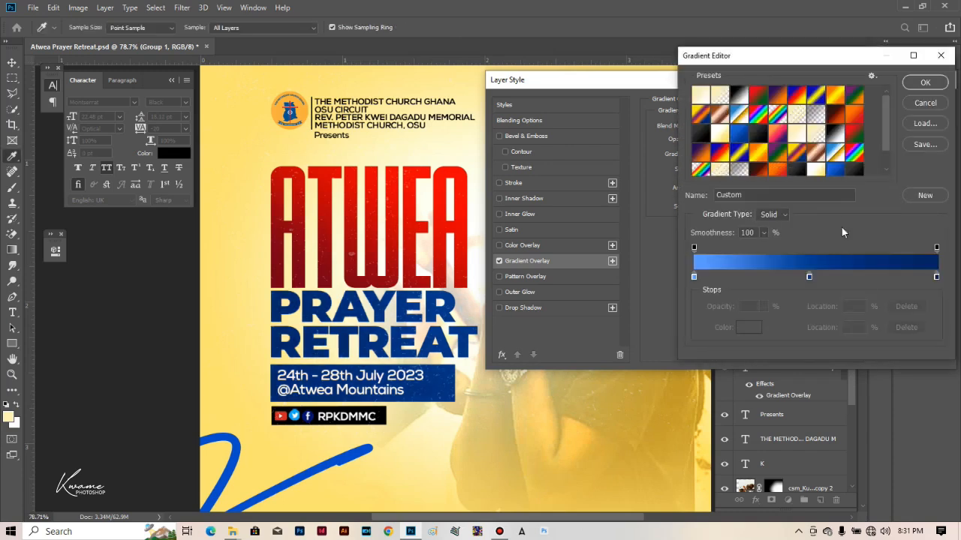
pyautogui.click(829, 278)
pyautogui.moveTo(831, 282); pyautogui.dragTo(874, 281)
pyautogui.press('Return')
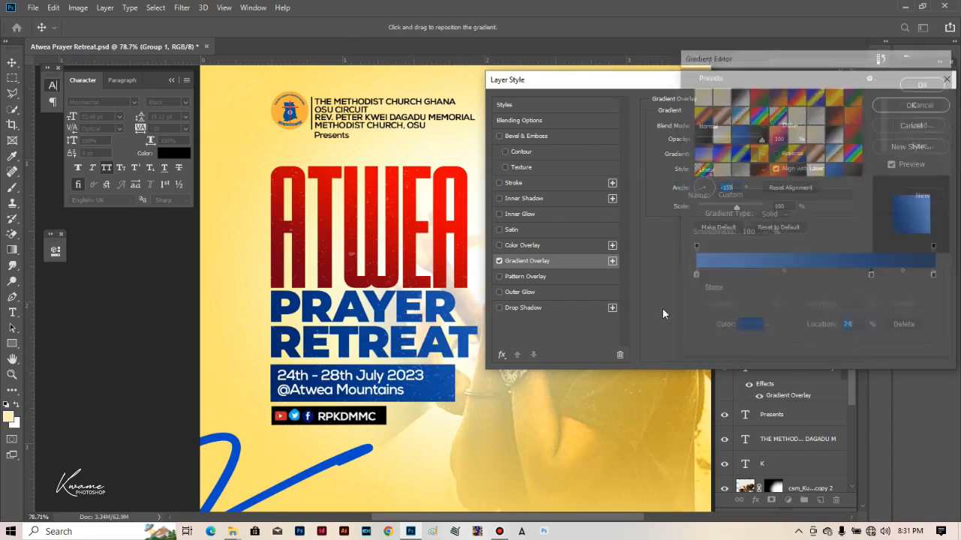
pyautogui.press('Return')
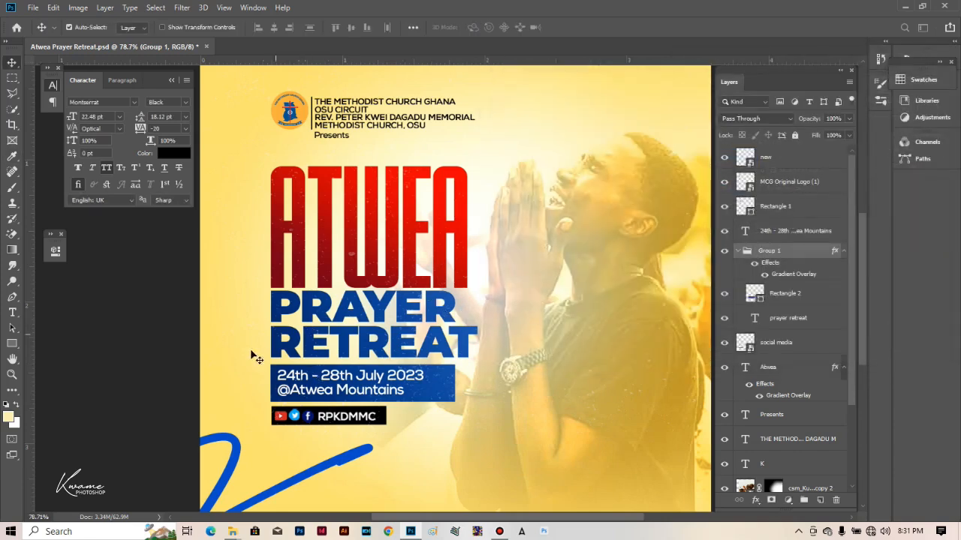
# Examine the whole flyer at different magnifications, including the blue titles, the social media strip and the corner stroke
pyautogui.scroll(-4, 280, 387)
pyautogui.scroll(-2, 280, 381)
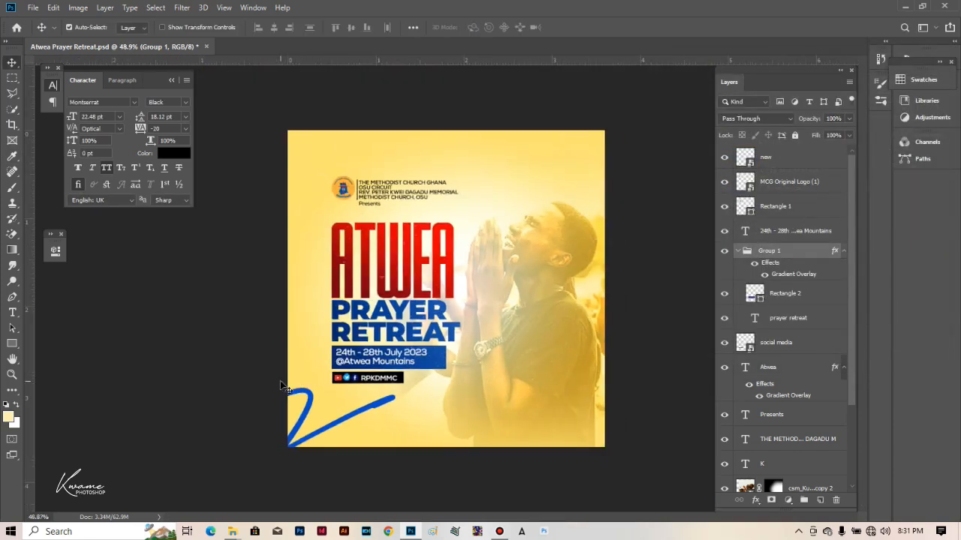
pyautogui.scroll(2, 285, 386)
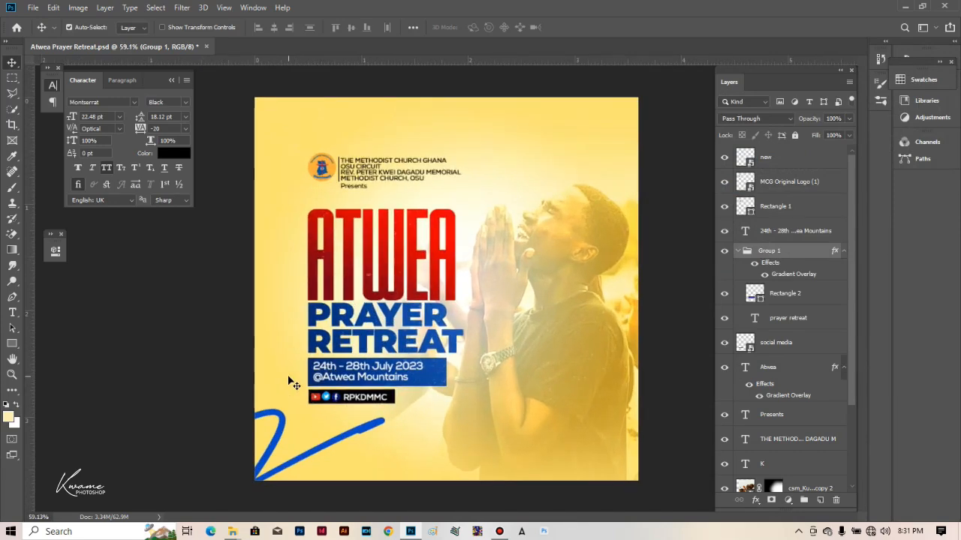
pyautogui.scroll(1, 289, 382)
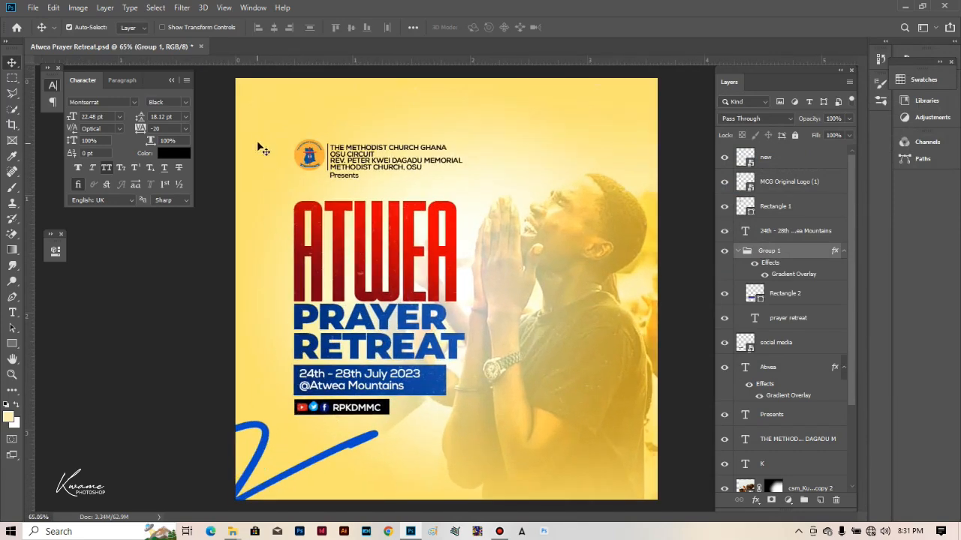
pyautogui.scroll(1, 290, 151)
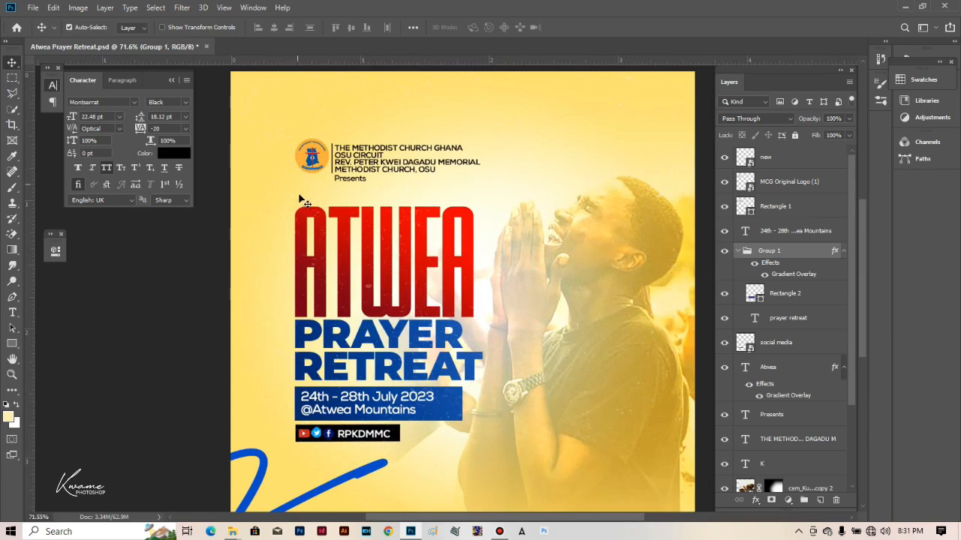
pyautogui.scroll(-1, 312, 264)
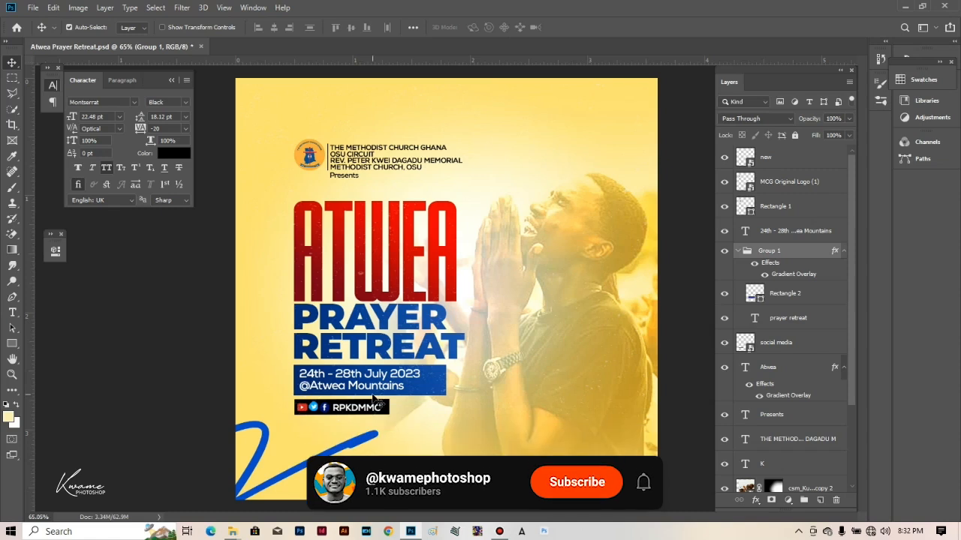
pyautogui.scroll(-1, 377, 400)
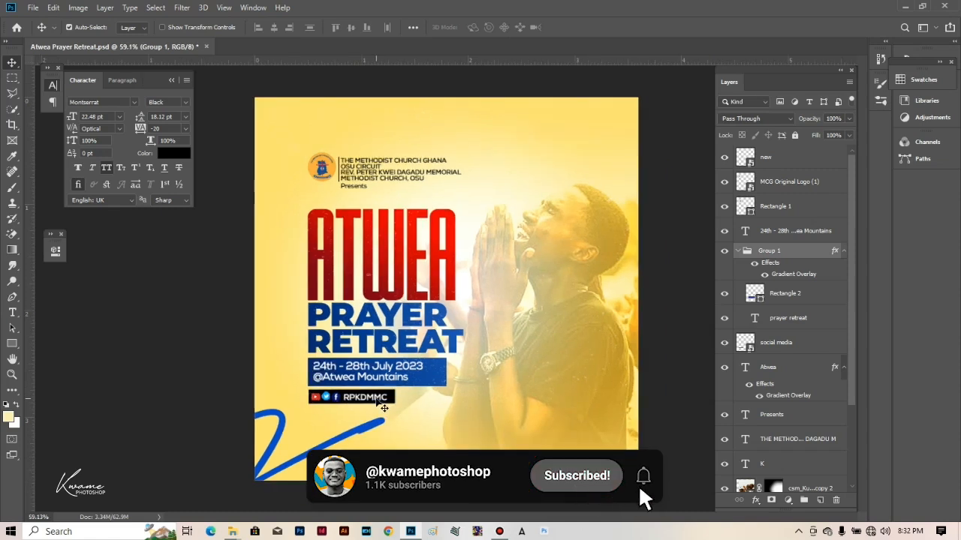